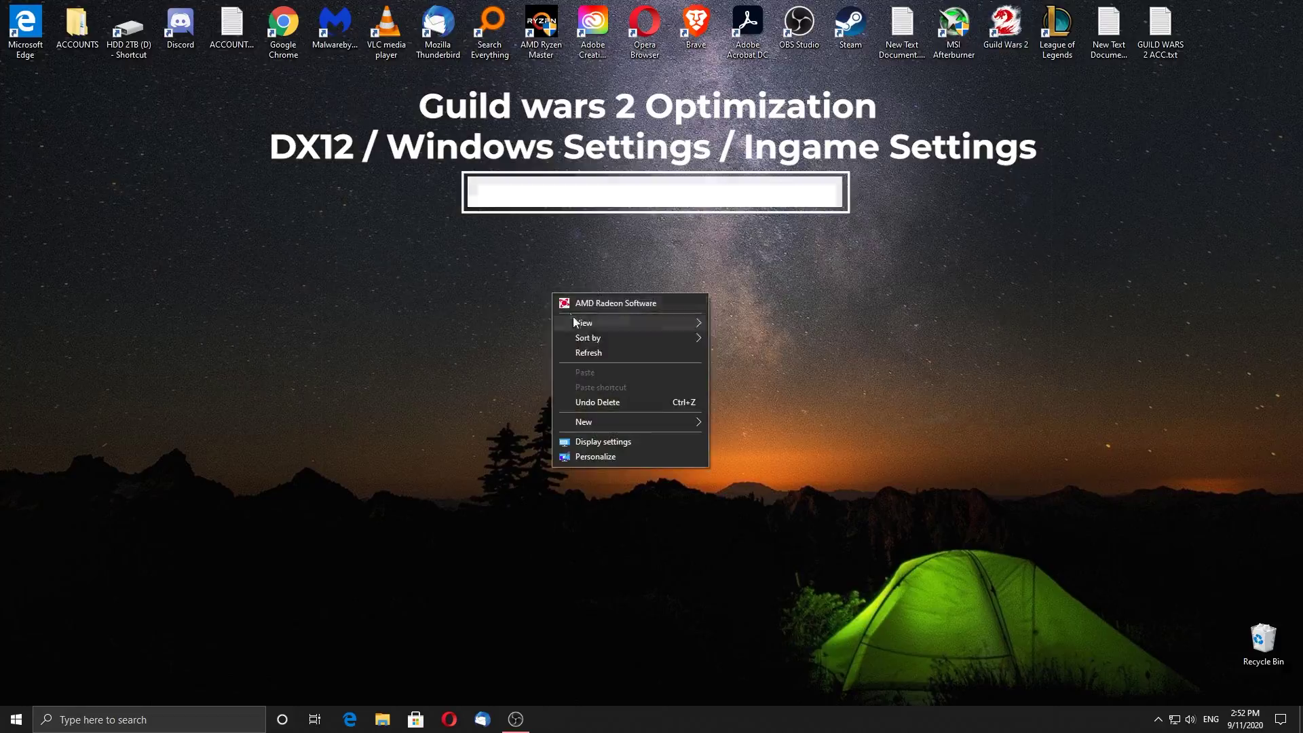
Open the Brave browser, search Google for "Visual C++ downloads" and open the Microsoft Support result on the latest supported downloads.
{"action": "left_click", "coordinate": [597, 346]}
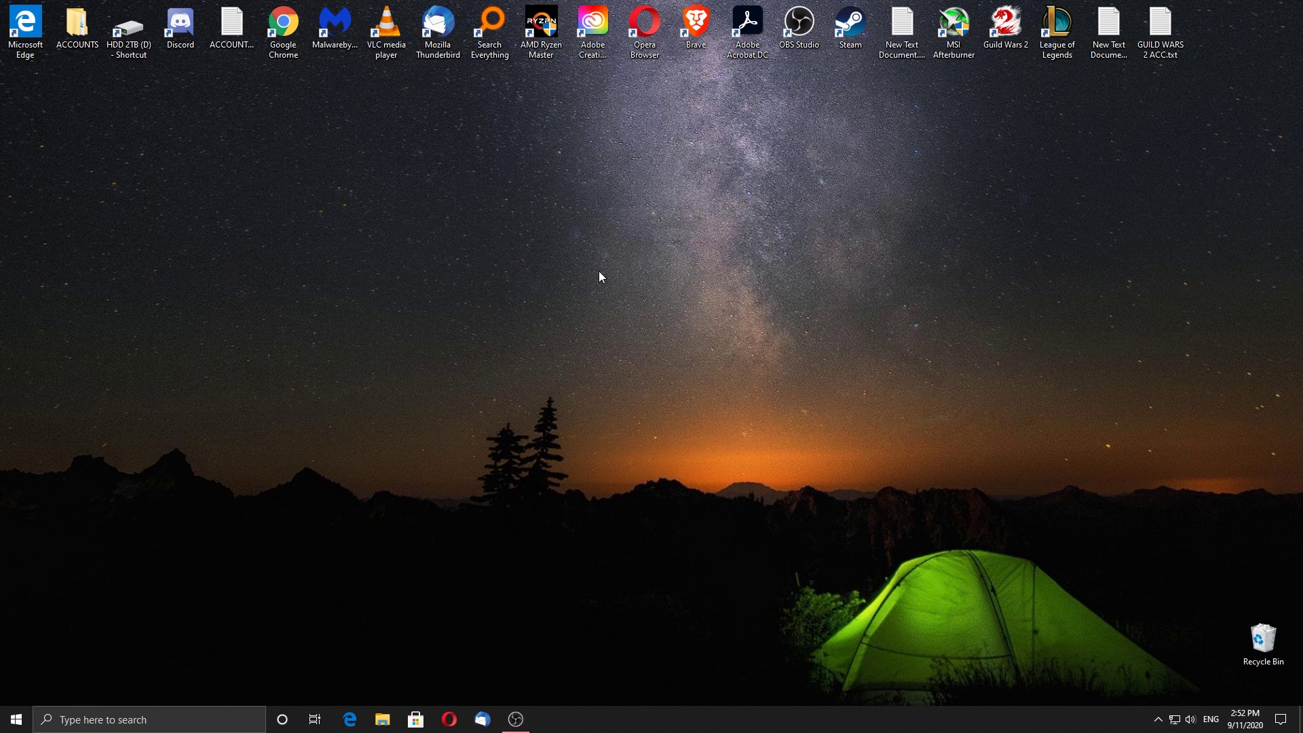
{"action": "double_click", "coordinate": [702, 38]}
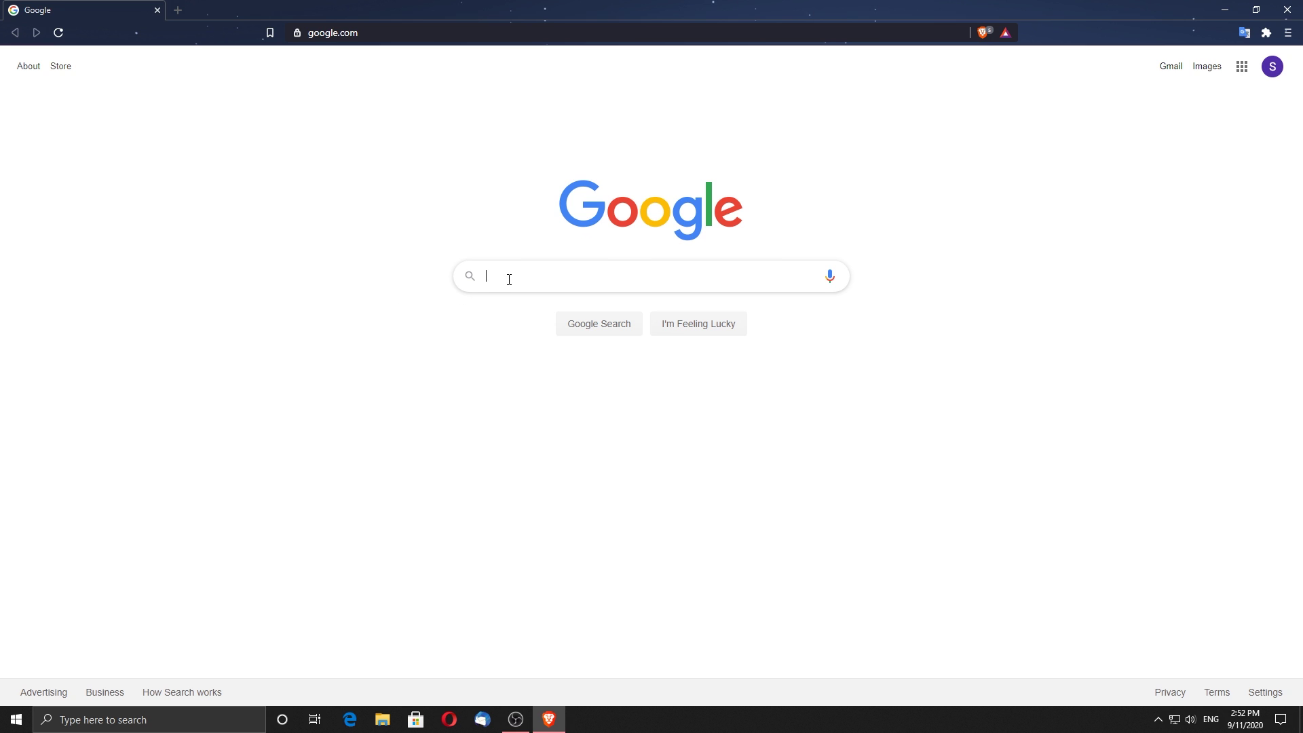
{"action": "type", "text": "Visual C++ downloads"}
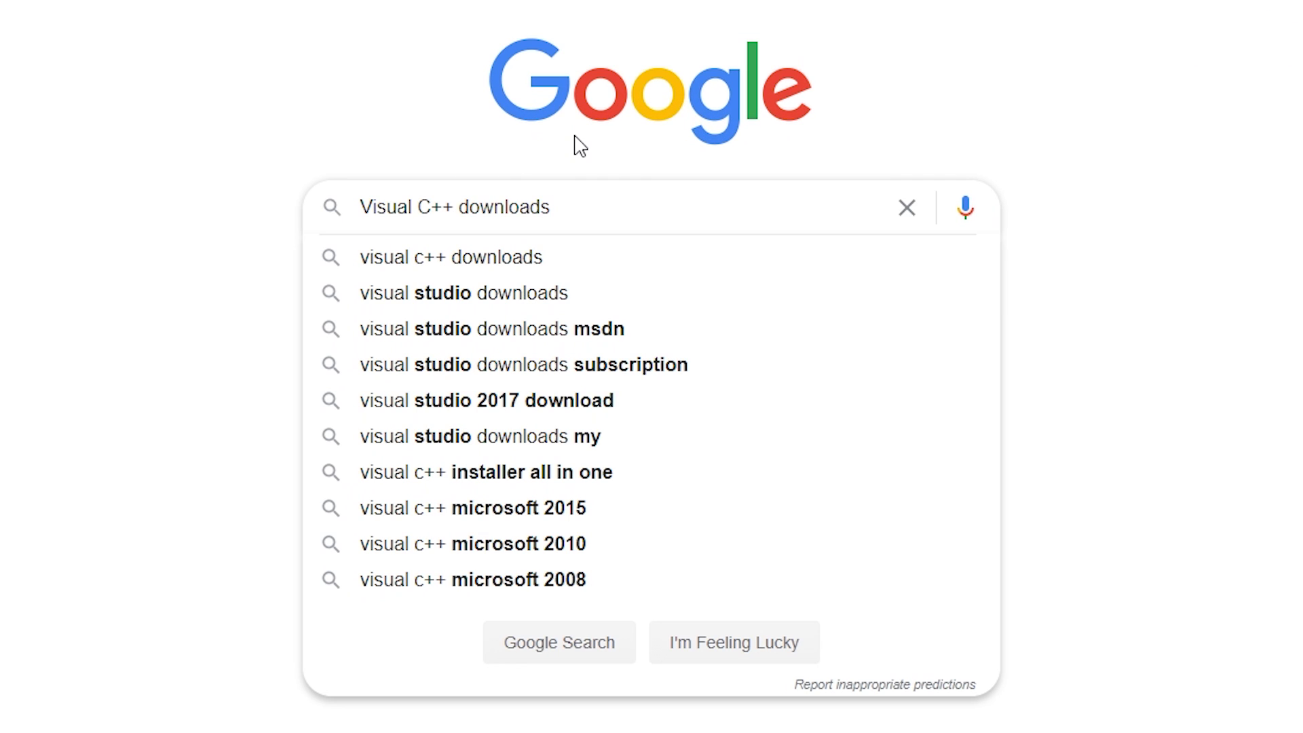
{"action": "key", "text": "Return"}
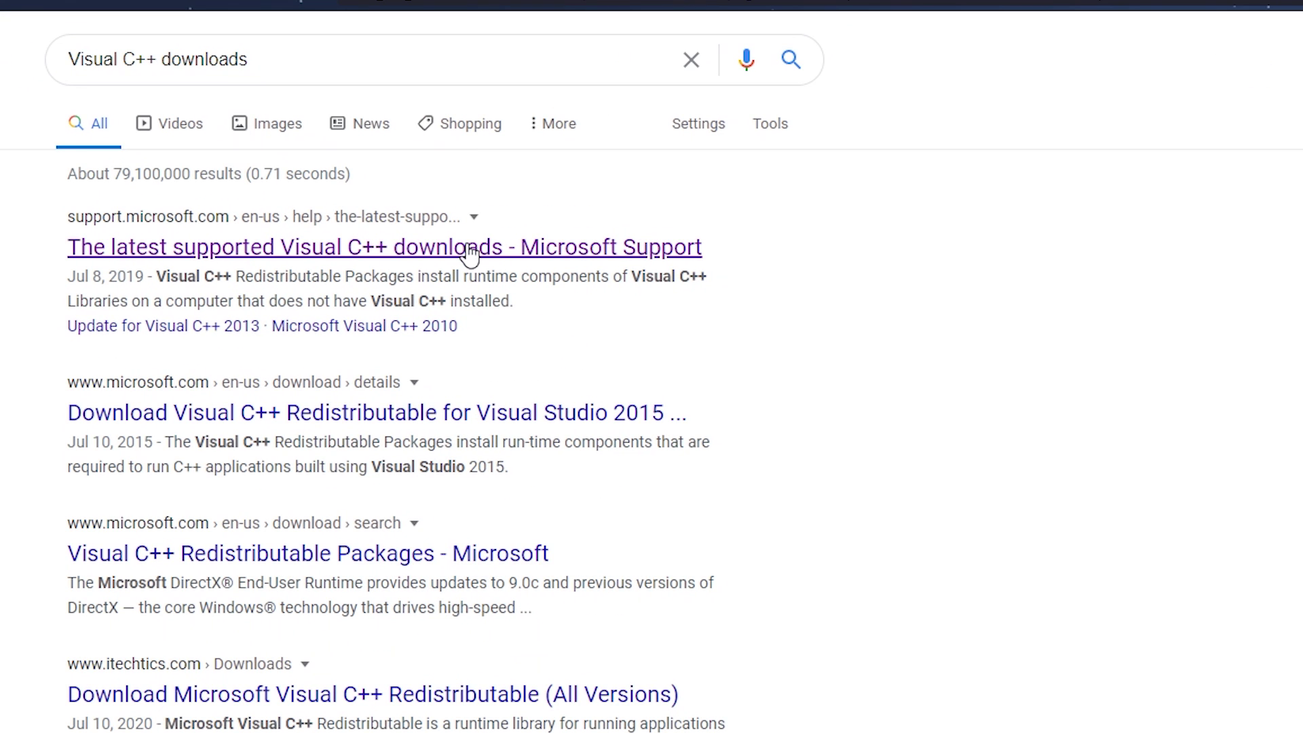
{"action": "left_click", "coordinate": [469, 253]}
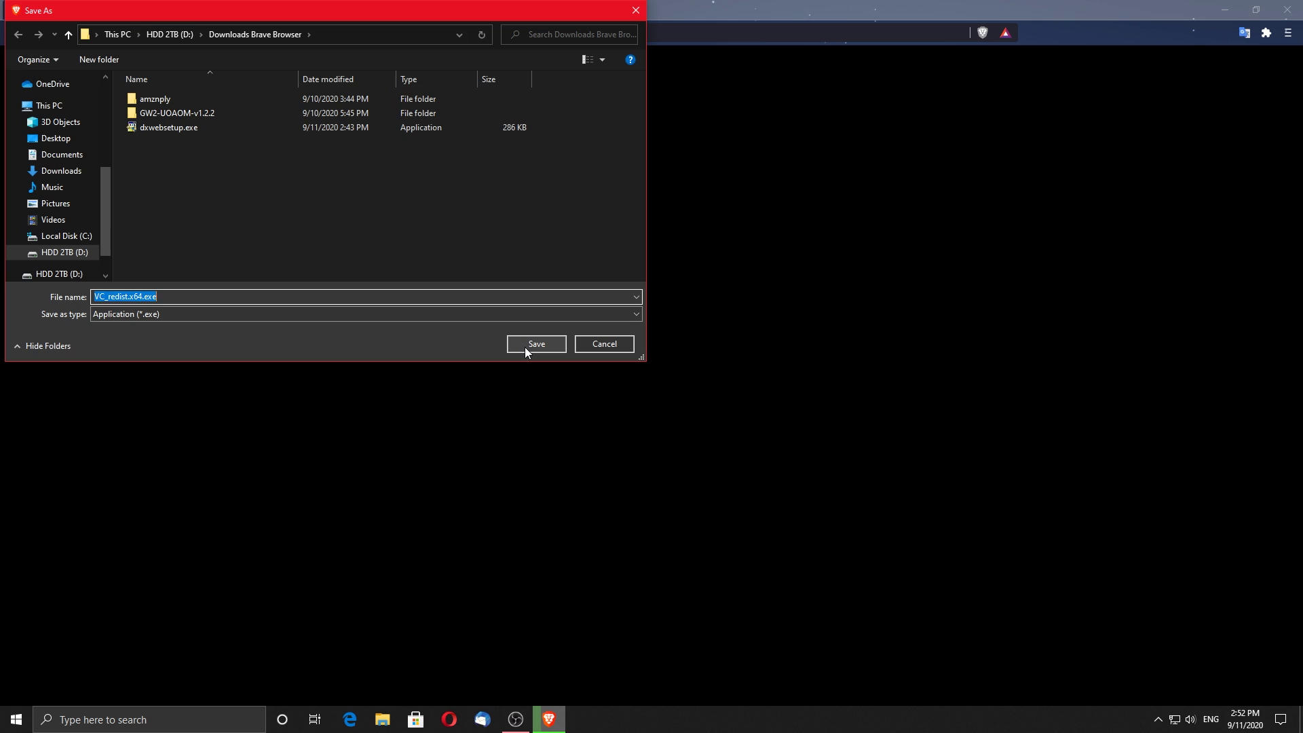
Download VC_redist.x64.exe and run its setup, then close the setup window and the browser.
{"action": "left_click", "coordinate": [525, 347]}
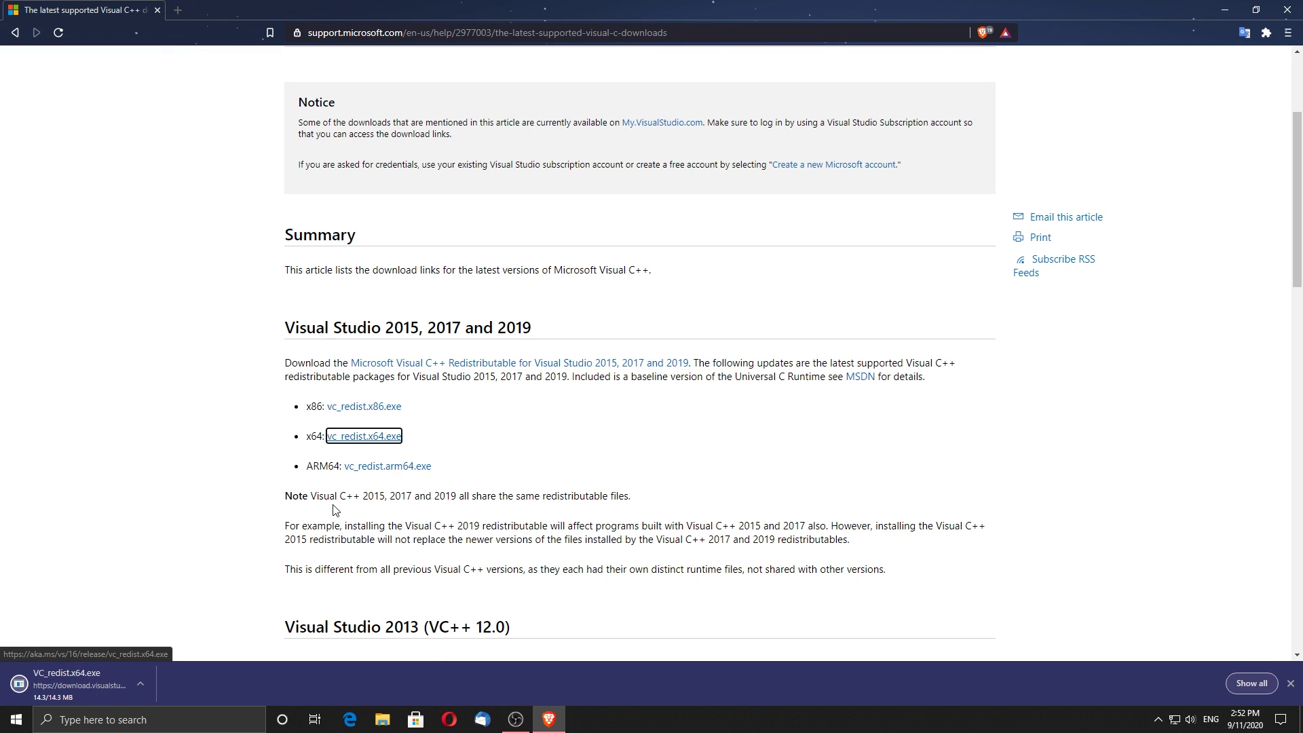
{"action": "left_click", "coordinate": [88, 679]}
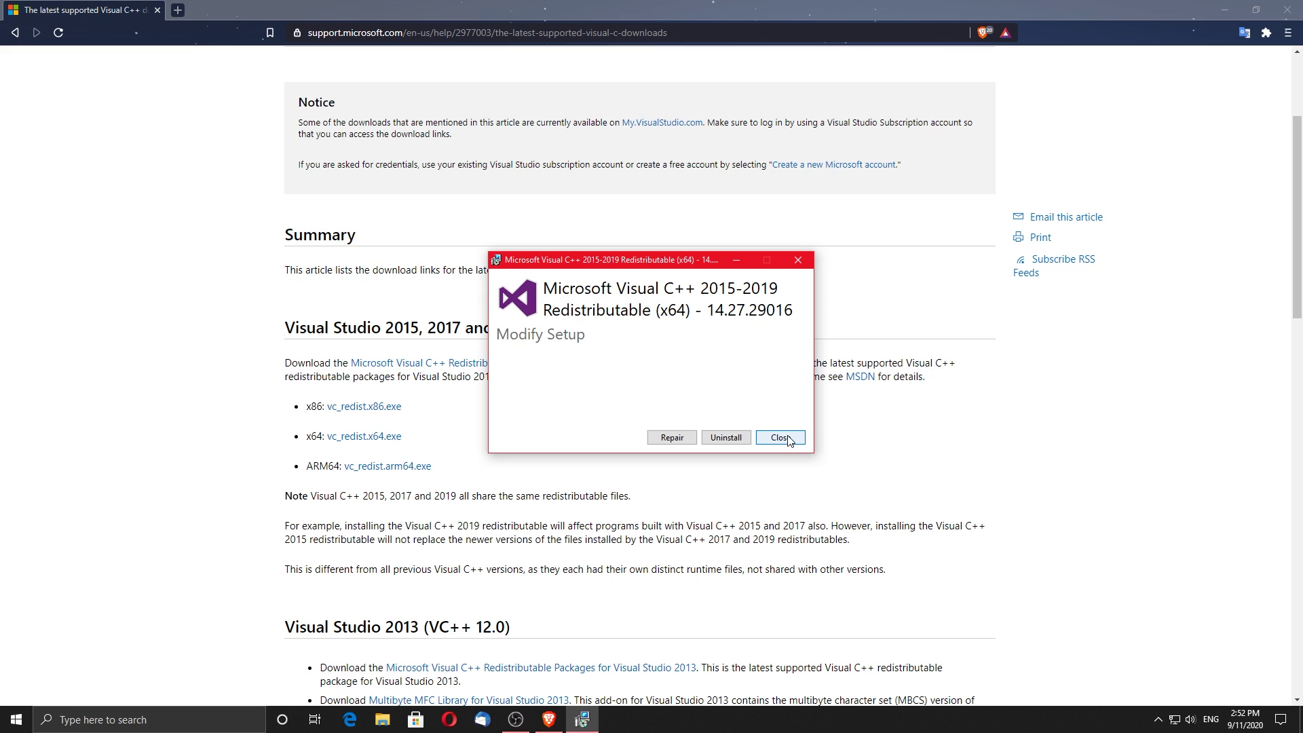
{"action": "left_click", "coordinate": [781, 438]}
{"action": "left_click", "coordinate": [719, 408]}
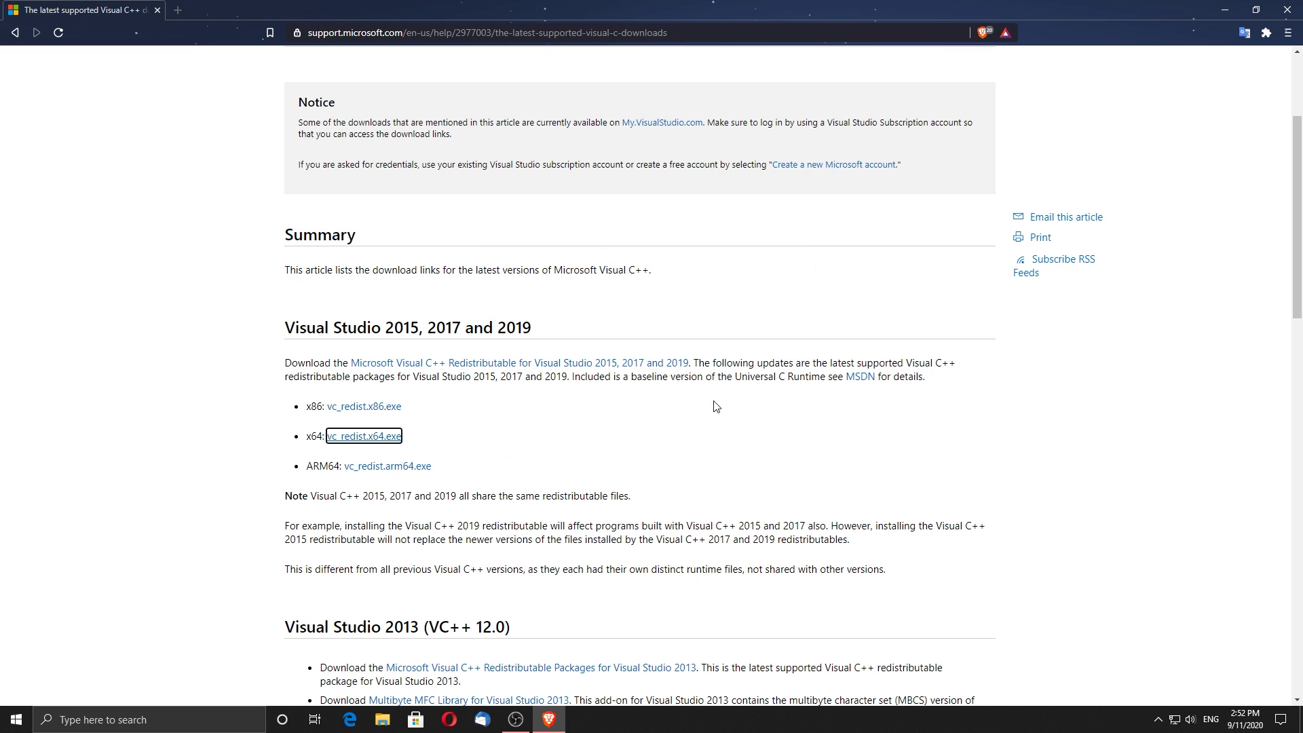
{"action": "left_click", "coordinate": [1288, 10]}
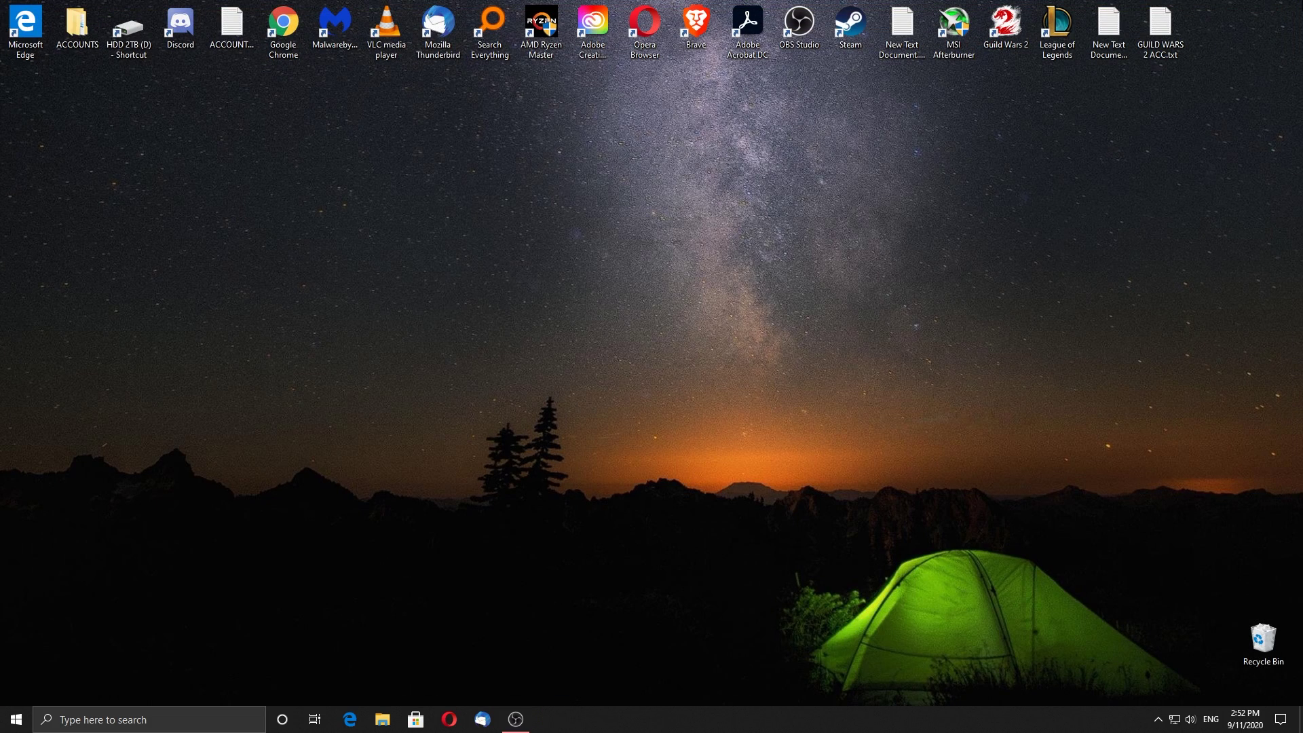
Find the Game Mode settings in Windows and set Game Mode to Off.
{"action": "left_click", "coordinate": [15, 720]}
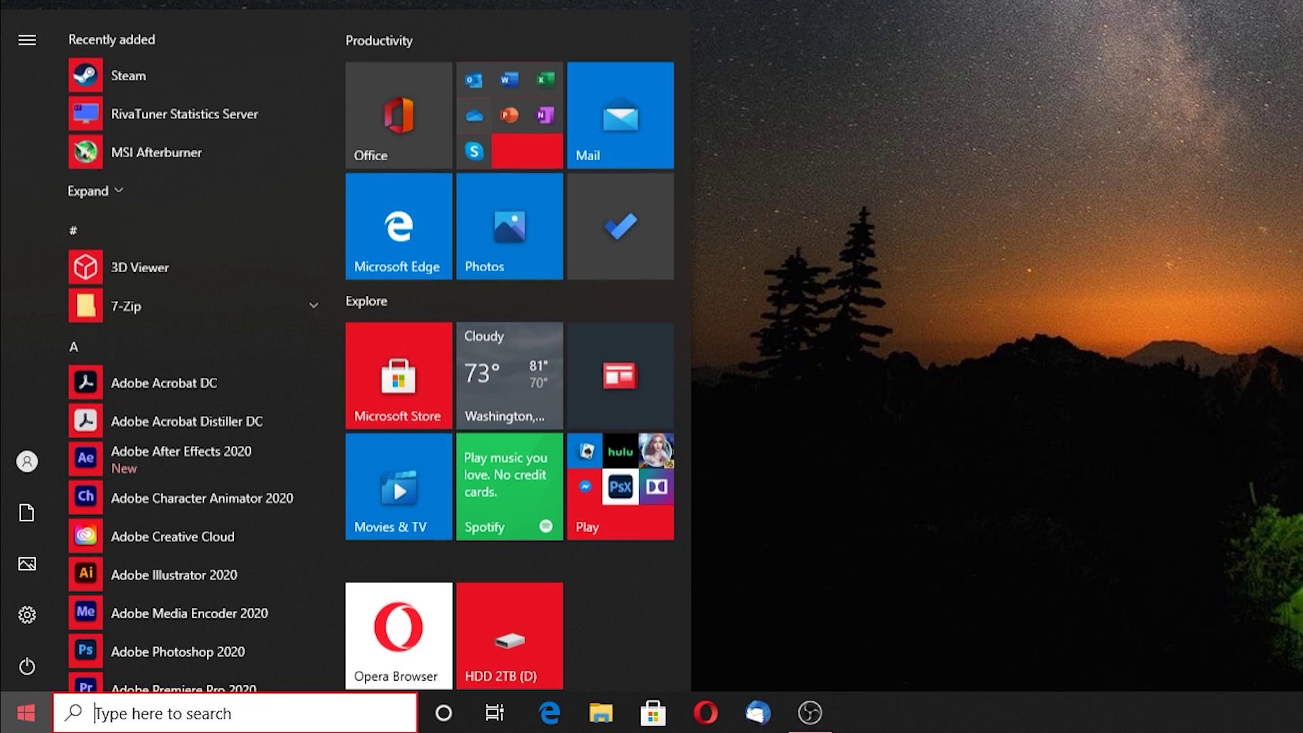
{"action": "type", "text": "game"}
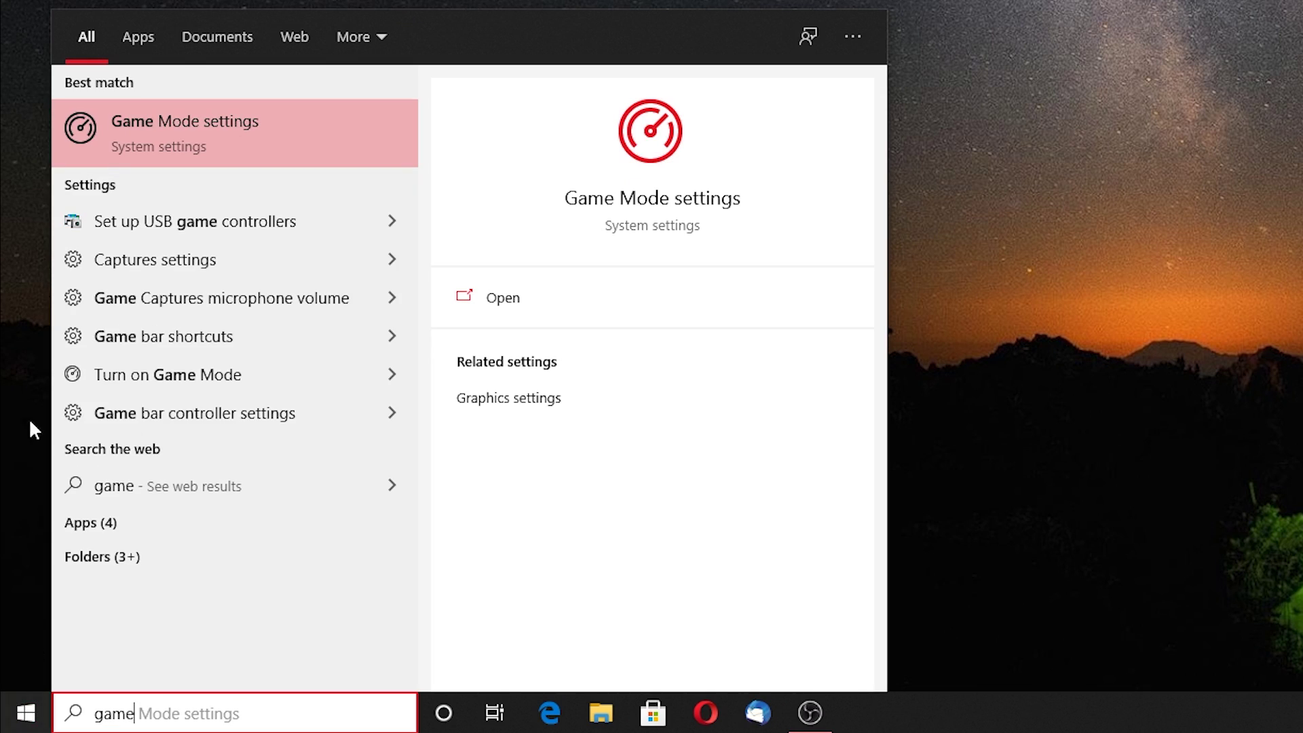
{"action": "left_click", "coordinate": [190, 140]}
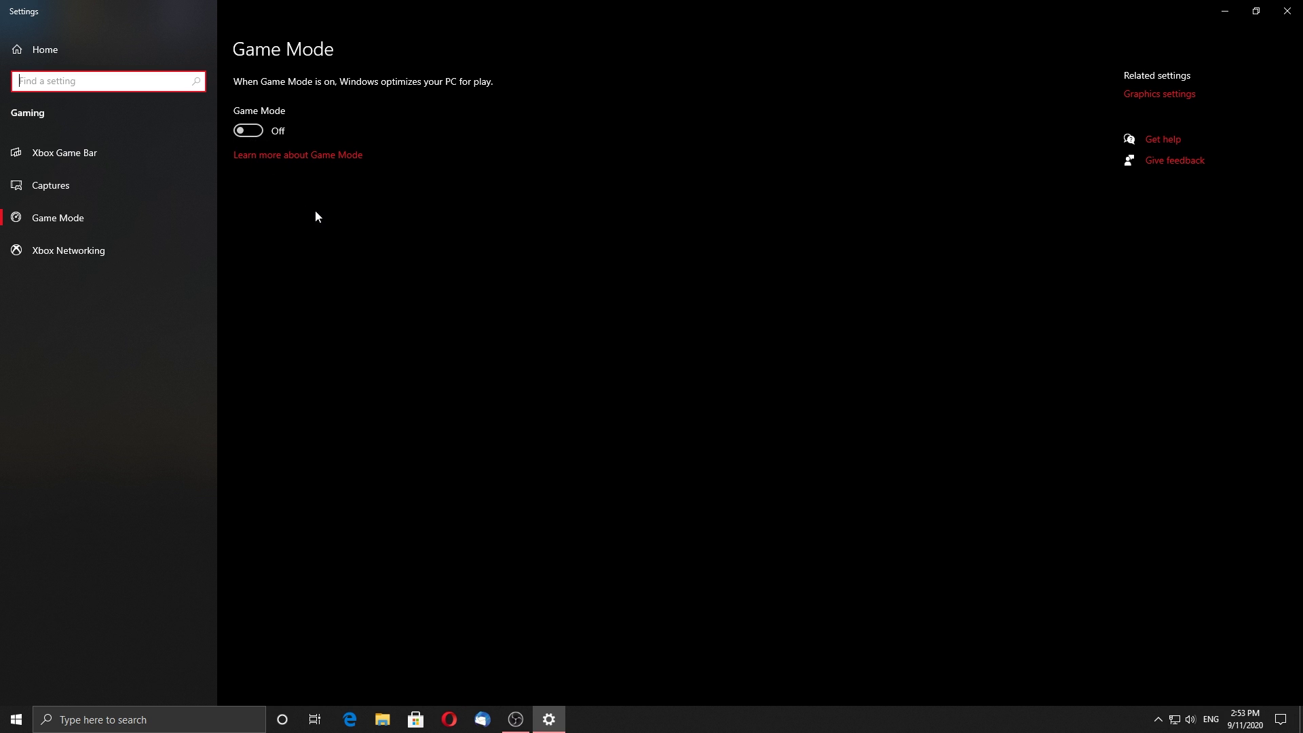
{"action": "left_click", "coordinate": [254, 130]}
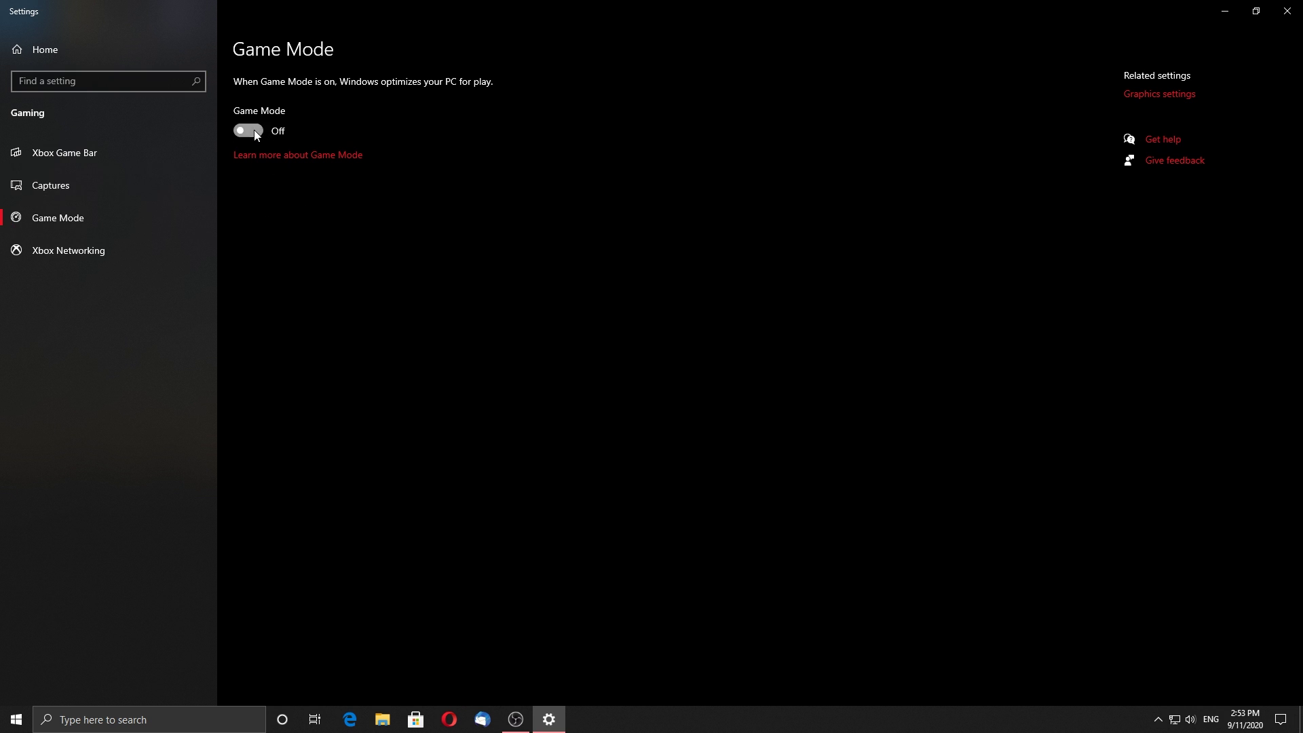
{"action": "left_click", "coordinate": [255, 132]}
Check the background recording options in Captures and the Xbox Game Bar switch, then close Settings.
{"action": "left_click", "coordinate": [128, 187]}
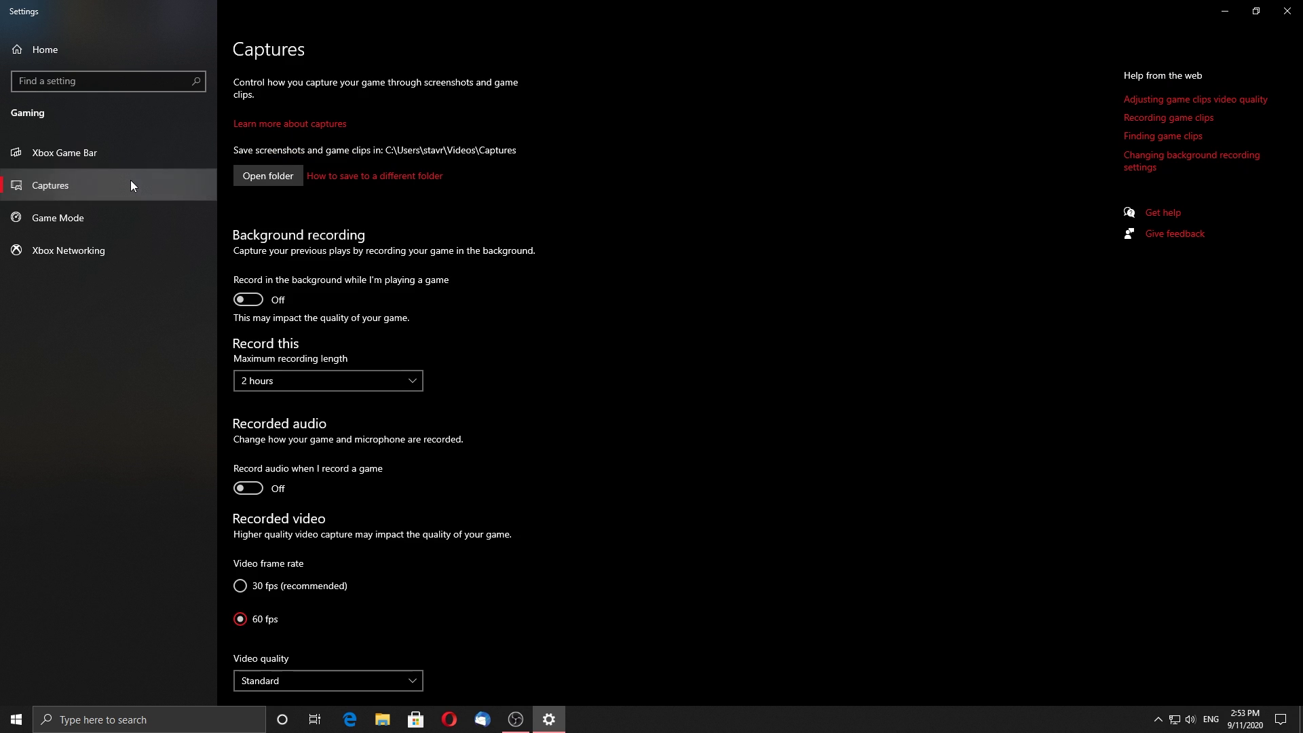
{"action": "left_click", "coordinate": [109, 153]}
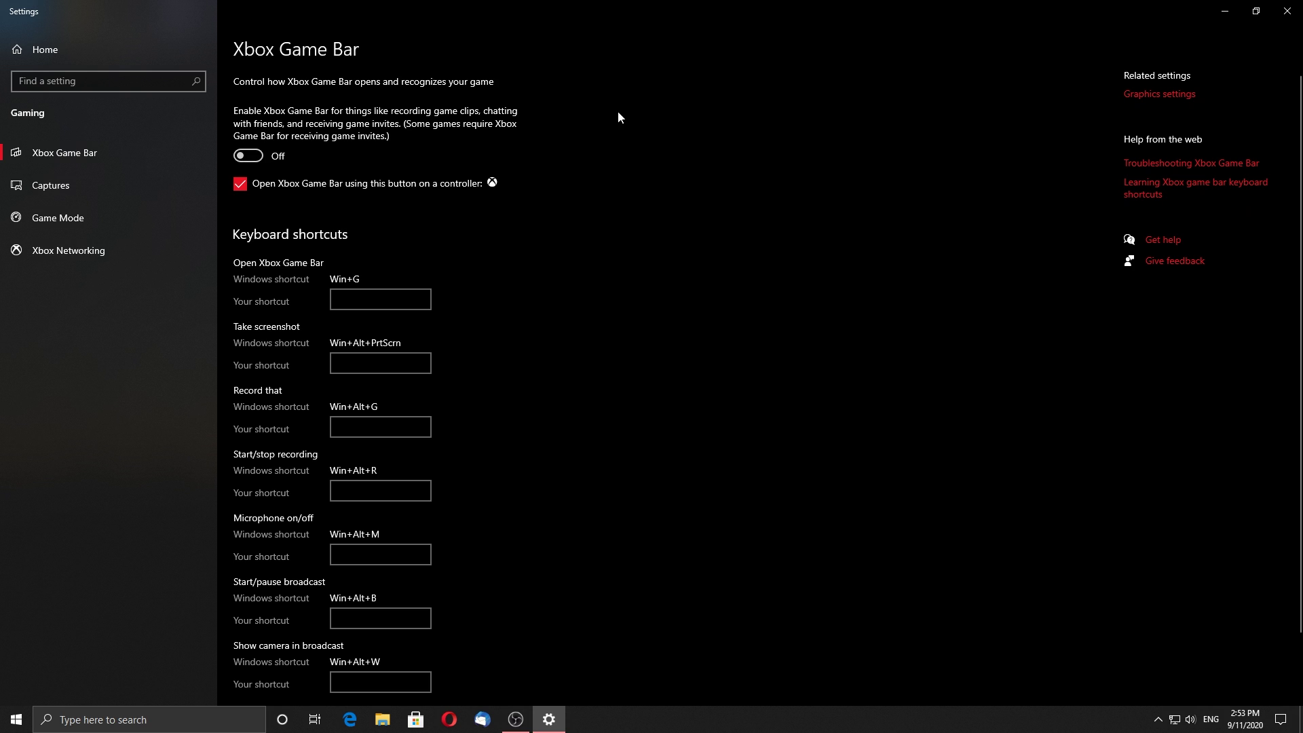
{"action": "left_click", "coordinate": [1288, 11]}
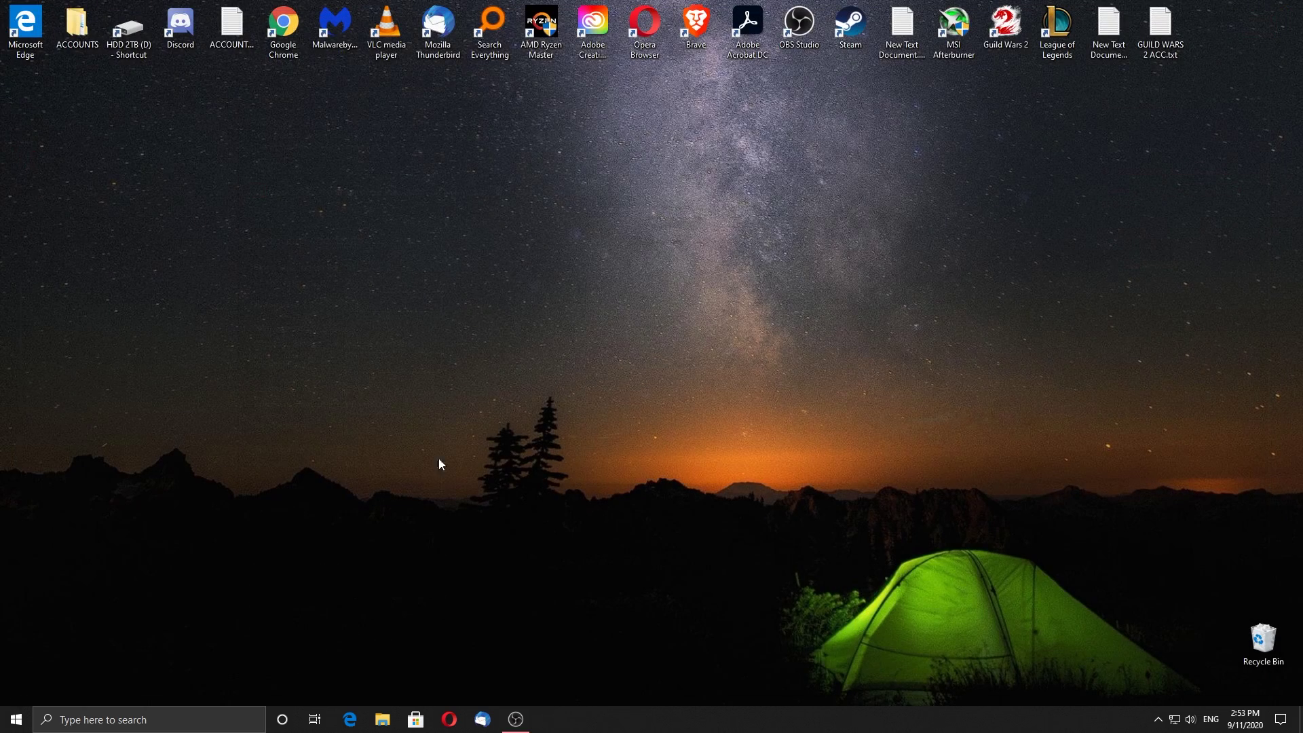
Open Windows Graphics settings and try to add Gw2-64.exe from the Guild Wars 2 folder as a desktop app.
{"action": "left_click", "coordinate": [106, 721]}
{"action": "type", "text": "gra"}
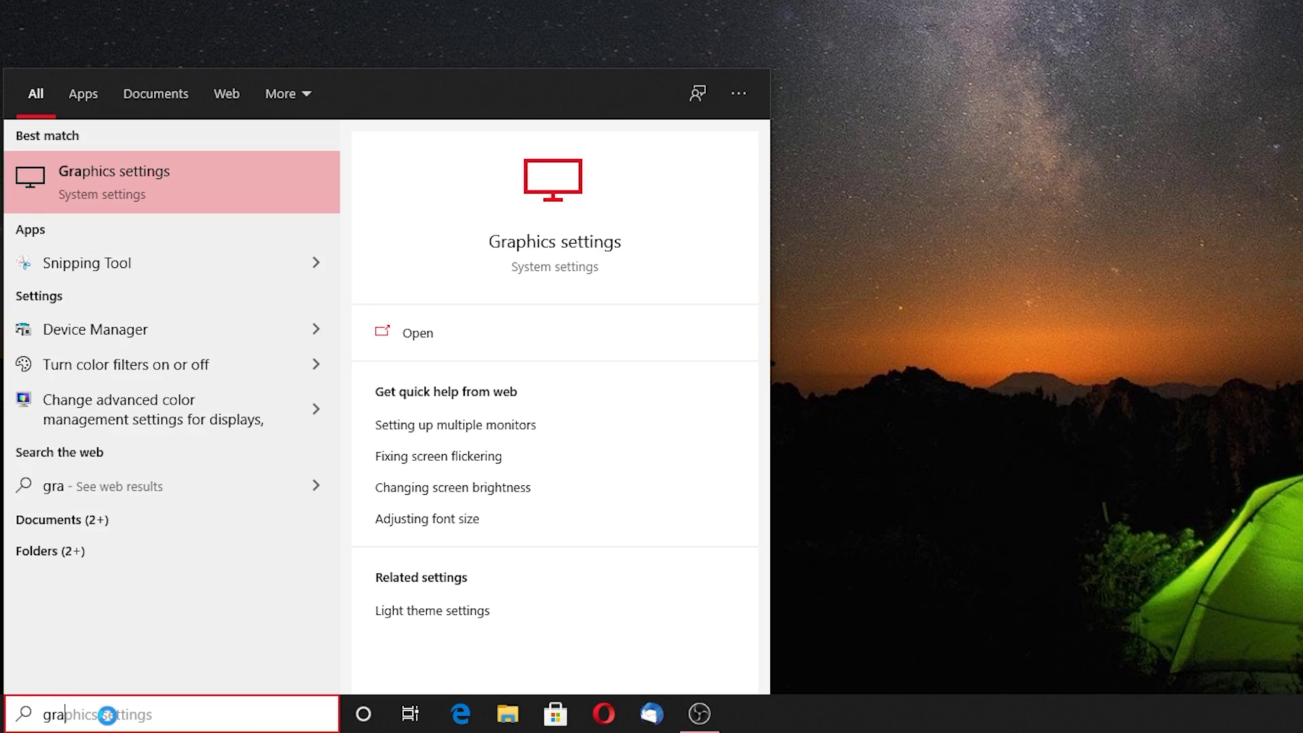
{"action": "left_click", "coordinate": [158, 189]}
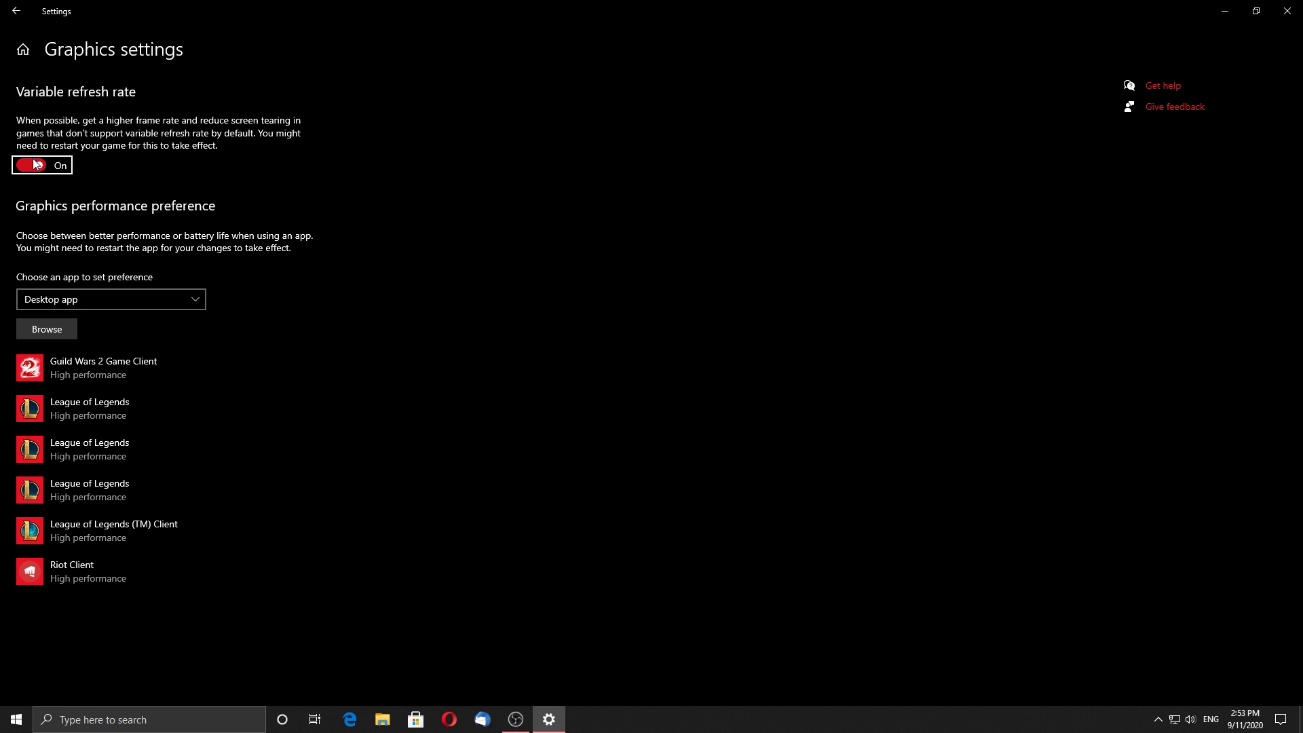
{"action": "left_click", "coordinate": [145, 301]}
{"action": "left_click", "coordinate": [145, 299]}
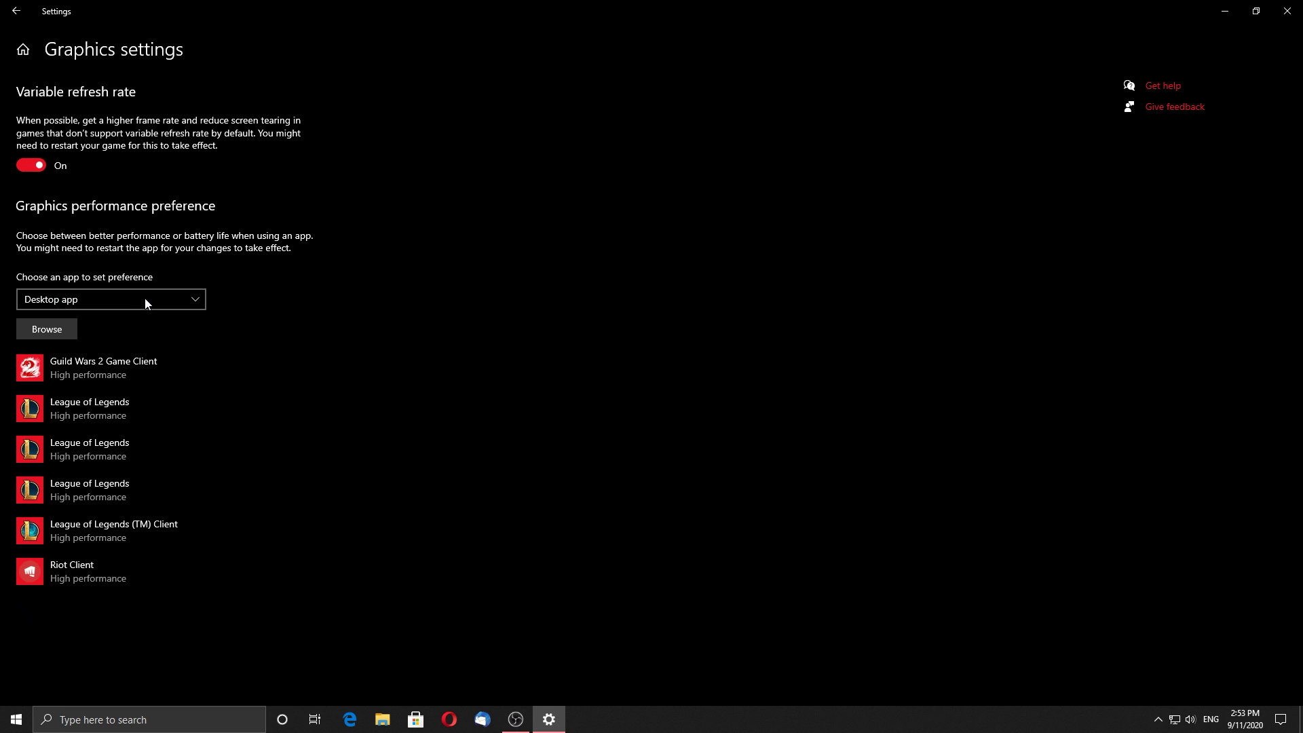
{"action": "left_click", "coordinate": [67, 332]}
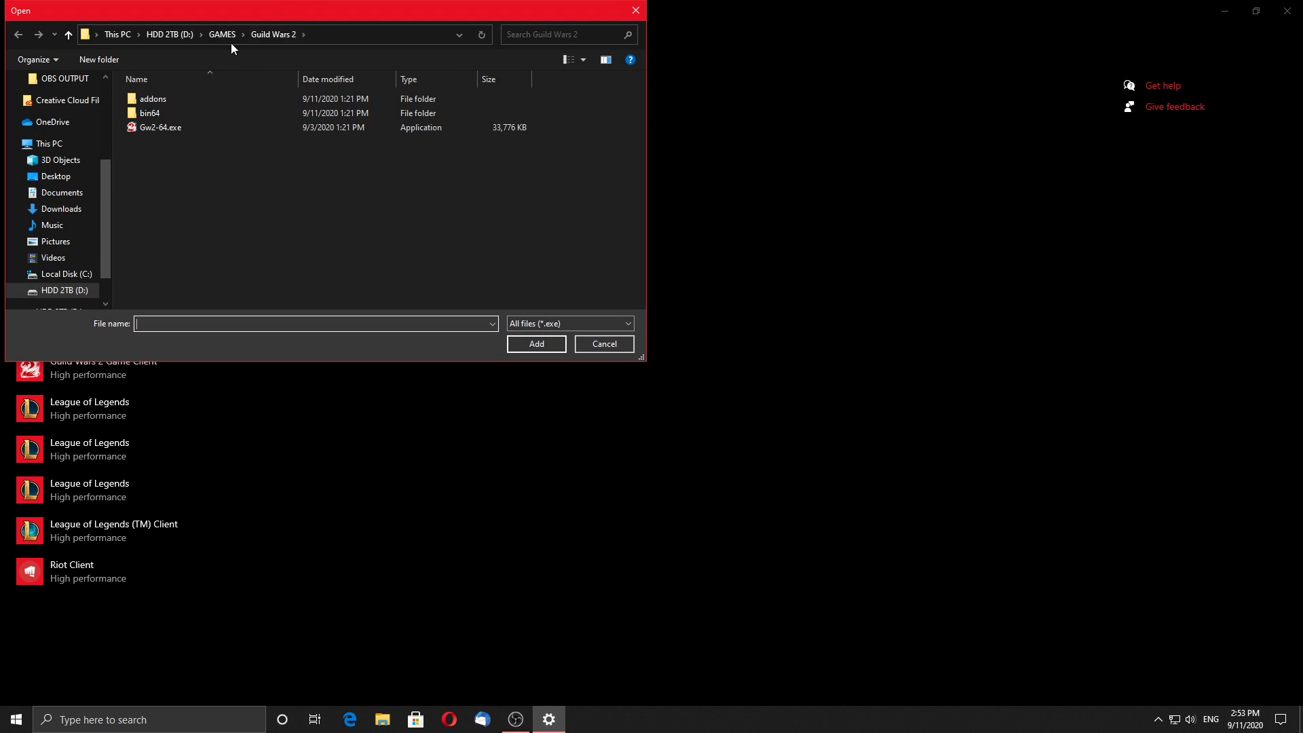
{"action": "left_click", "coordinate": [160, 129]}
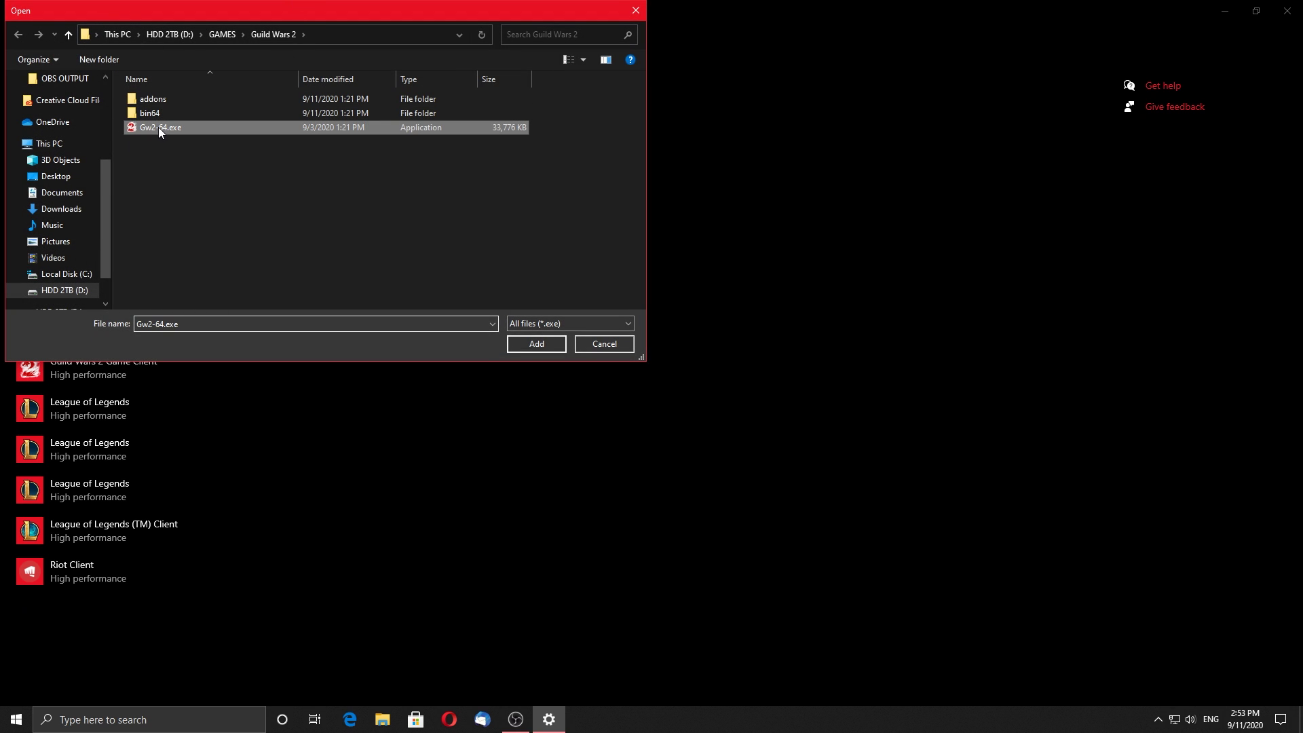
{"action": "left_click", "coordinate": [543, 343]}
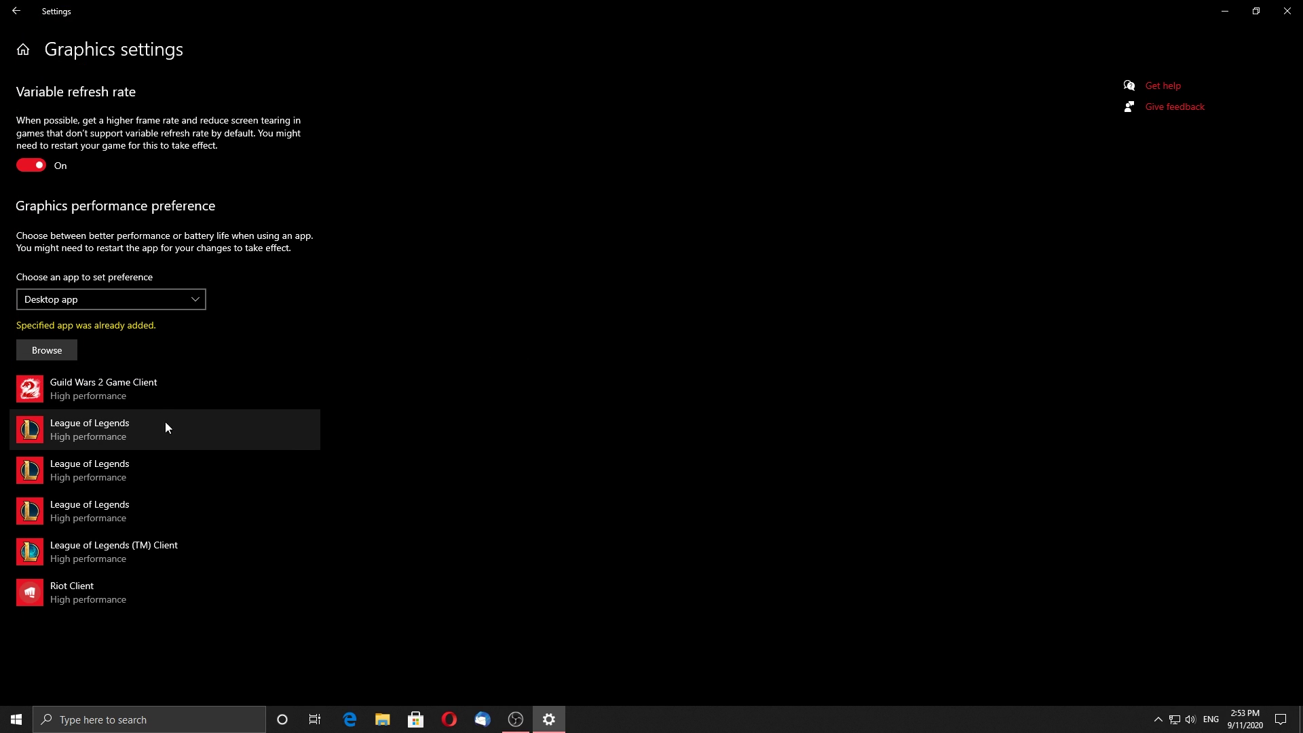
Save the Guild Wars 2 Game Client's graphics preference as High performance and close Settings.
{"action": "left_click", "coordinate": [145, 397]}
{"action": "left_click", "coordinate": [215, 445]}
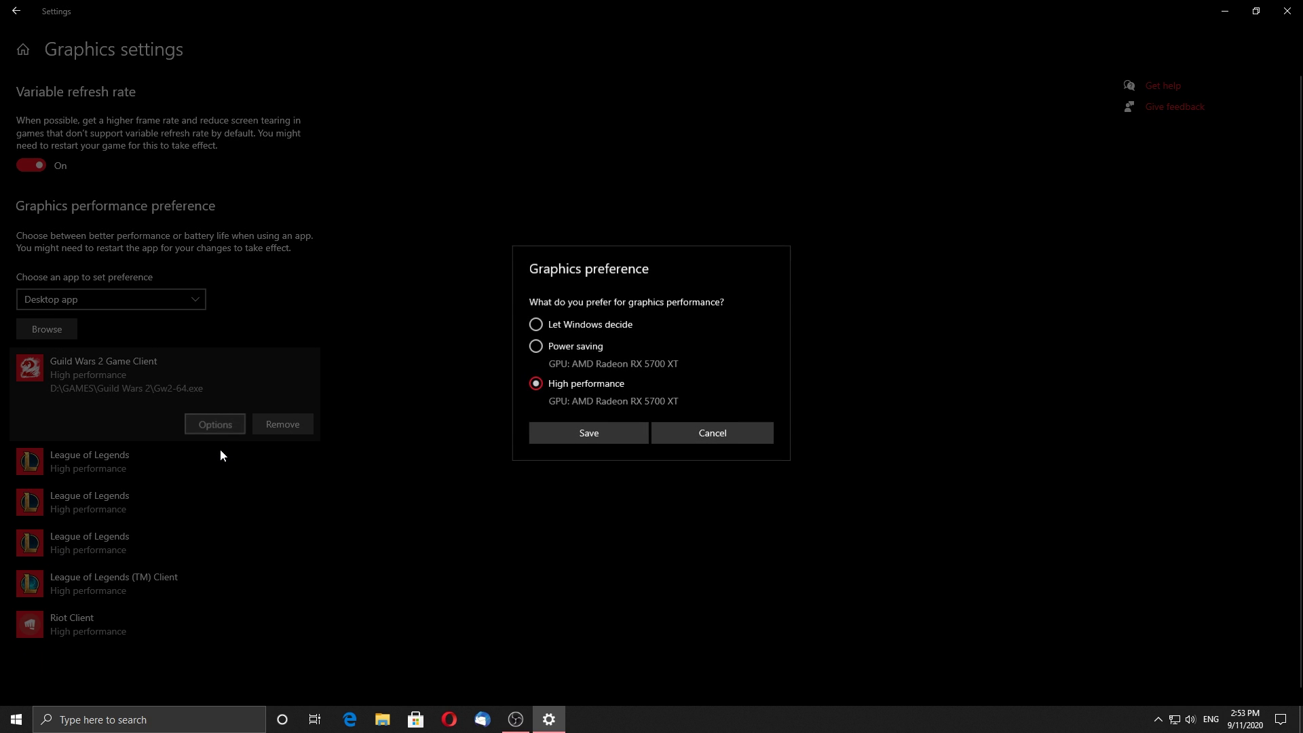
{"action": "left_click", "coordinate": [597, 429]}
{"action": "left_click", "coordinate": [1287, 11]}
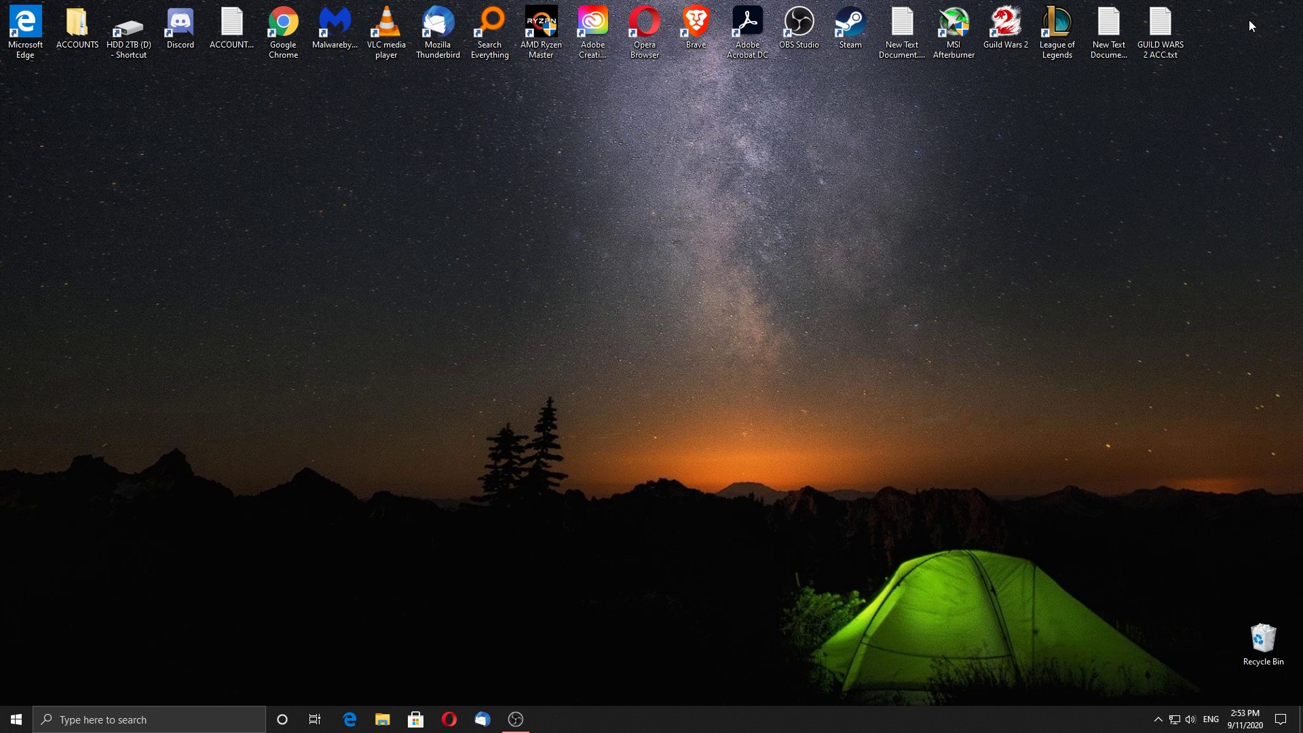
Search Windows for "defrag" and open Defragment and Optimize Drives.
{"action": "left_click", "coordinate": [117, 718]}
{"action": "type", "text": "s"}
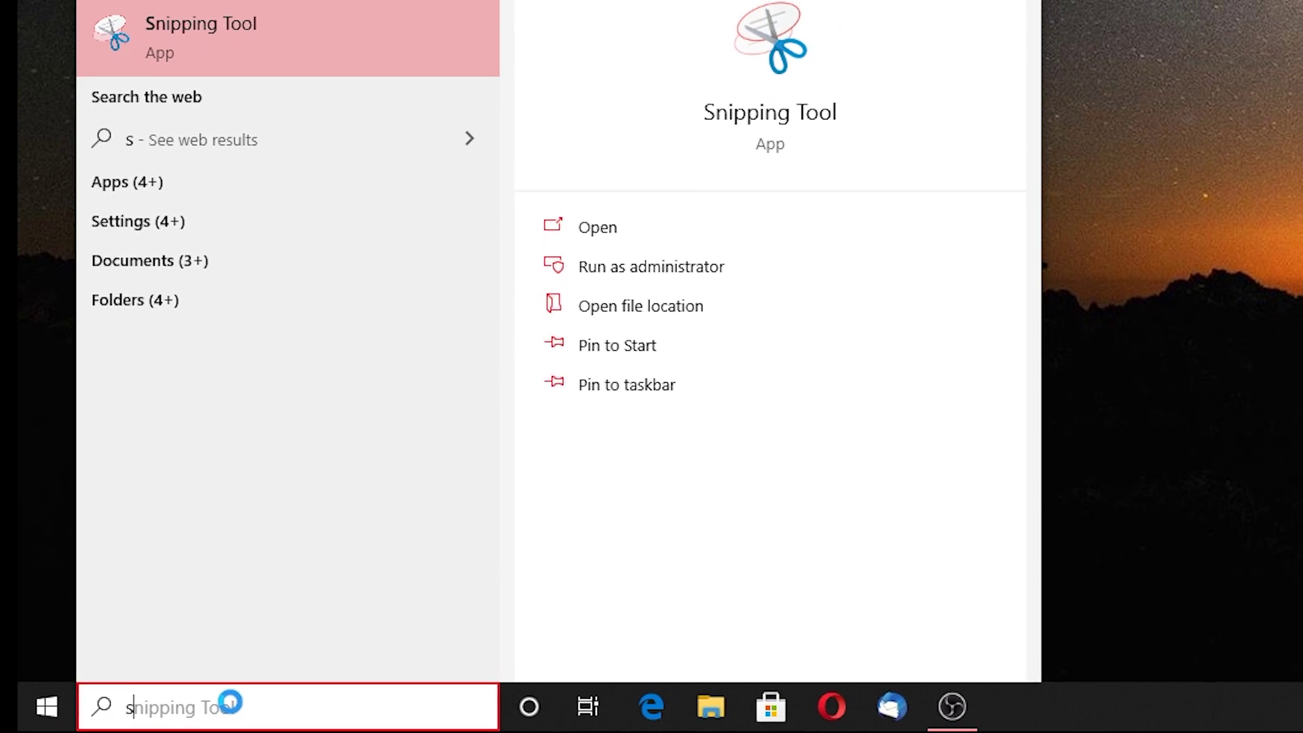
{"action": "key", "text": "BackSpace"}
{"action": "type", "text": "defr"}
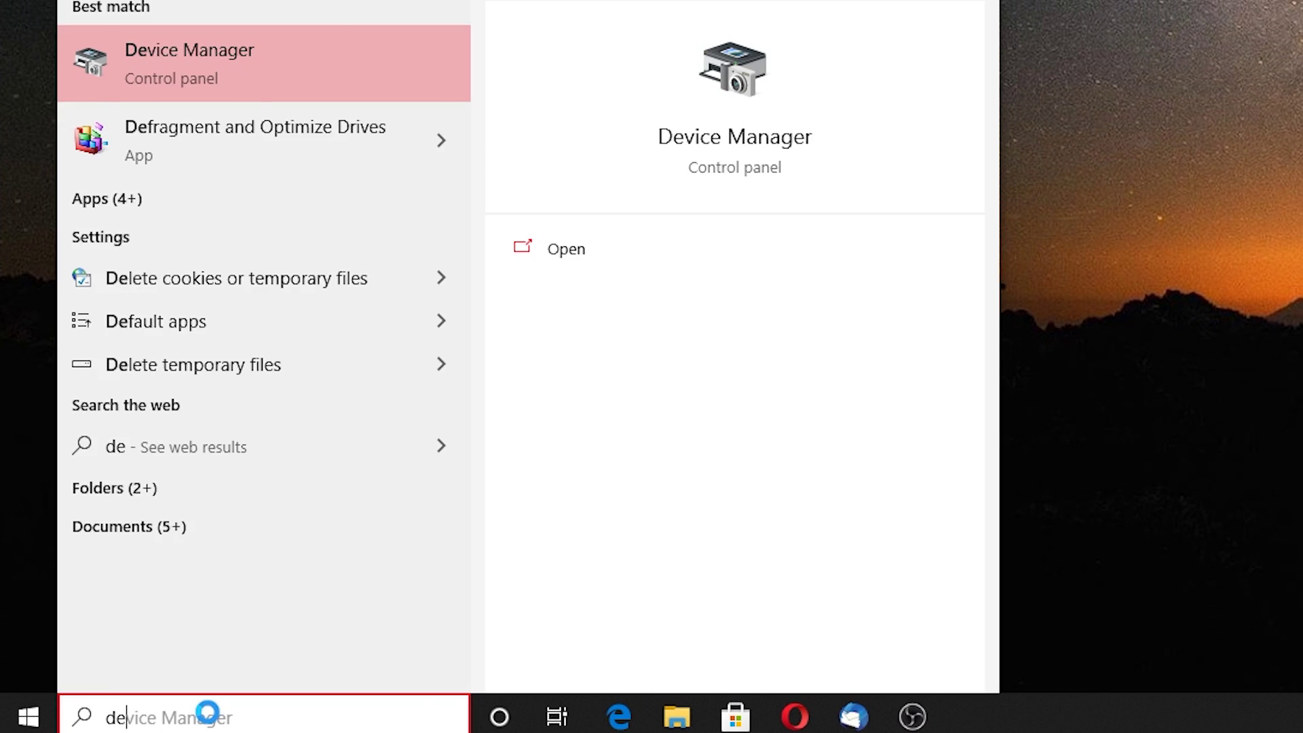
{"action": "type", "text": "ag"}
{"action": "left_click", "coordinate": [431, 64]}
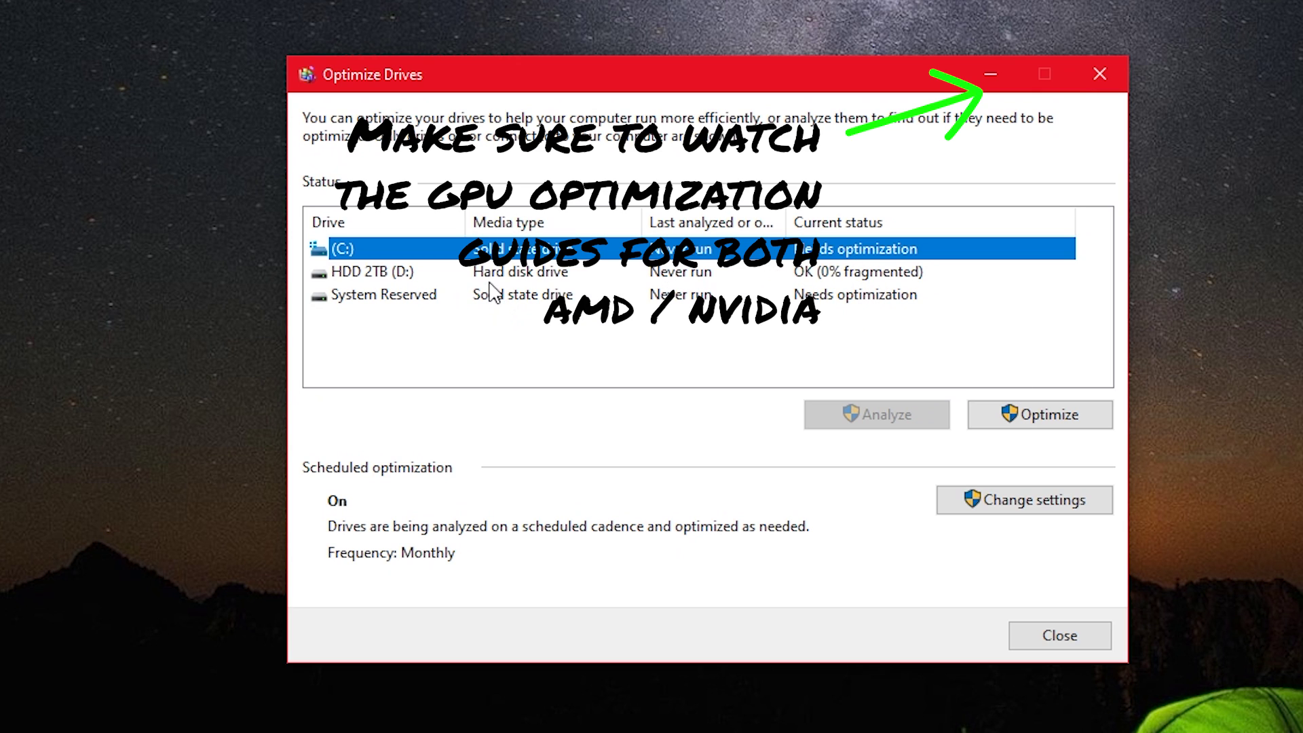
Analyze the HDD 2TB (D:) drive, start optimizing it, and minimize the Optimize Drives window.
{"action": "left_click", "coordinate": [399, 275]}
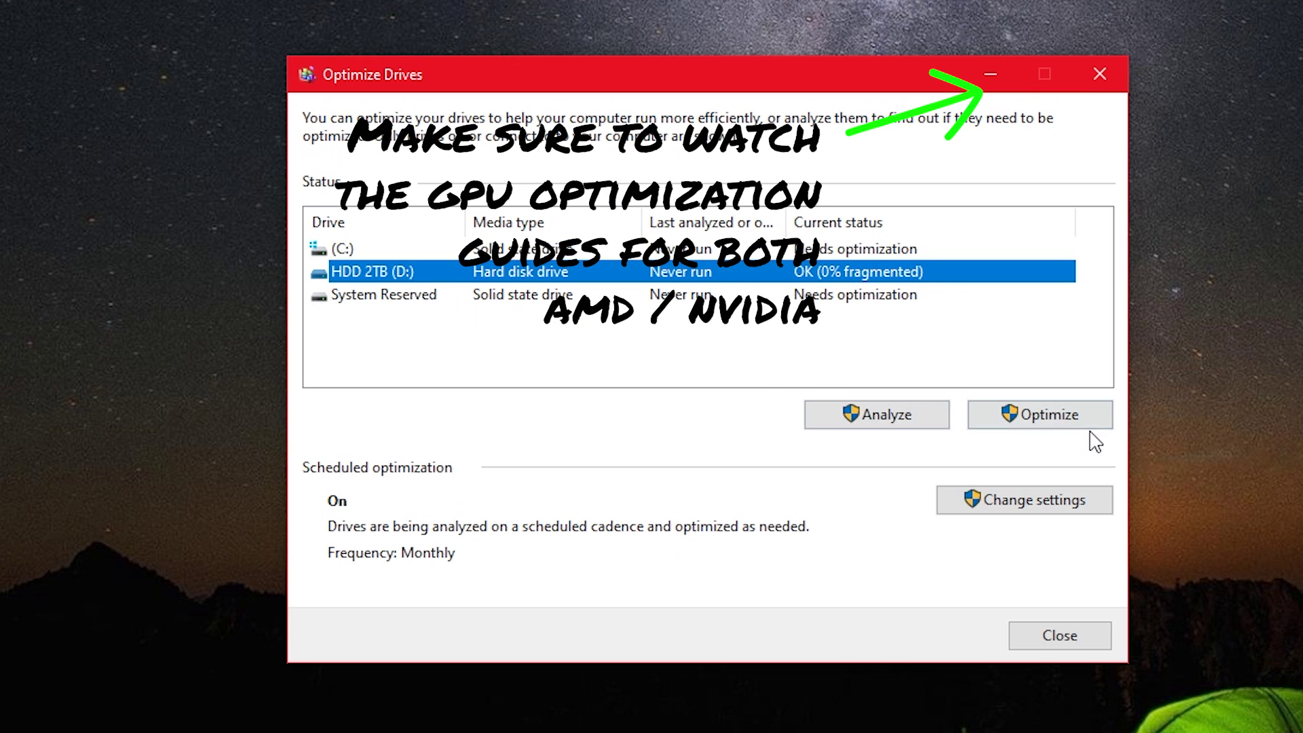
{"action": "left_click", "coordinate": [937, 420]}
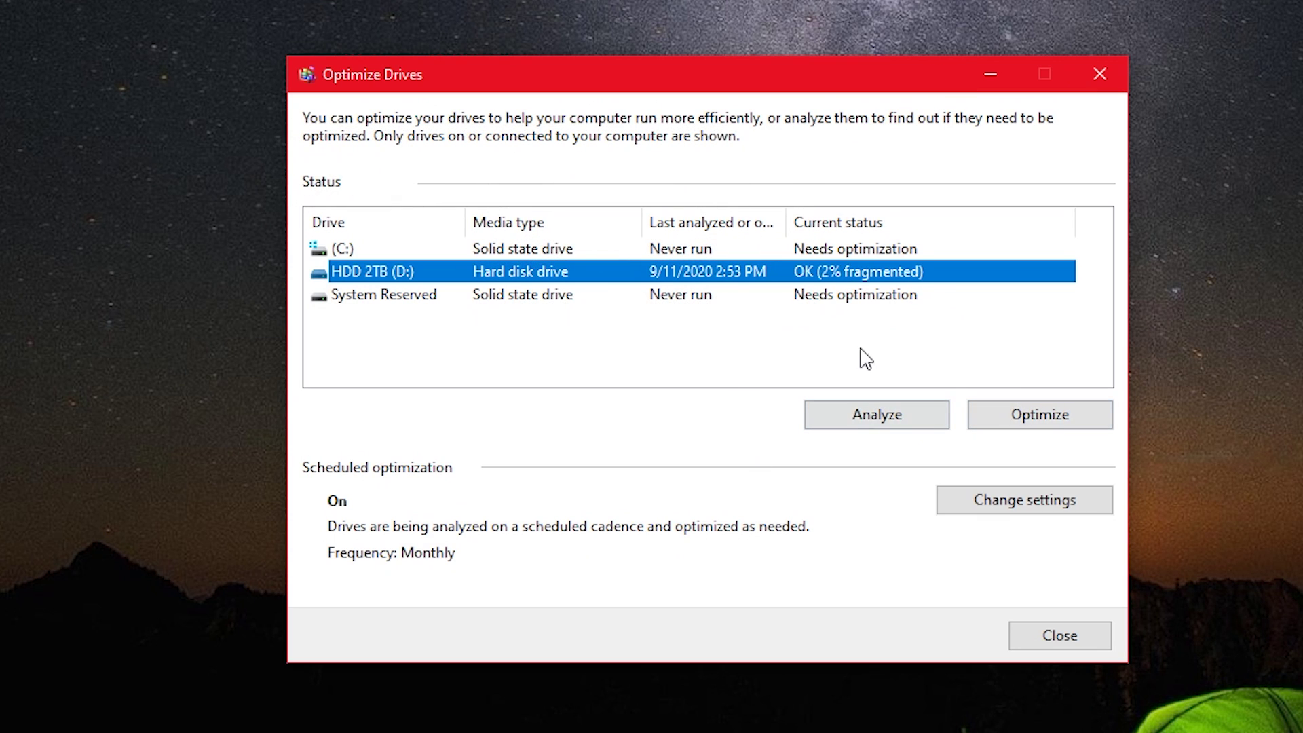
{"action": "left_click", "coordinate": [1028, 435]}
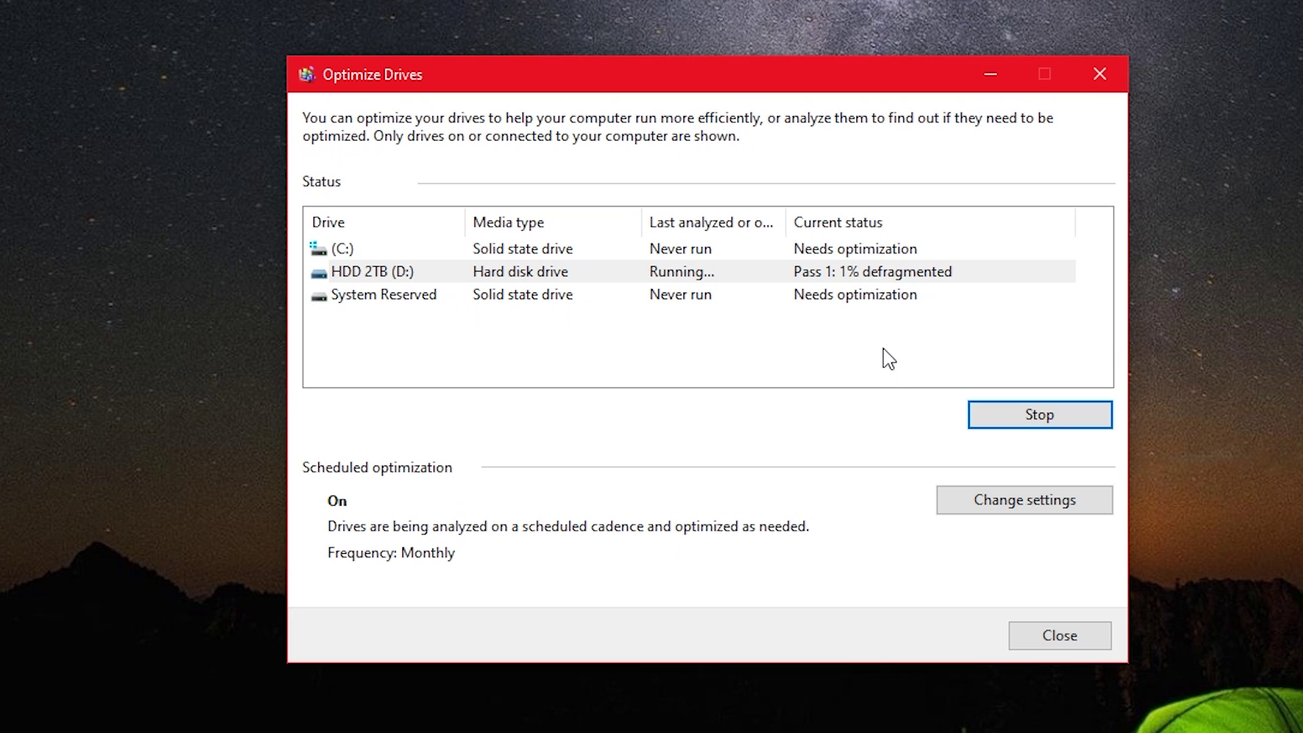
{"action": "left_click", "coordinate": [998, 81]}
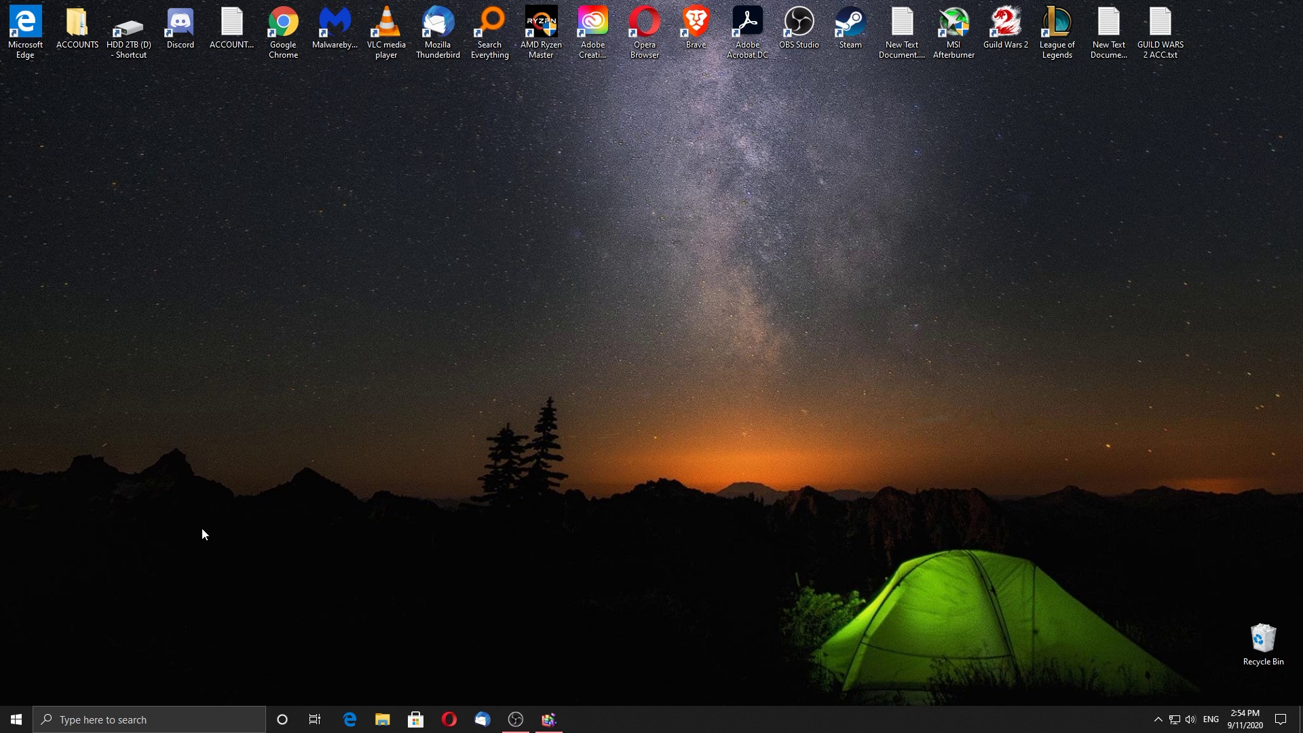
Open the power plan settings, check which plan is selected in Power Options, and close the window.
{"action": "left_click", "coordinate": [127, 718]}
{"action": "type", "text": "power"}
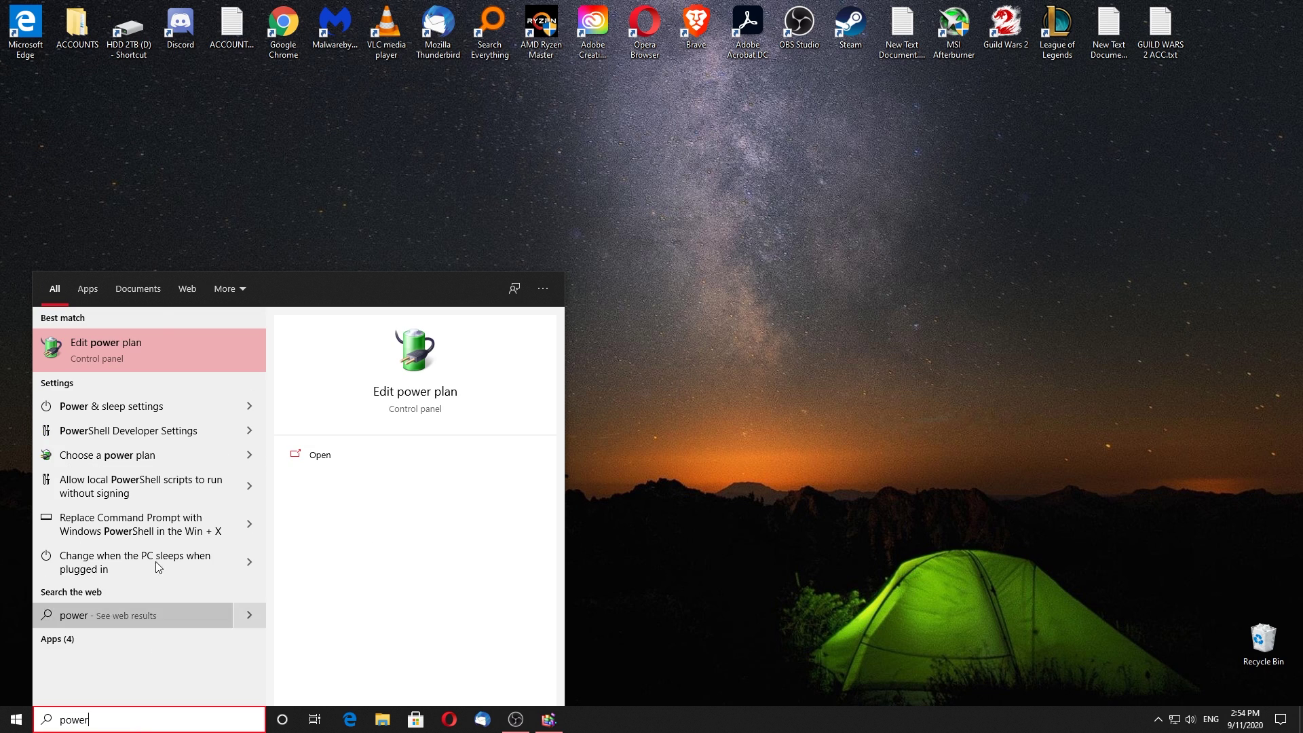
{"action": "left_click", "coordinate": [161, 345]}
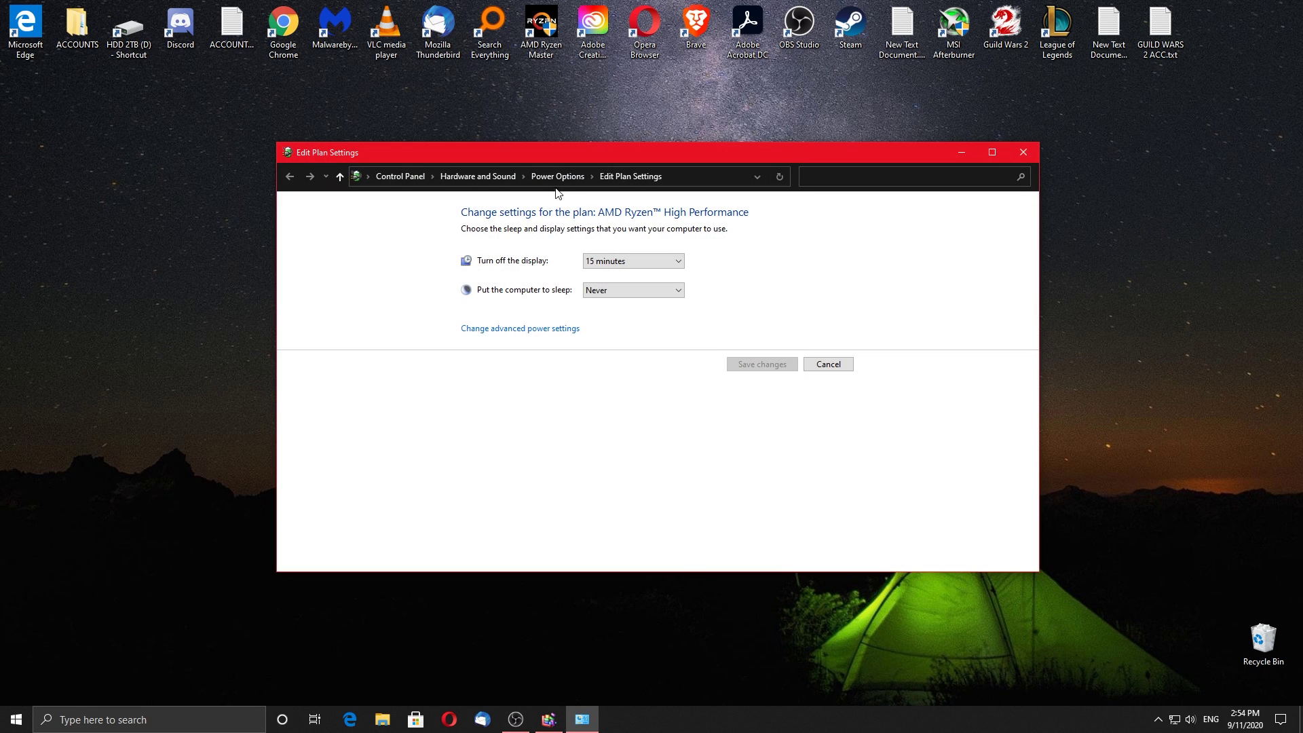
{"action": "left_click", "coordinate": [558, 177]}
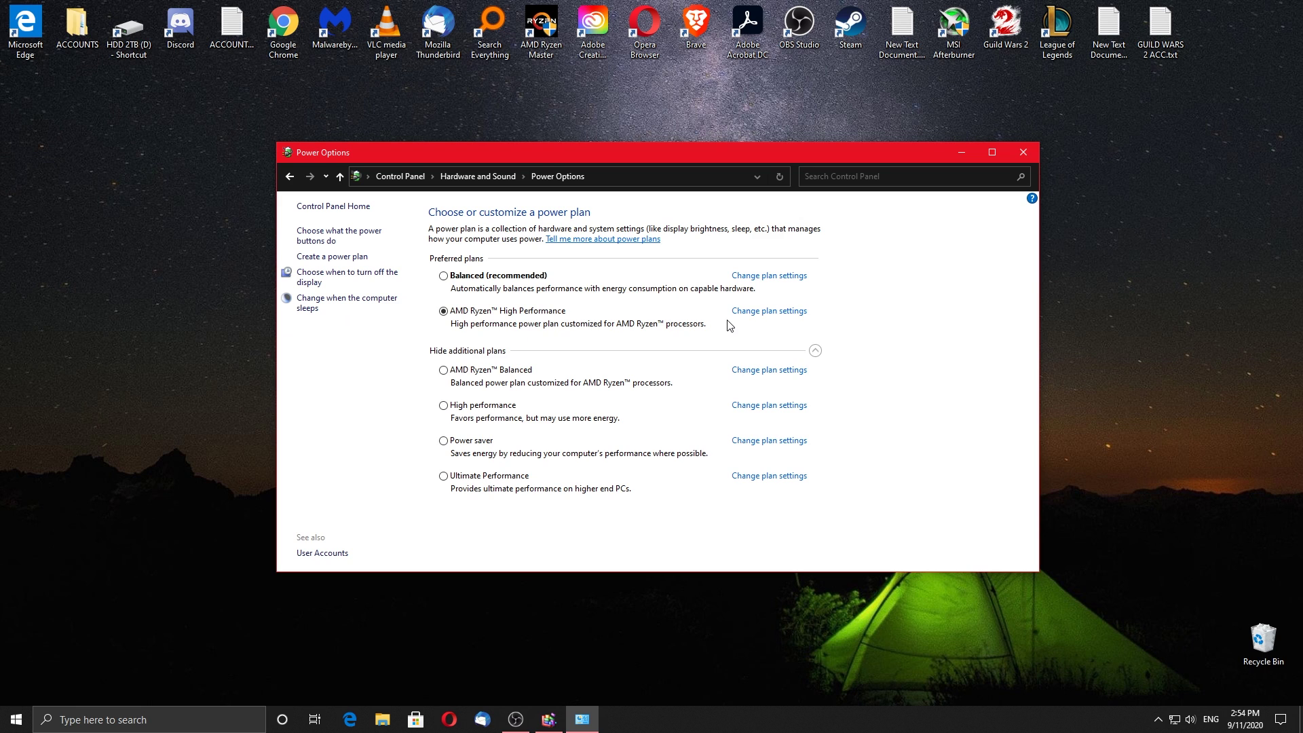
{"action": "left_click", "coordinate": [1024, 154]}
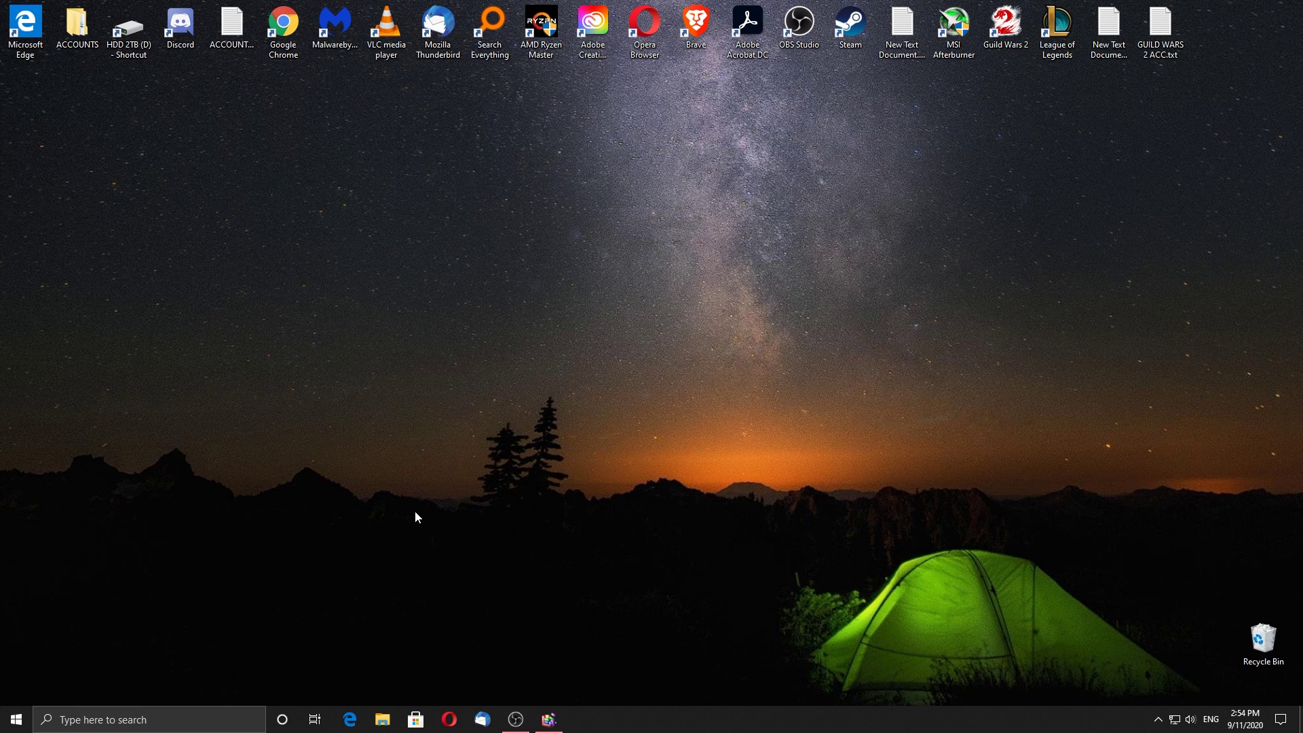
Move the Guild Wars 2 shortcut to an empty area of the desktop and open its properties.
{"action": "right_click", "coordinate": [674, 419]}
{"action": "left_click", "coordinate": [711, 464]}
{"action": "left_click_drag", "start_coordinate": [984, 10], "coordinate": [515, 347]}
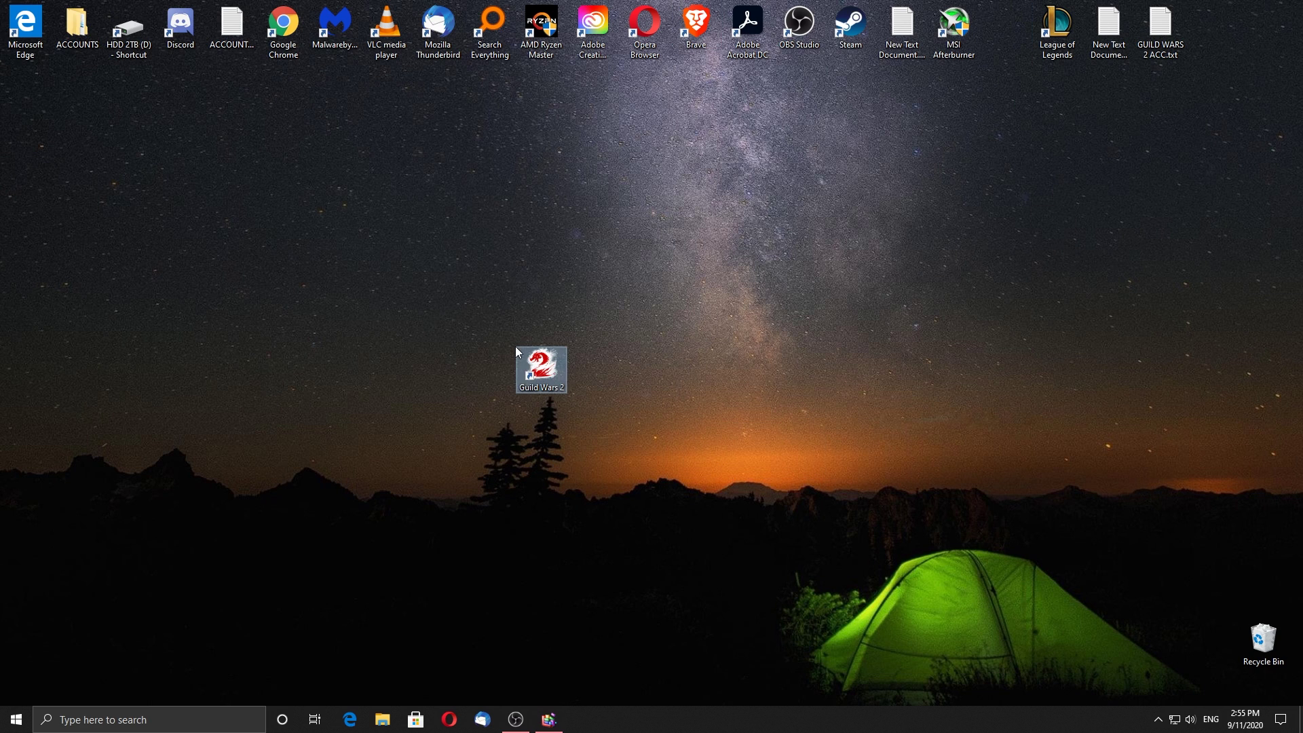
{"action": "right_click", "coordinate": [552, 372]}
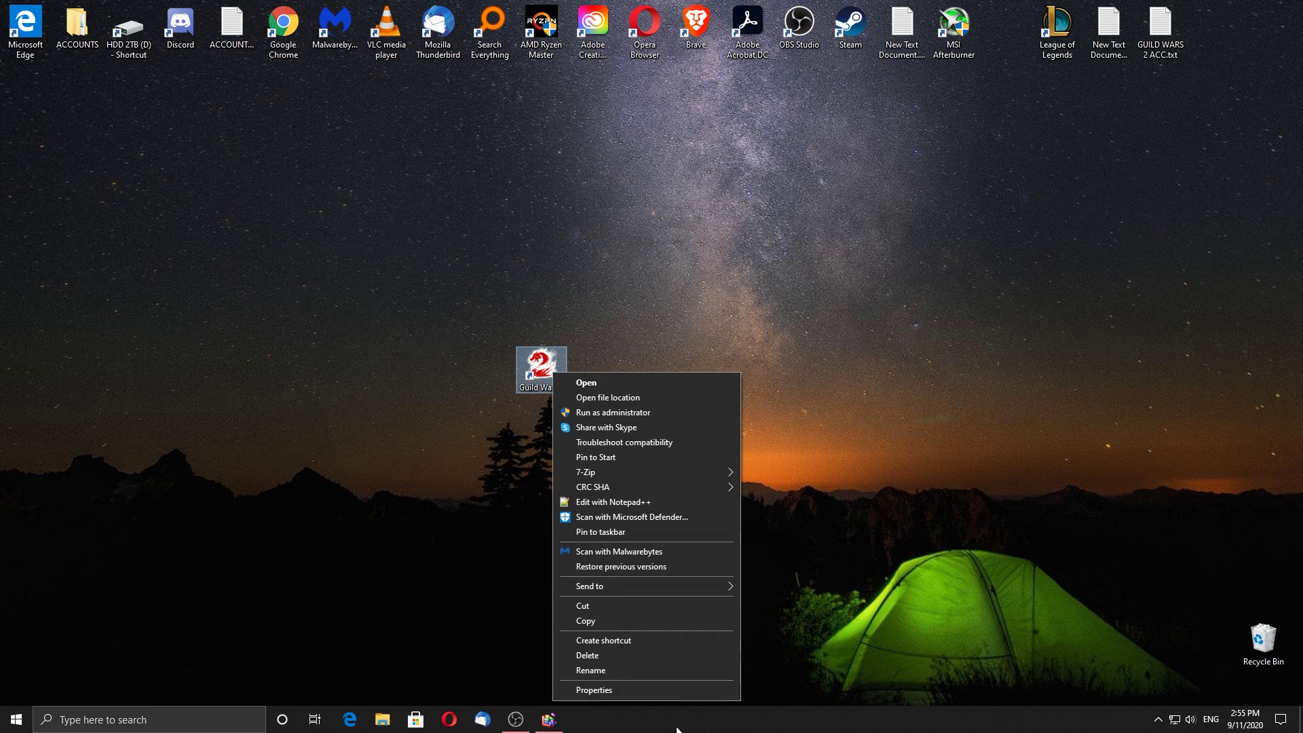
{"action": "left_click", "coordinate": [639, 691]}
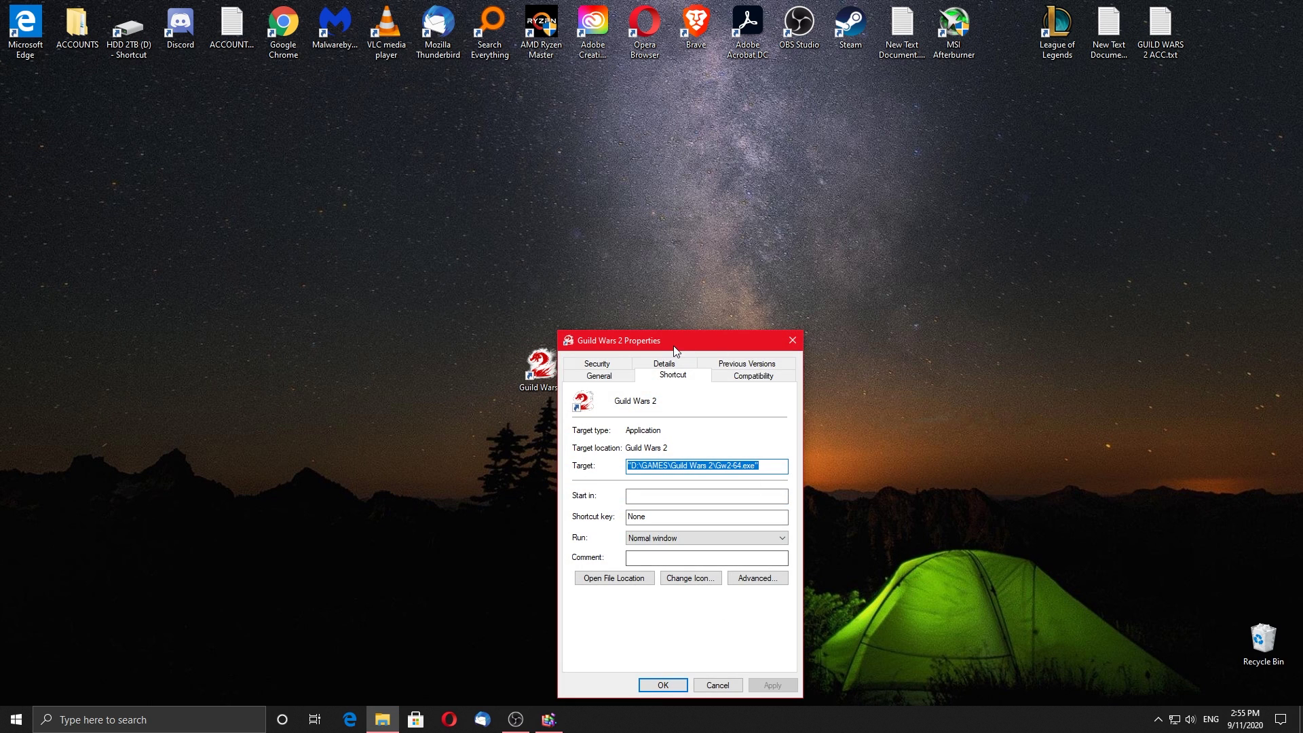
{"action": "left_click_drag", "start_coordinate": [675, 351], "coordinate": [753, 209]}
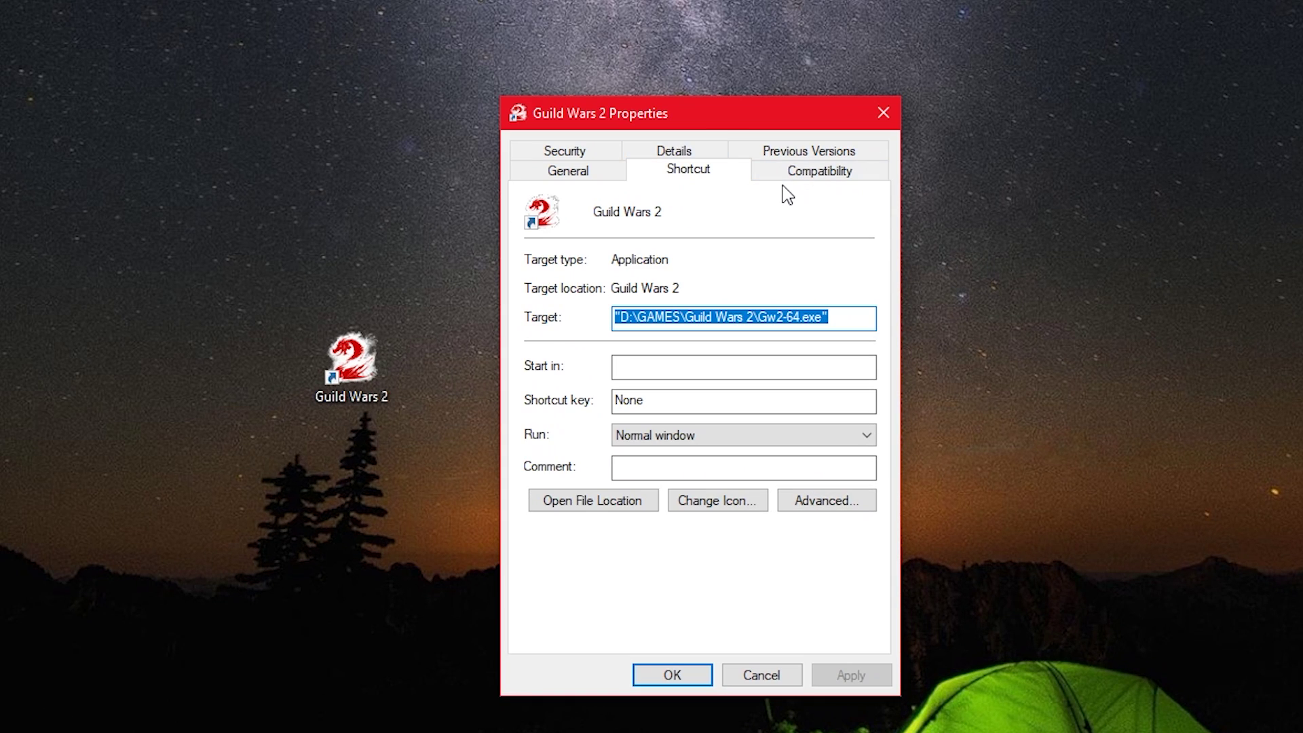
Check the shortcut's compatibility options for Disable fullscreen optimizations and high DPI scaling performed by Application, and confirm both dialogs.
{"action": "left_click", "coordinate": [788, 172]}
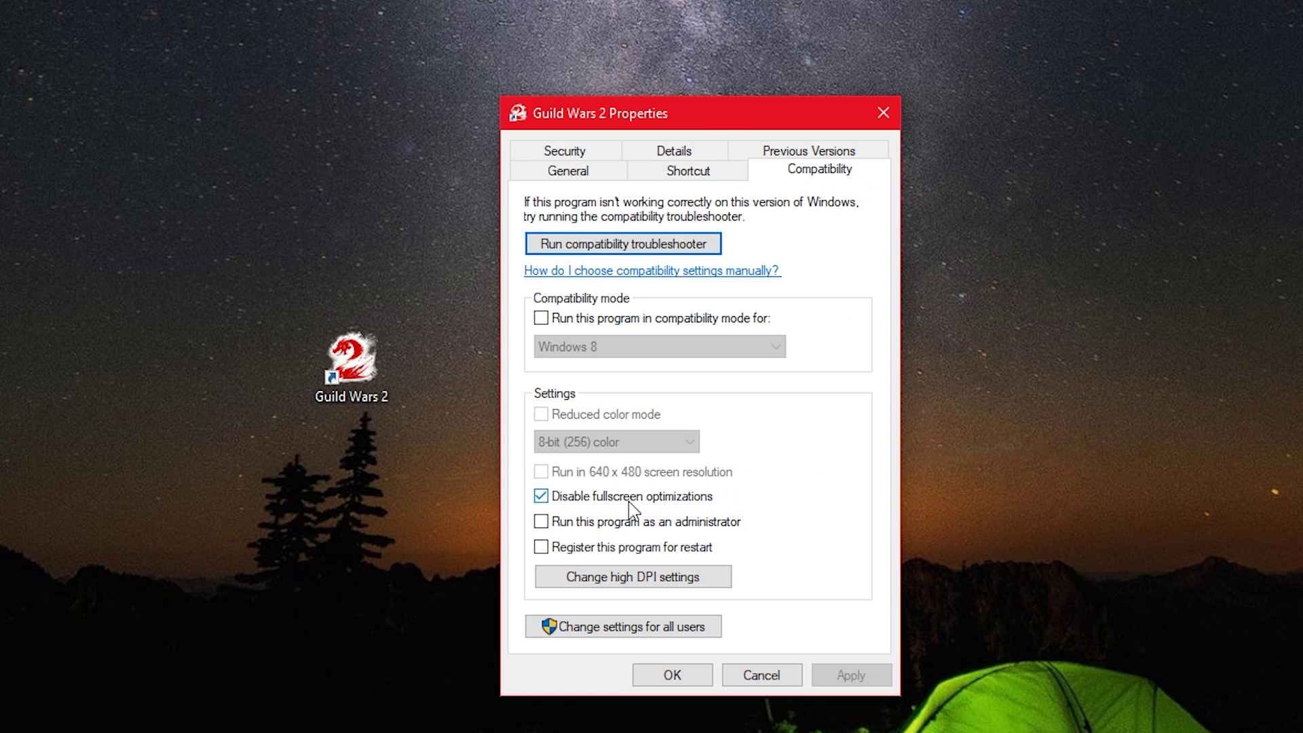
{"action": "left_click", "coordinate": [709, 577]}
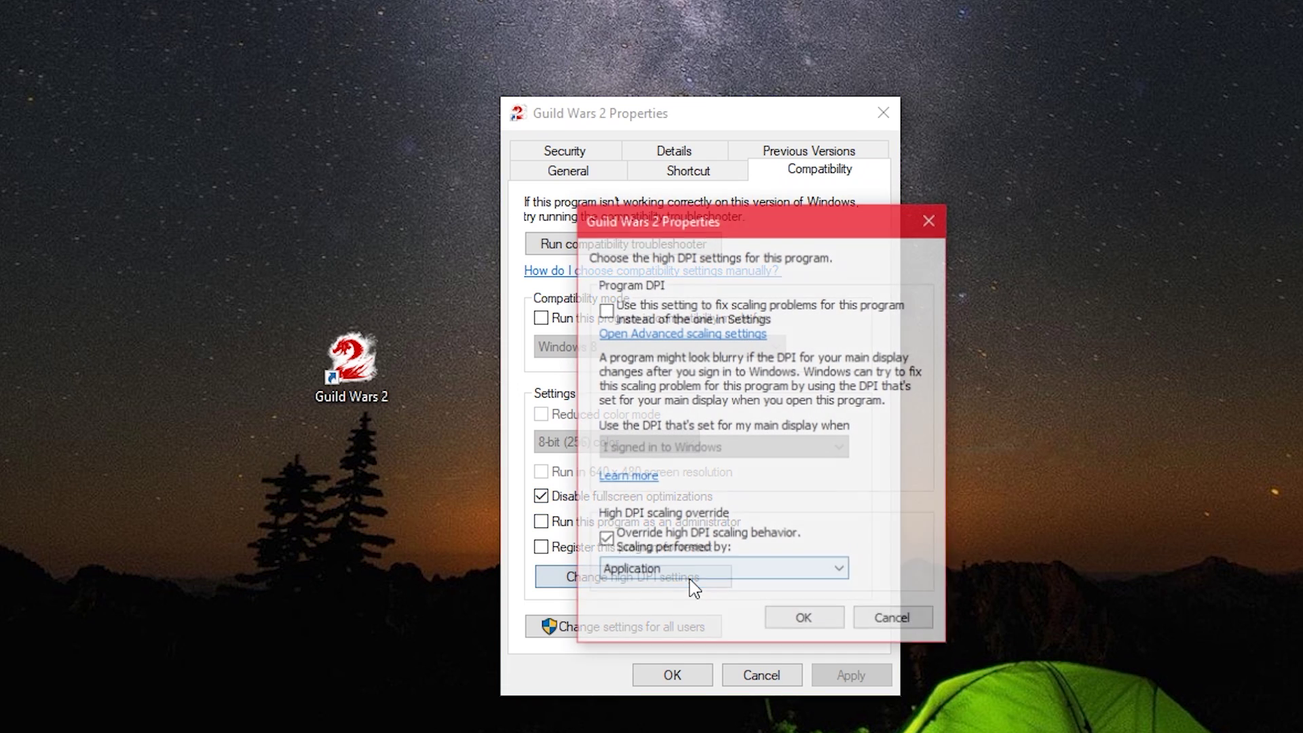
{"action": "left_click", "coordinate": [662, 538]}
{"action": "left_click", "coordinate": [679, 569]}
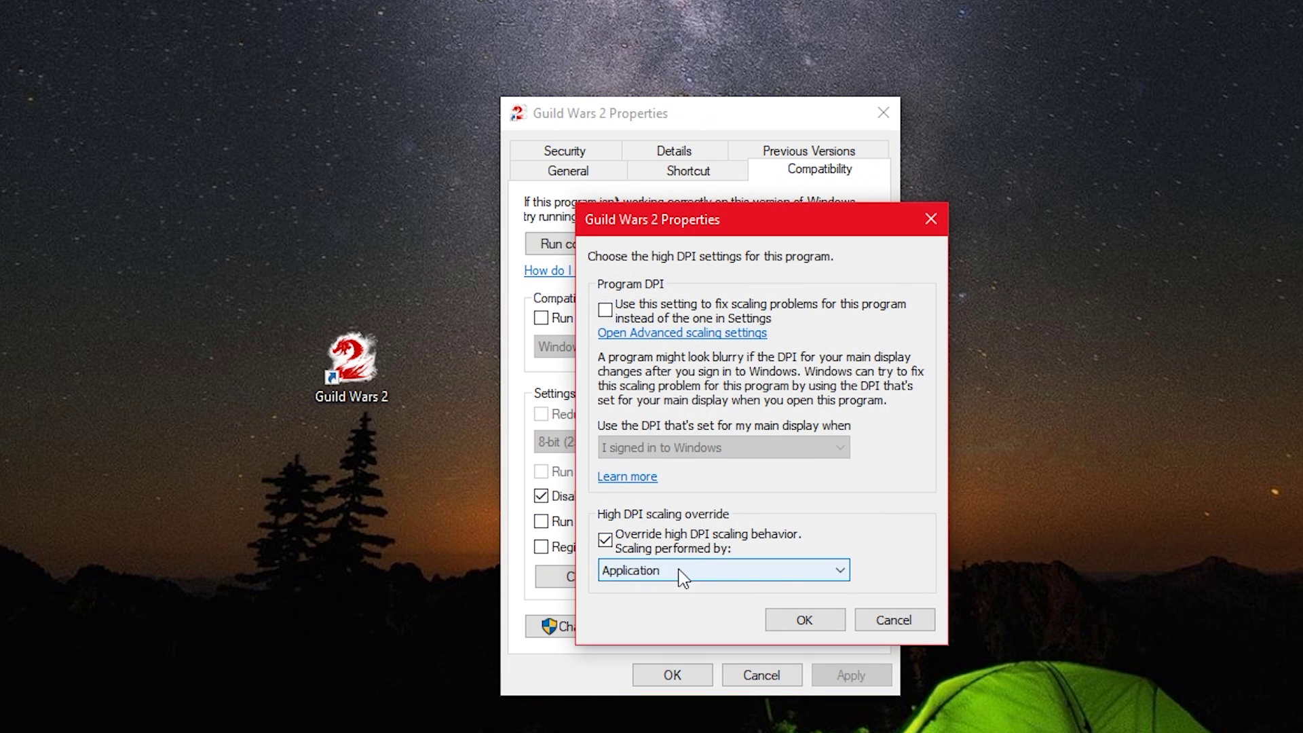
{"action": "left_click", "coordinate": [822, 620]}
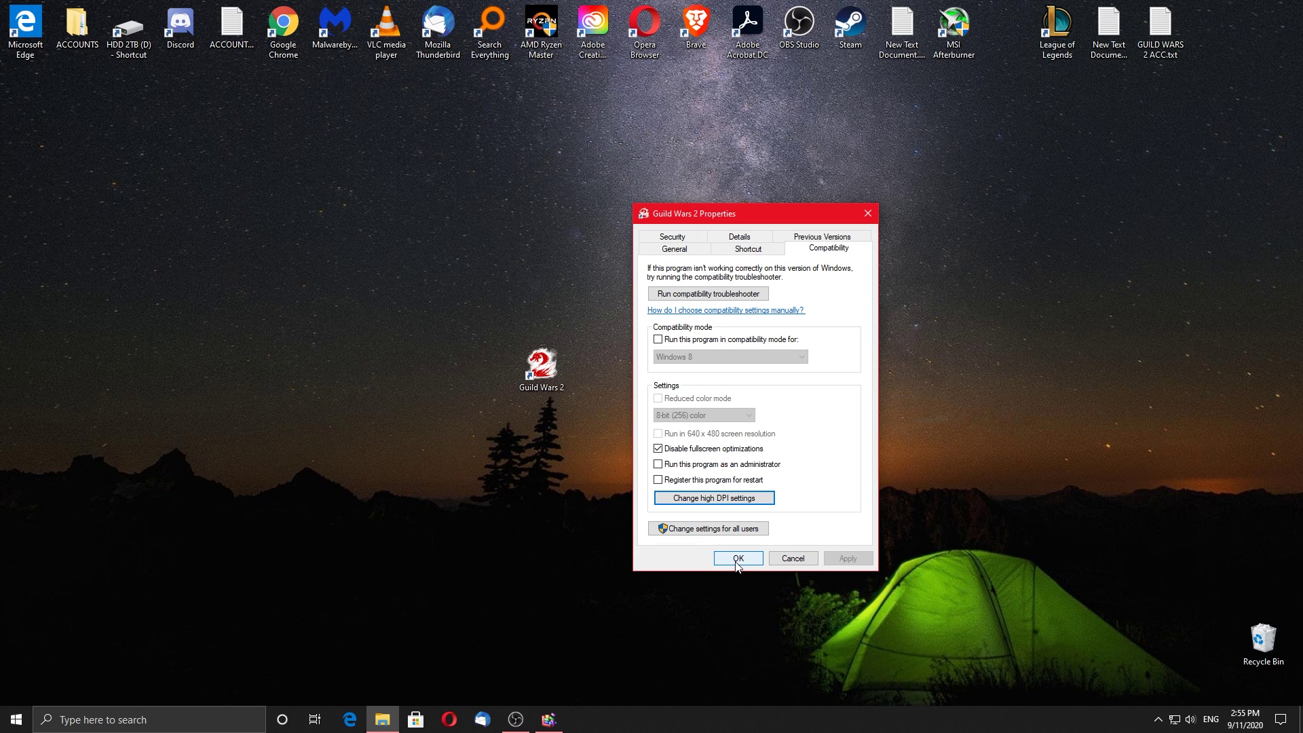
{"action": "left_click", "coordinate": [738, 559]}
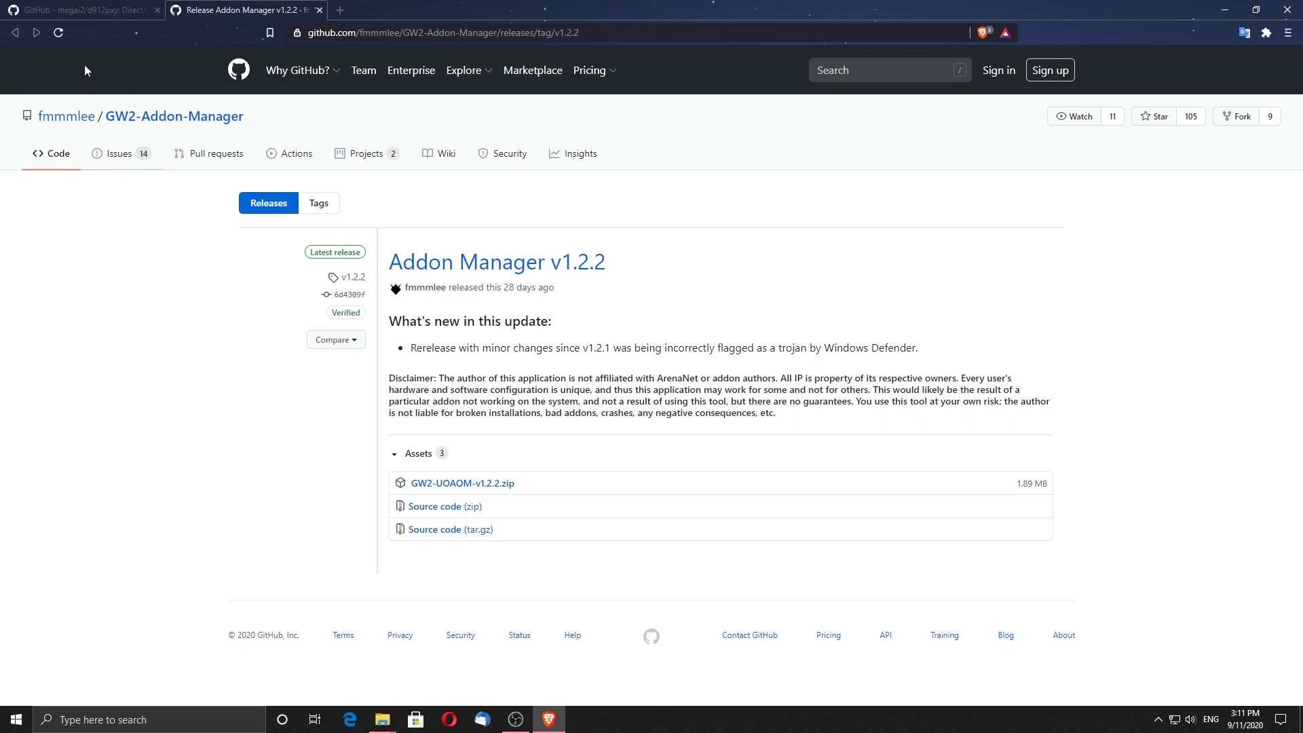
Examine the d912pxy GitHub page's file list, overview, CPU- and GPU-bound benchmarks, and installation guides.
{"action": "left_click", "coordinate": [102, 5]}
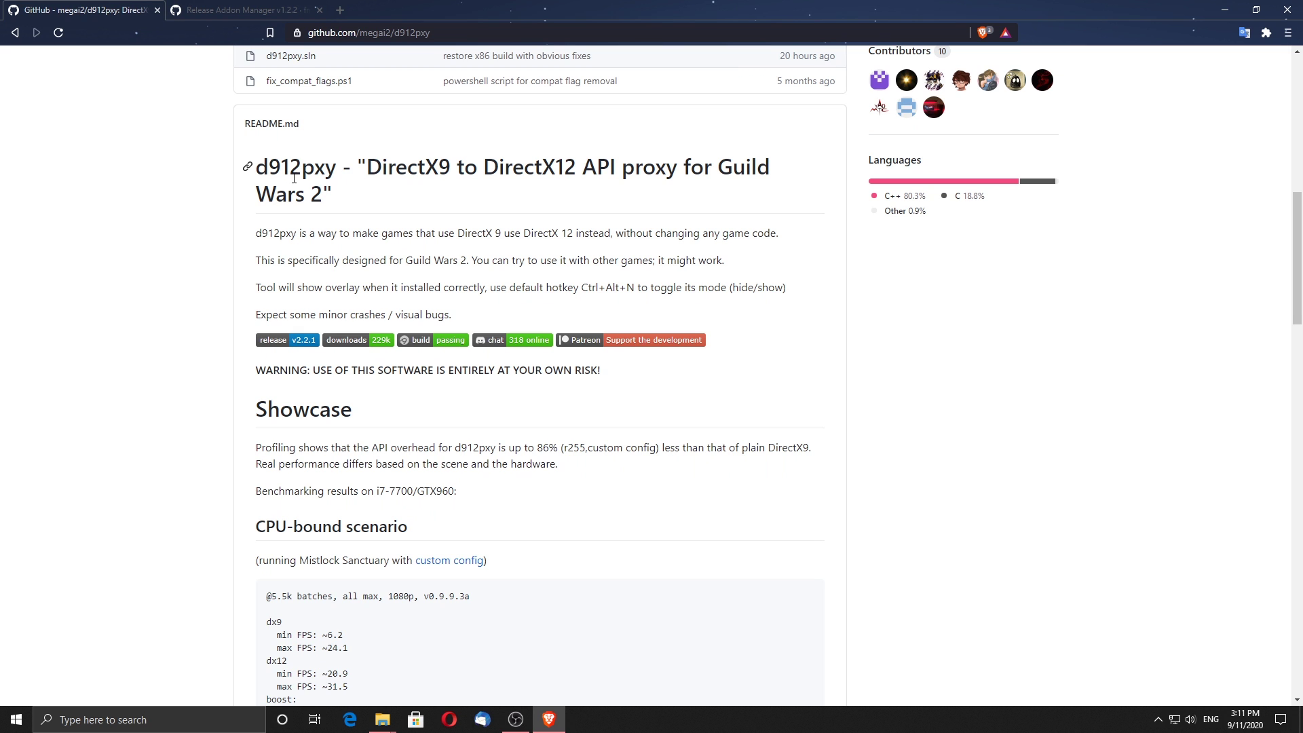
{"action": "scroll", "coordinate": [294, 178], "scroll_direction": "up", "scroll_amount": 8}
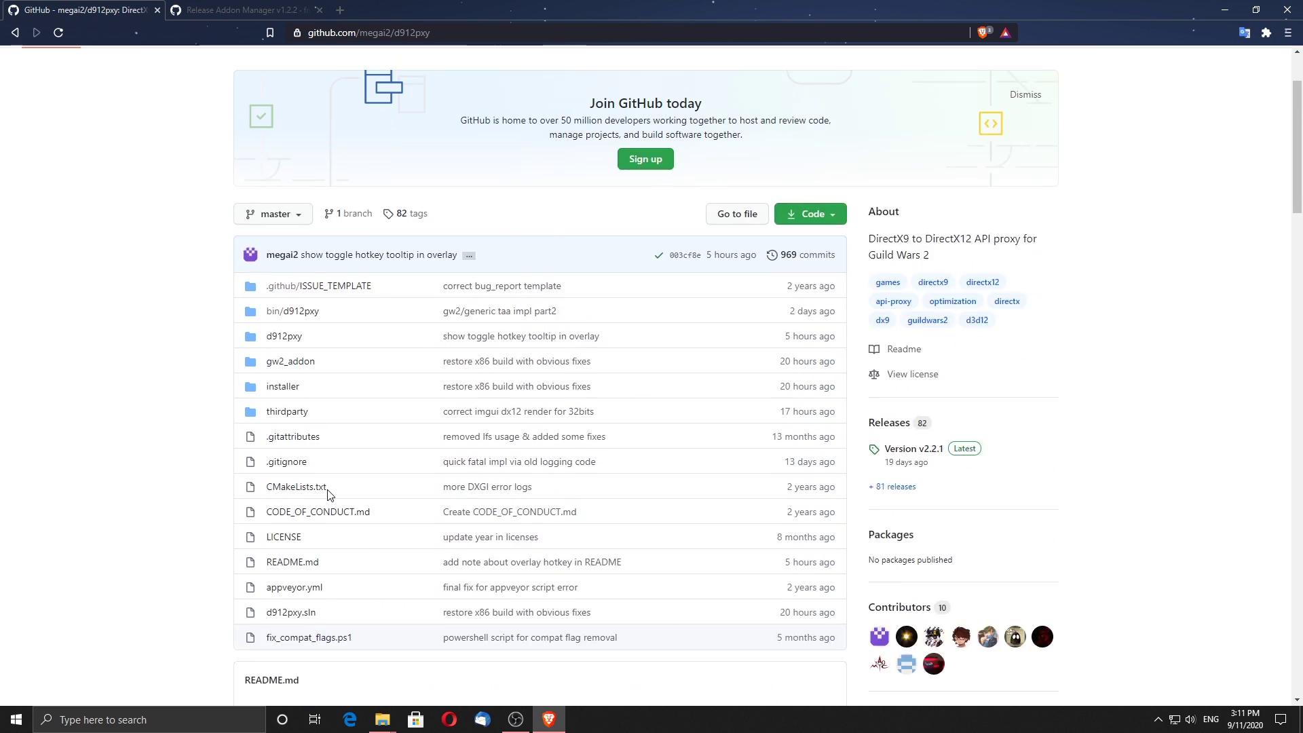
{"action": "scroll", "coordinate": [328, 493], "scroll_direction": "down", "scroll_amount": 7}
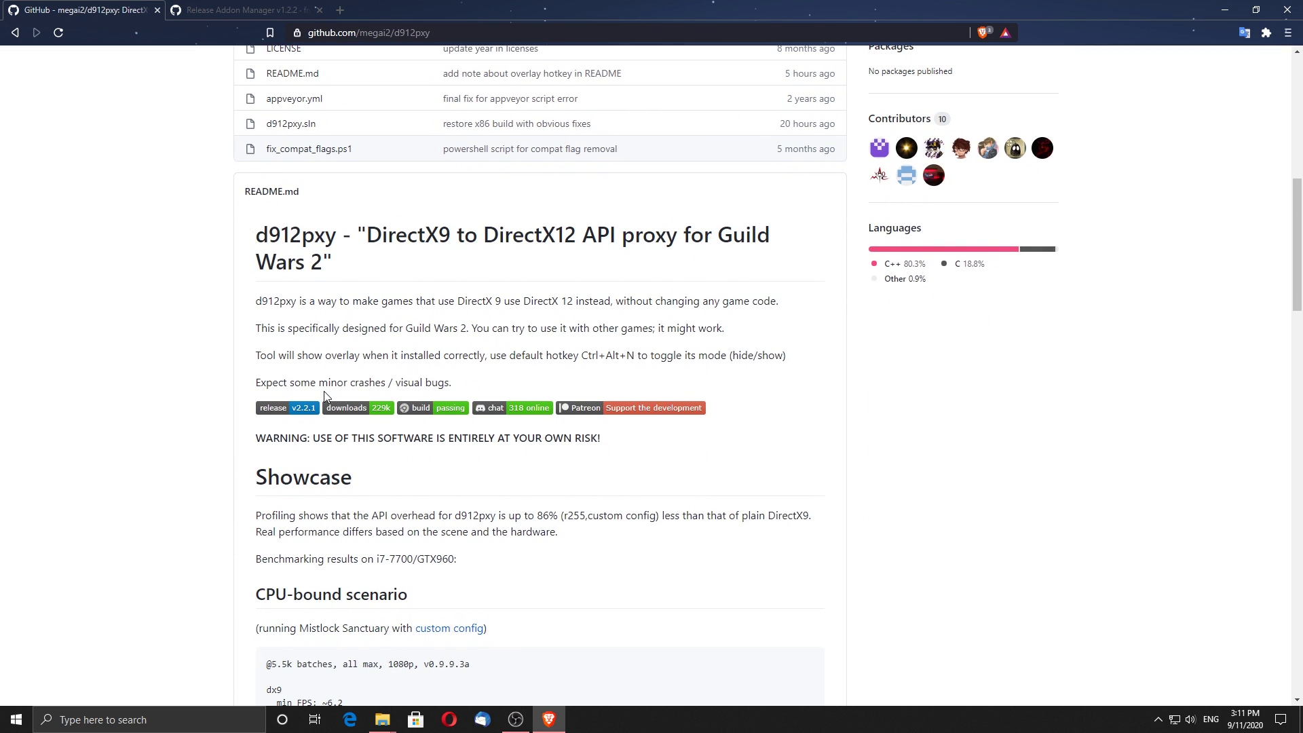
{"action": "scroll", "coordinate": [324, 393], "scroll_direction": "down", "scroll_amount": 6}
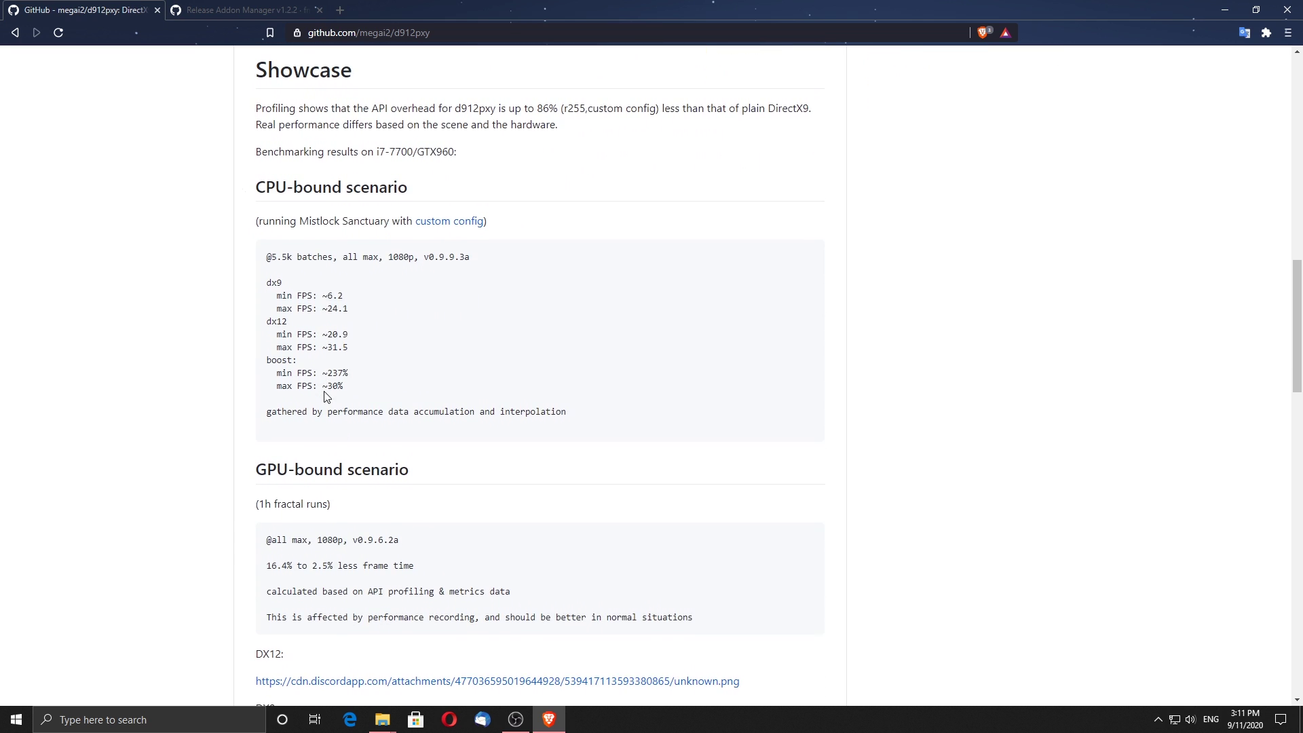
{"action": "scroll", "coordinate": [325, 396], "scroll_direction": "down", "scroll_amount": 2}
{"action": "scroll", "coordinate": [325, 397], "scroll_direction": "down", "scroll_amount": 2}
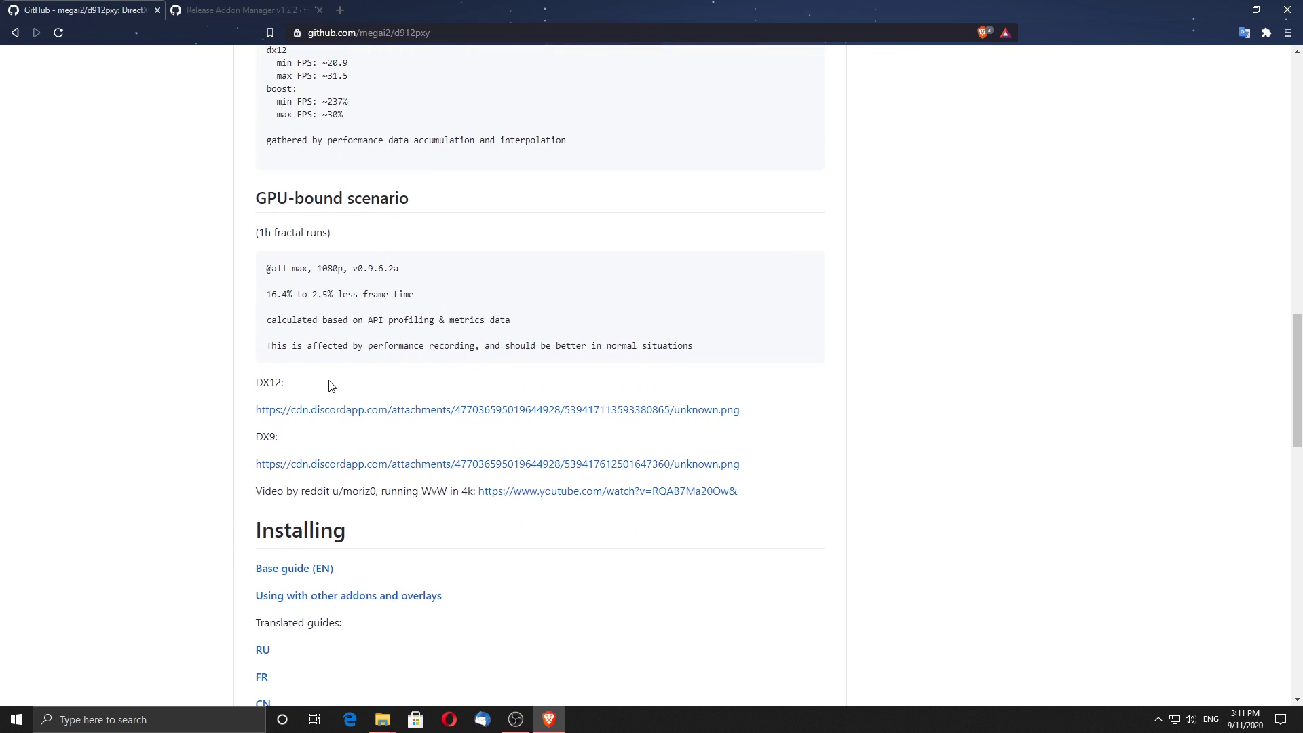
{"action": "scroll", "coordinate": [331, 387], "scroll_direction": "down", "scroll_amount": 1}
{"action": "scroll", "coordinate": [331, 386], "scroll_direction": "down", "scroll_amount": 6}
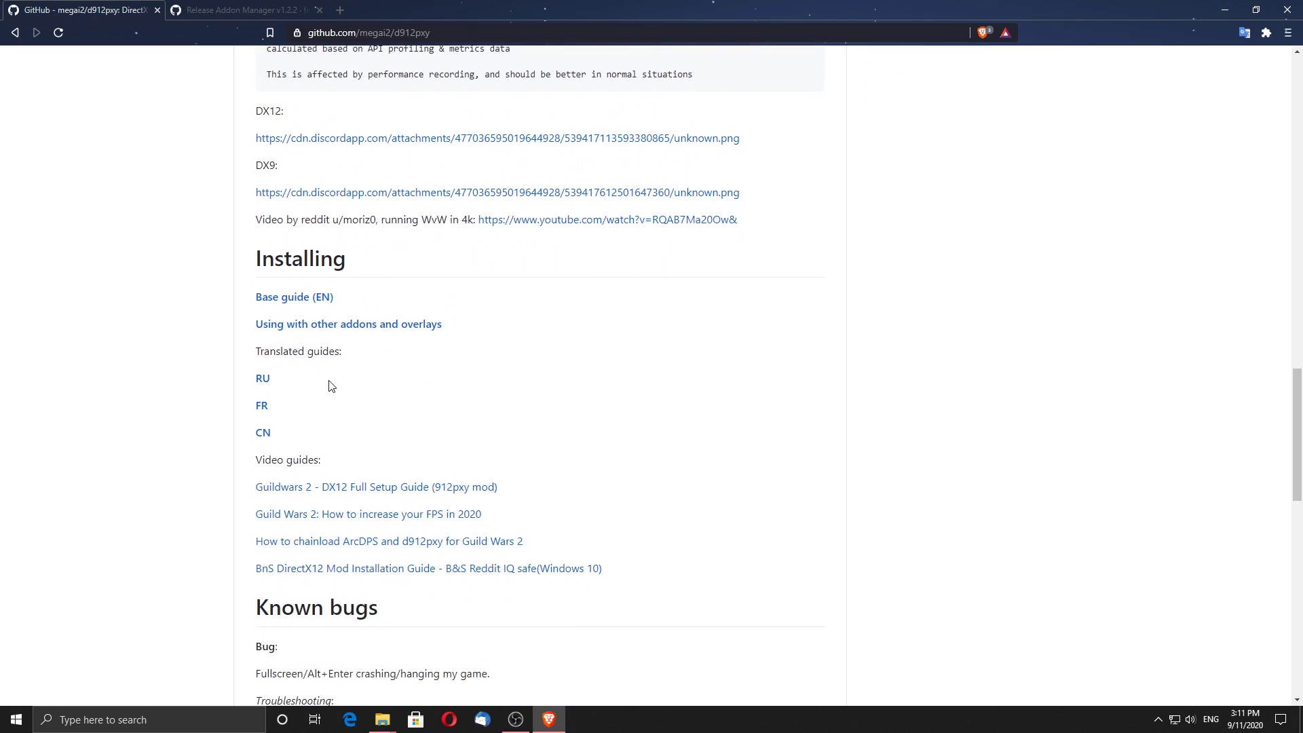
Read the known bugs, troubleshooting cases and developer support details in the d912pxy README, and return to its overview.
{"action": "scroll", "coordinate": [330, 386], "scroll_direction": "down", "scroll_amount": 9}
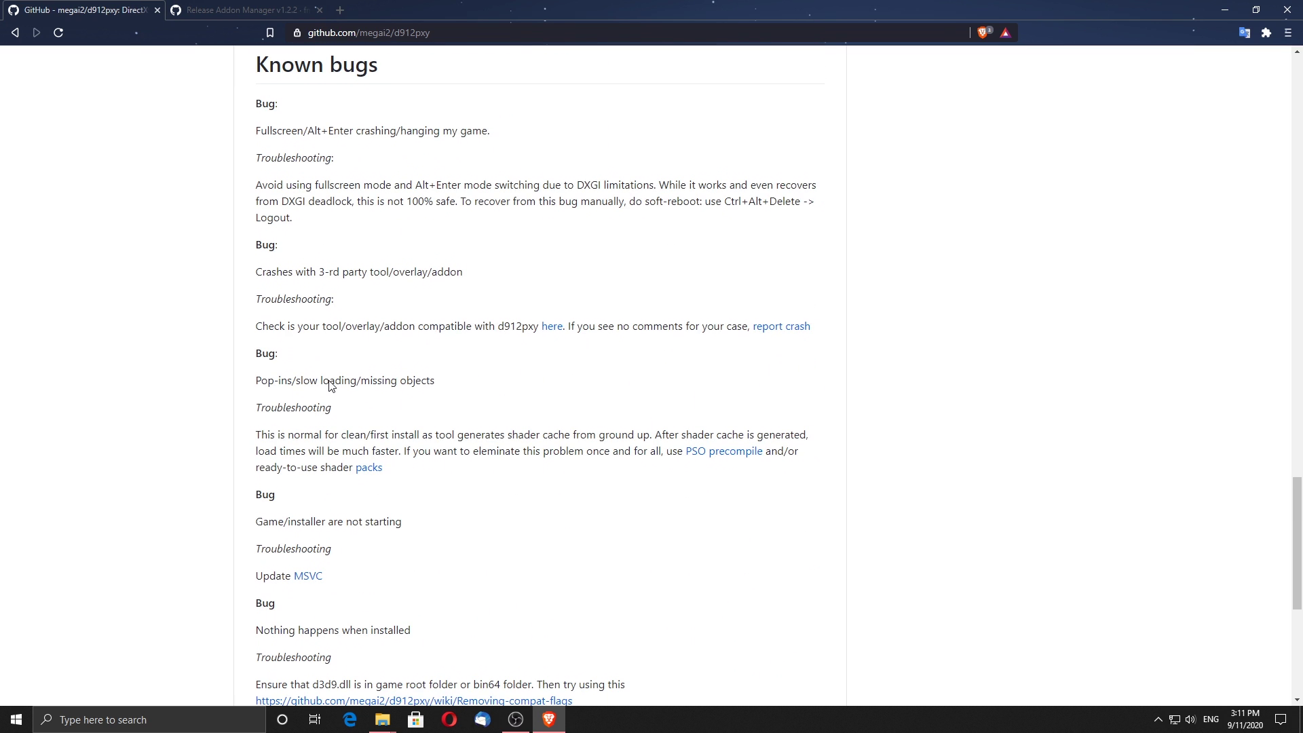
{"action": "scroll", "coordinate": [331, 382], "scroll_direction": "up", "scroll_amount": 7}
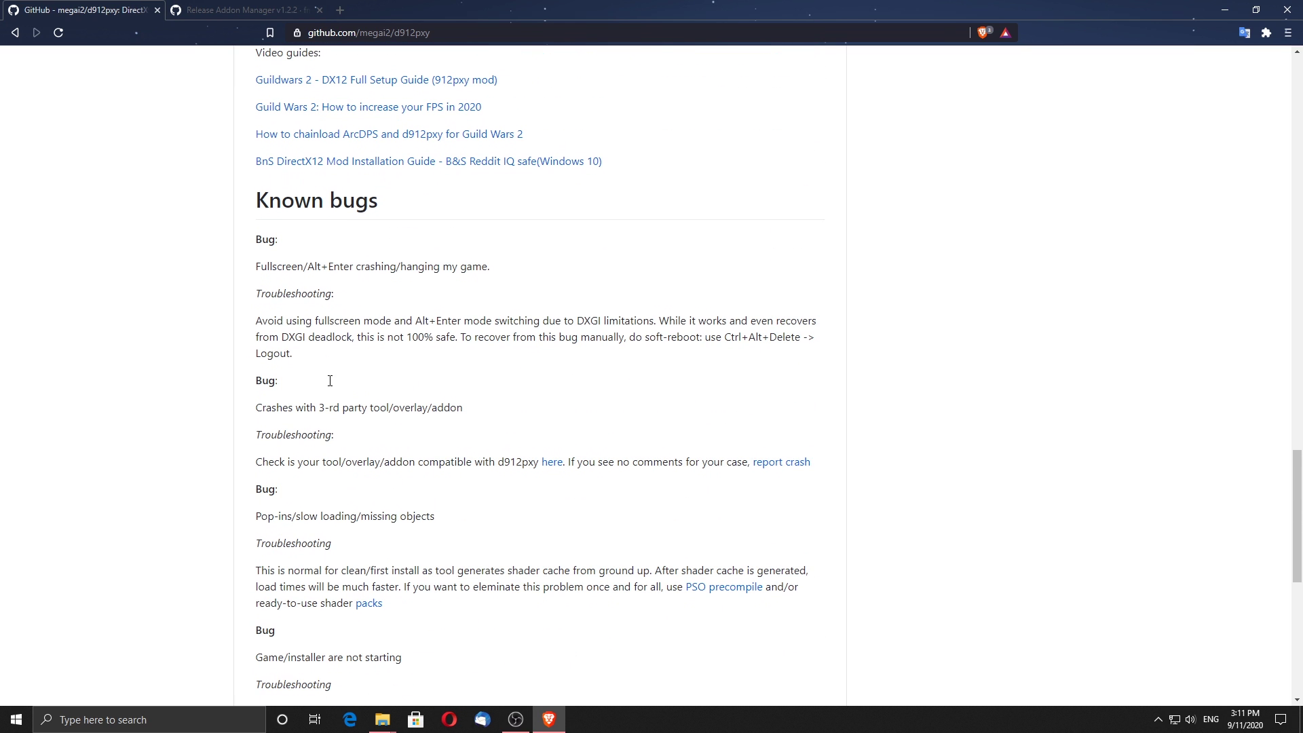
{"action": "scroll", "coordinate": [320, 292], "scroll_direction": "down", "scroll_amount": 5}
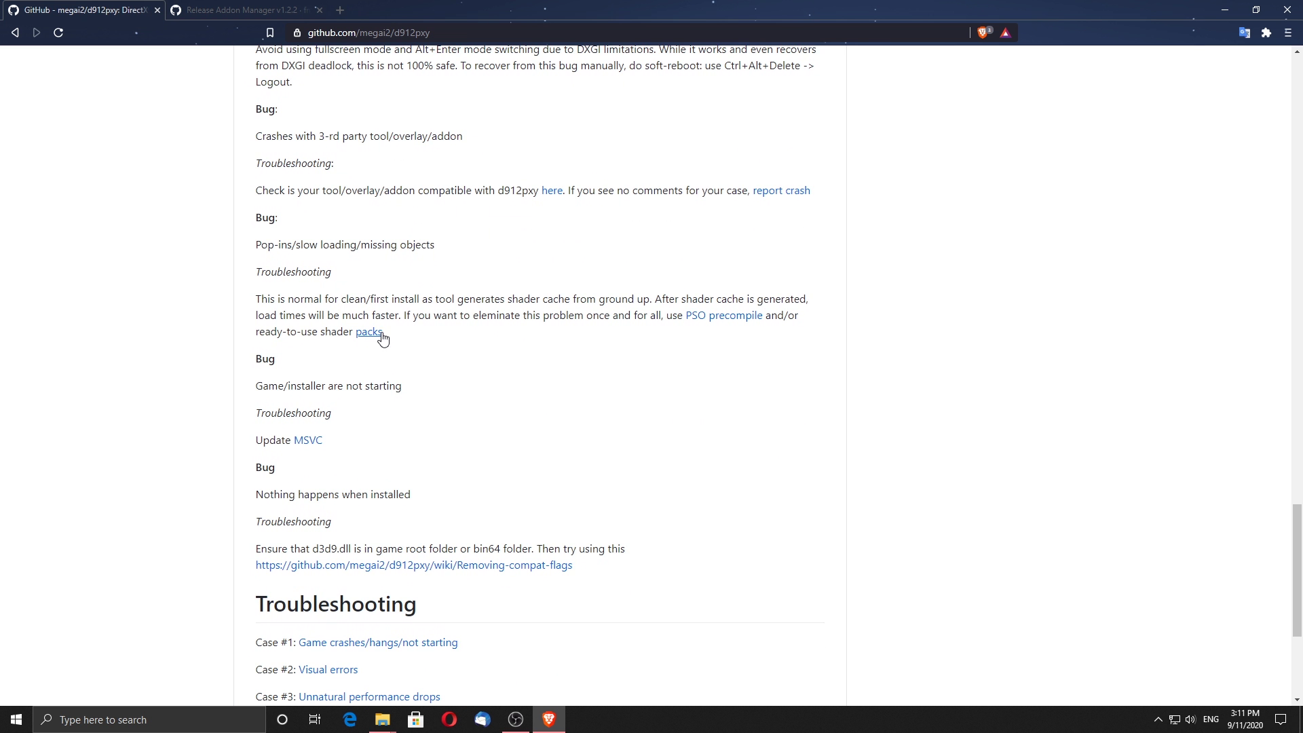
{"action": "scroll", "coordinate": [460, 385], "scroll_direction": "down", "scroll_amount": 1}
{"action": "scroll", "coordinate": [427, 478], "scroll_direction": "down", "scroll_amount": 1}
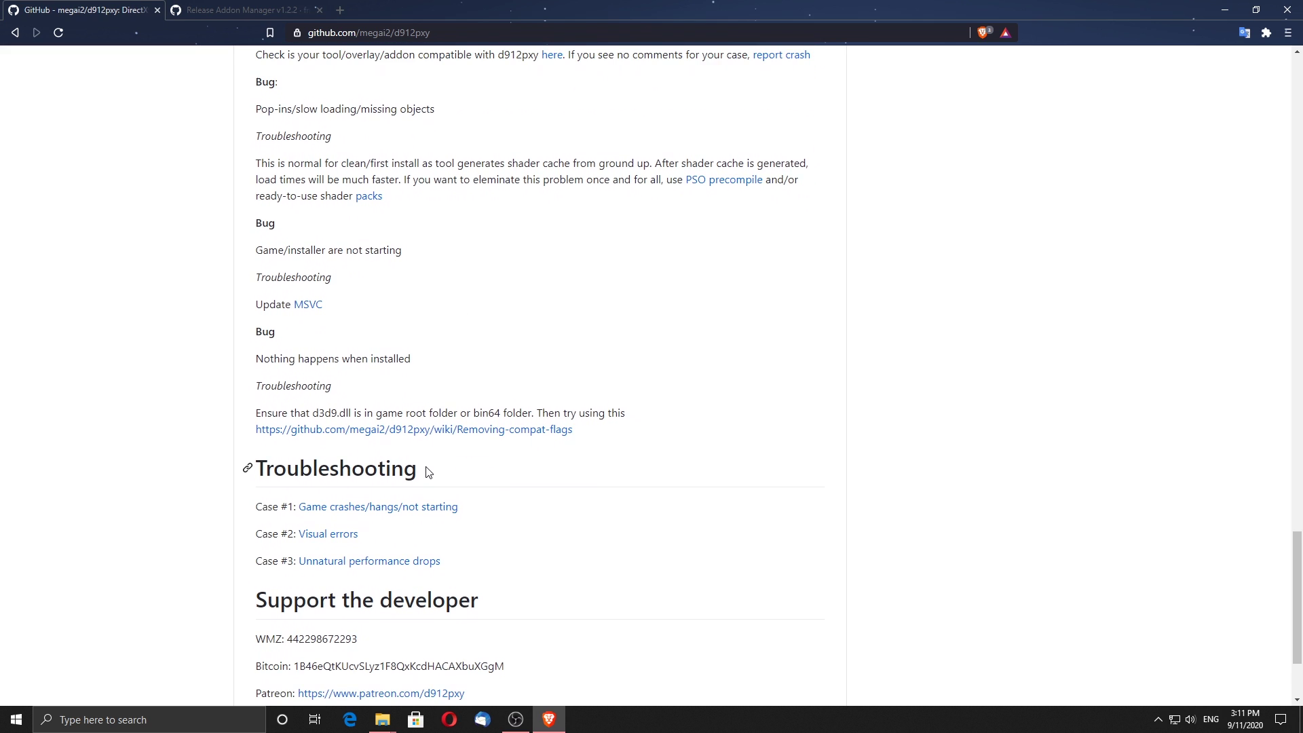
{"action": "scroll", "coordinate": [369, 524], "scroll_direction": "down", "scroll_amount": 2}
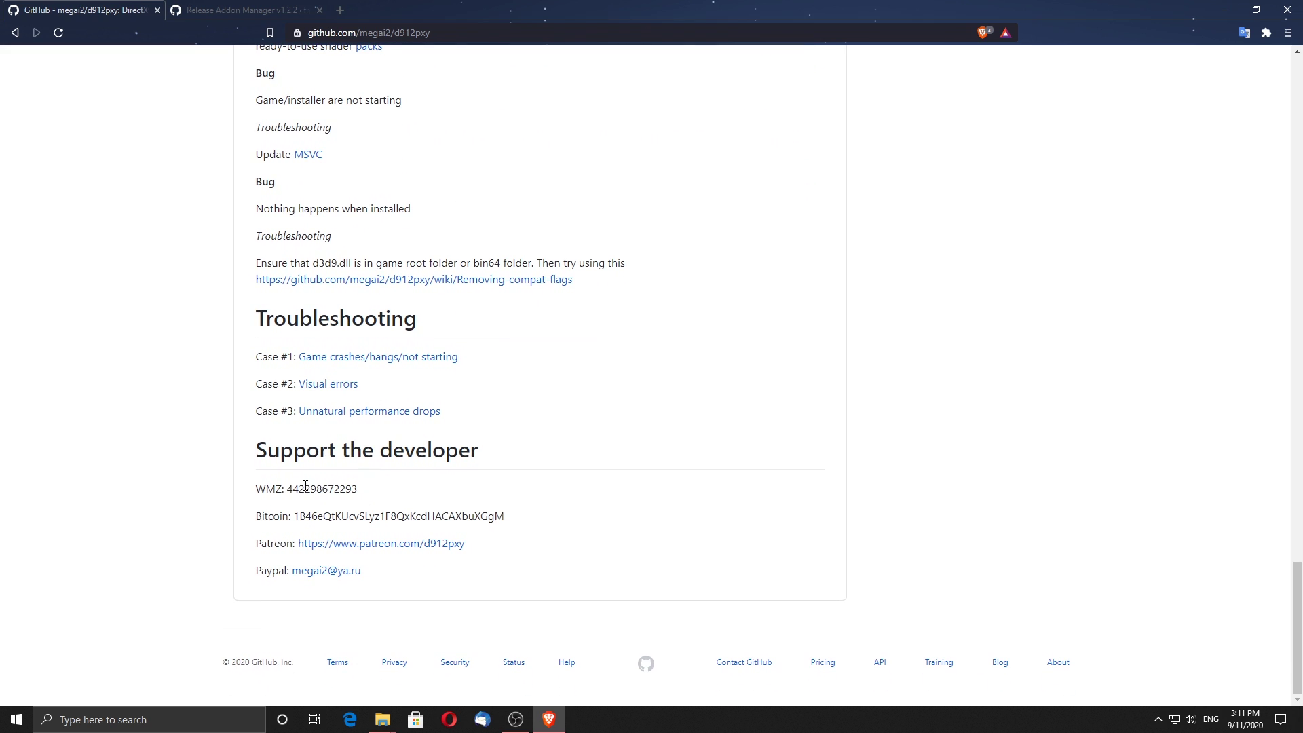
{"action": "left_click_drag", "start_coordinate": [526, 451], "coordinate": [608, 571]}
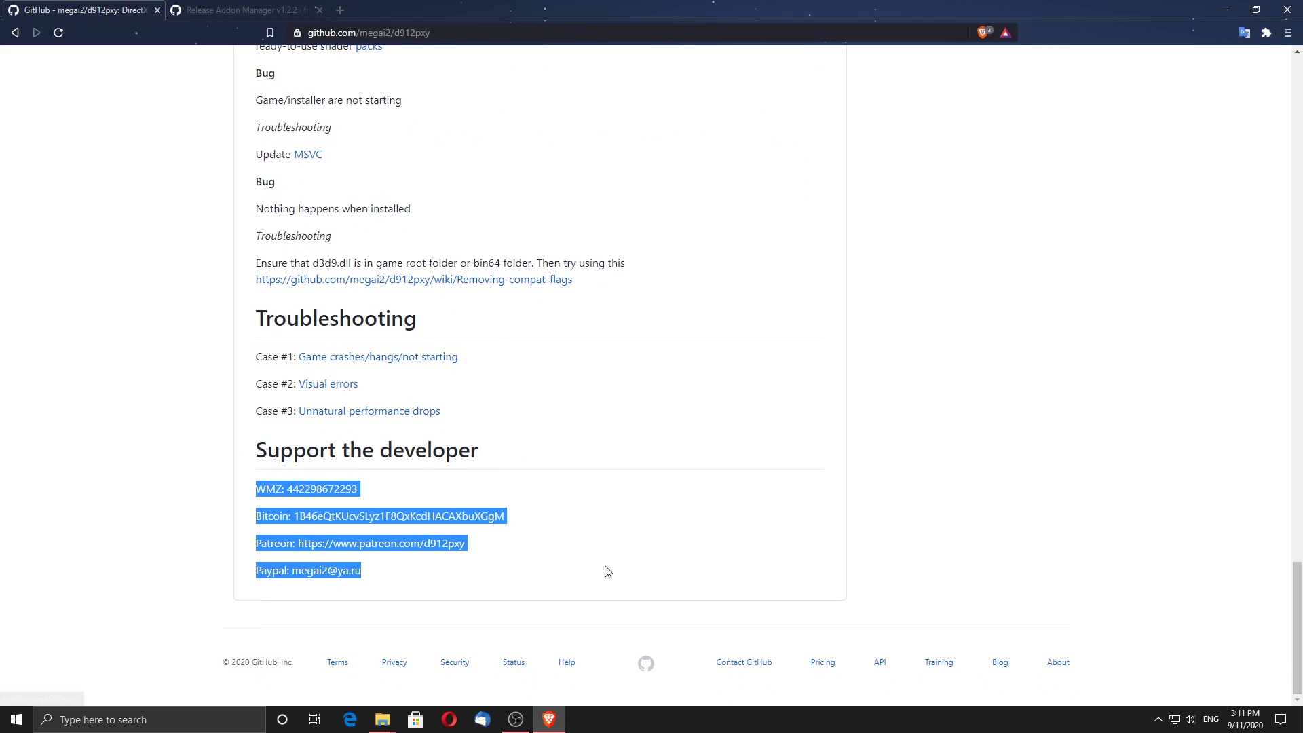
{"action": "left_click", "coordinate": [638, 543]}
{"action": "scroll", "coordinate": [679, 540], "scroll_direction": "up", "scroll_amount": 12}
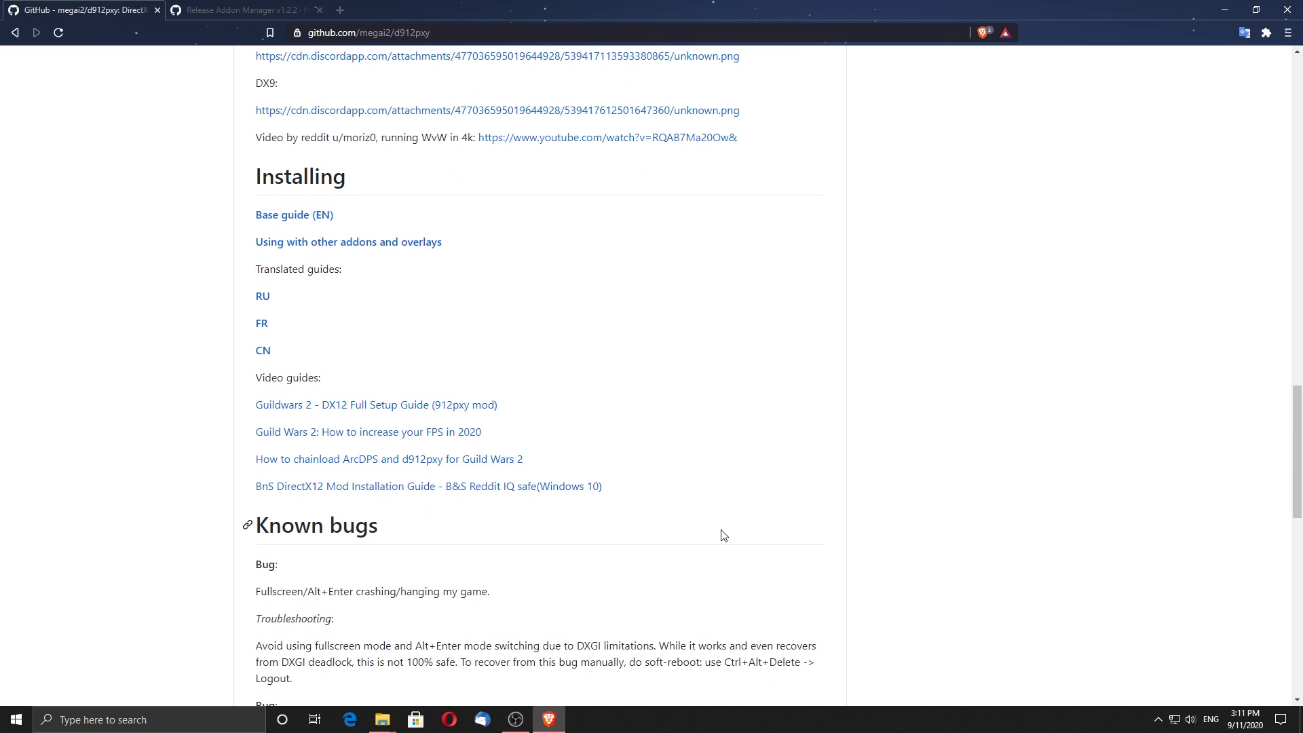
{"action": "scroll", "coordinate": [723, 536], "scroll_direction": "up", "scroll_amount": 8}
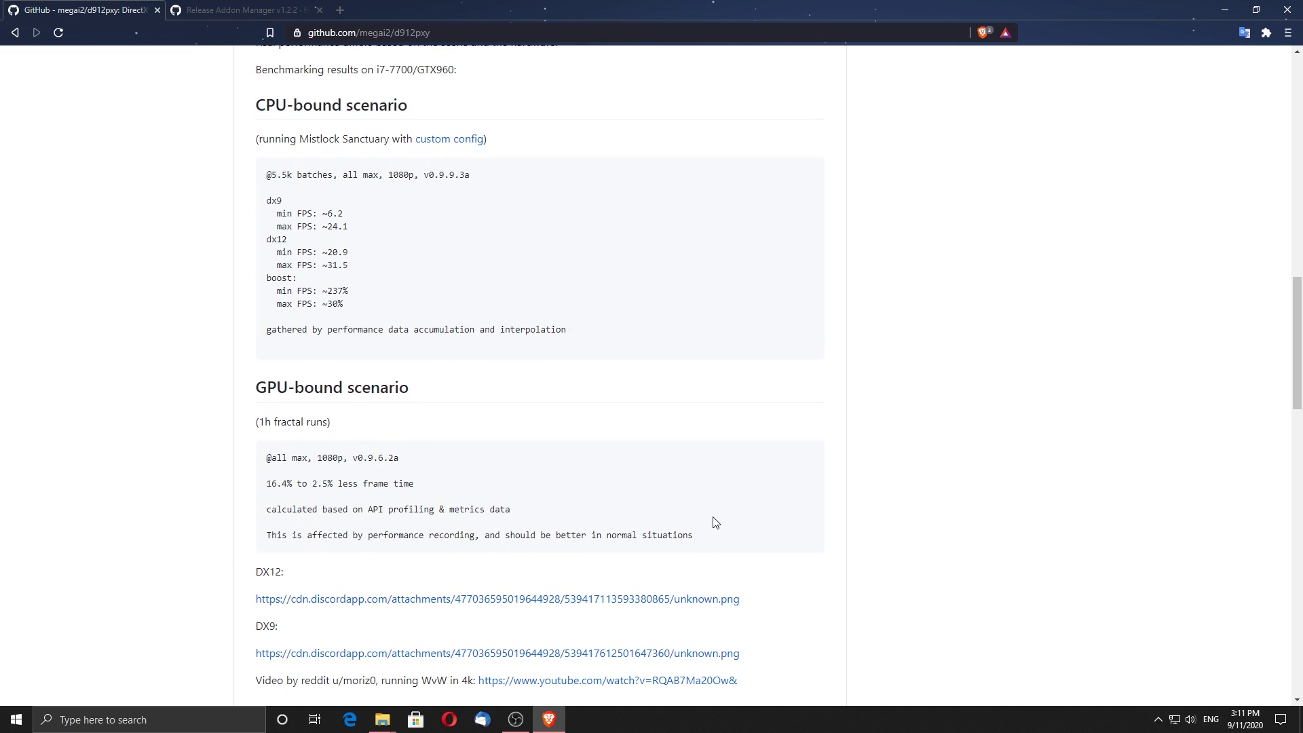
{"action": "scroll", "coordinate": [714, 522], "scroll_direction": "up", "scroll_amount": 8}
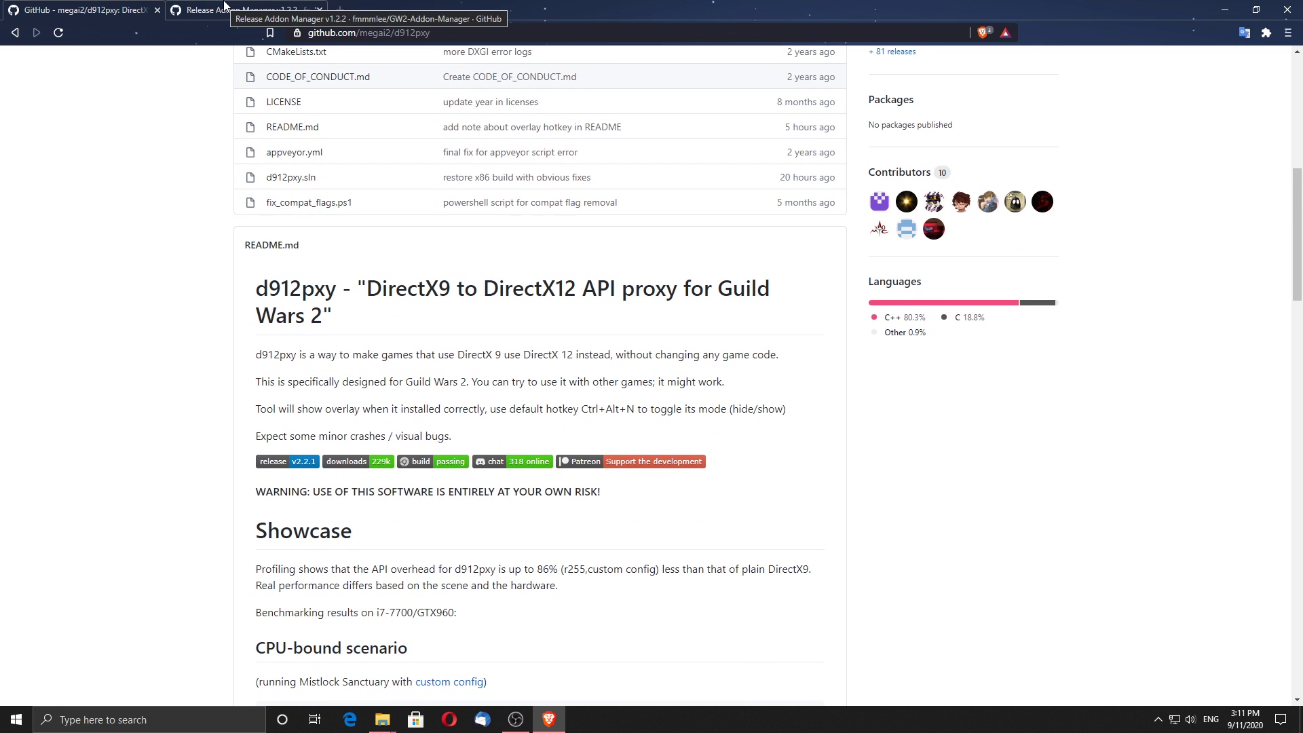
Download GW2-UOAOM-v1.2.2.zip from the Addon Manager v1.2.2 release page into the Downloads Brave Browser folder.
{"action": "left_click", "coordinate": [226, 8]}
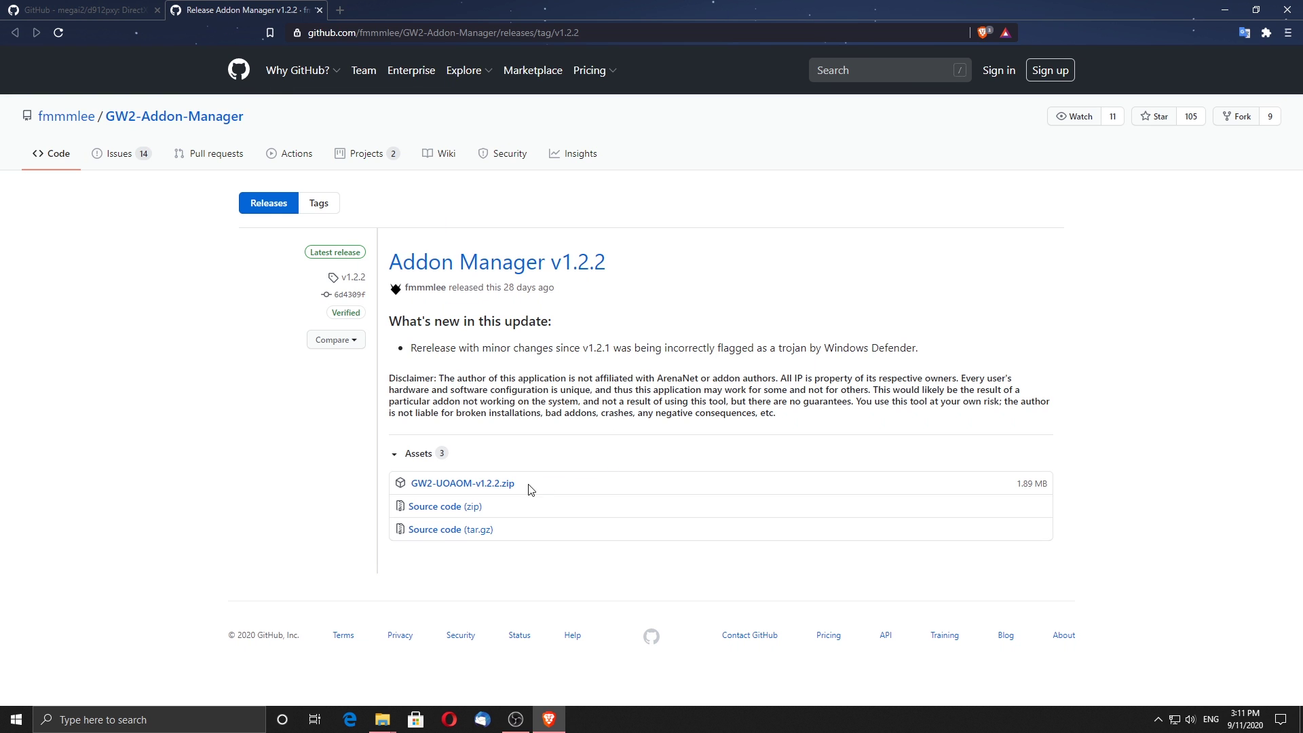
{"action": "left_click", "coordinate": [501, 484]}
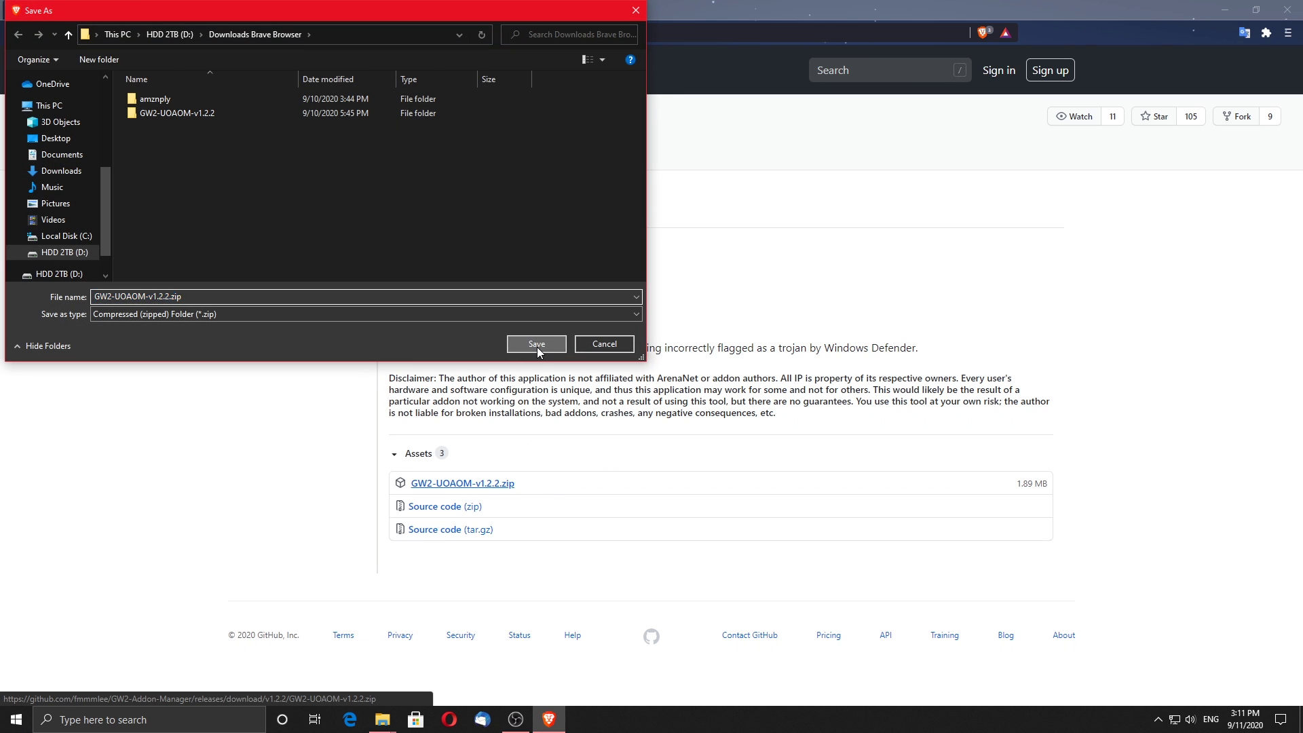
{"action": "left_click", "coordinate": [536, 344]}
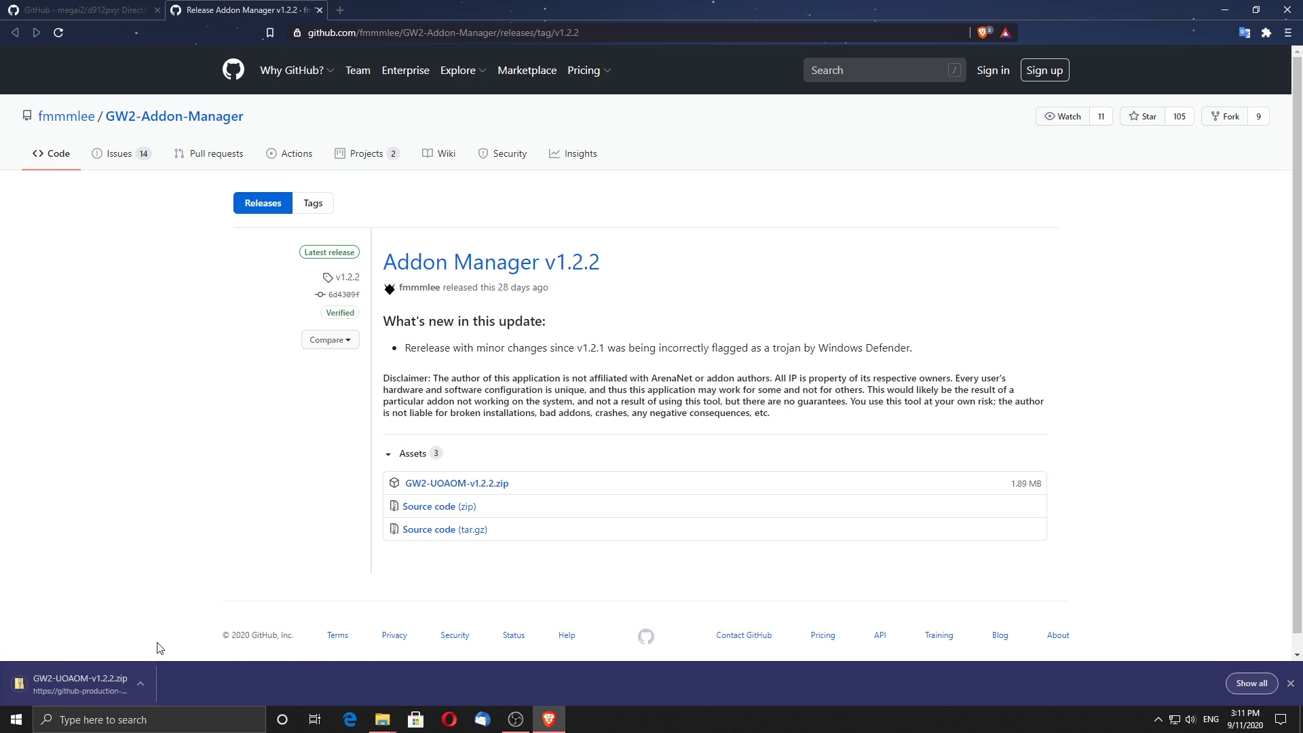
Show the downloaded GW2-UOAOM-v1.2.2.zip in its folder and view the options for extracting it.
{"action": "left_click", "coordinate": [145, 681]}
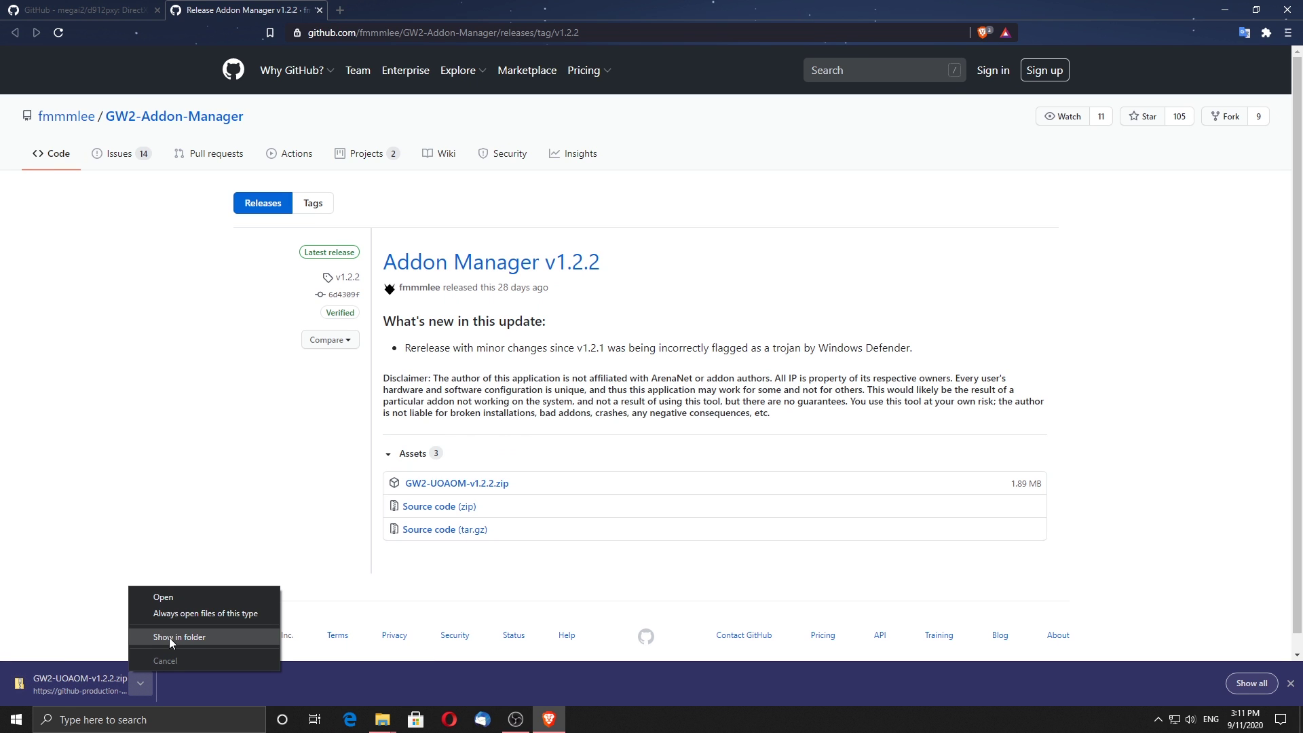
{"action": "left_click", "coordinate": [169, 638]}
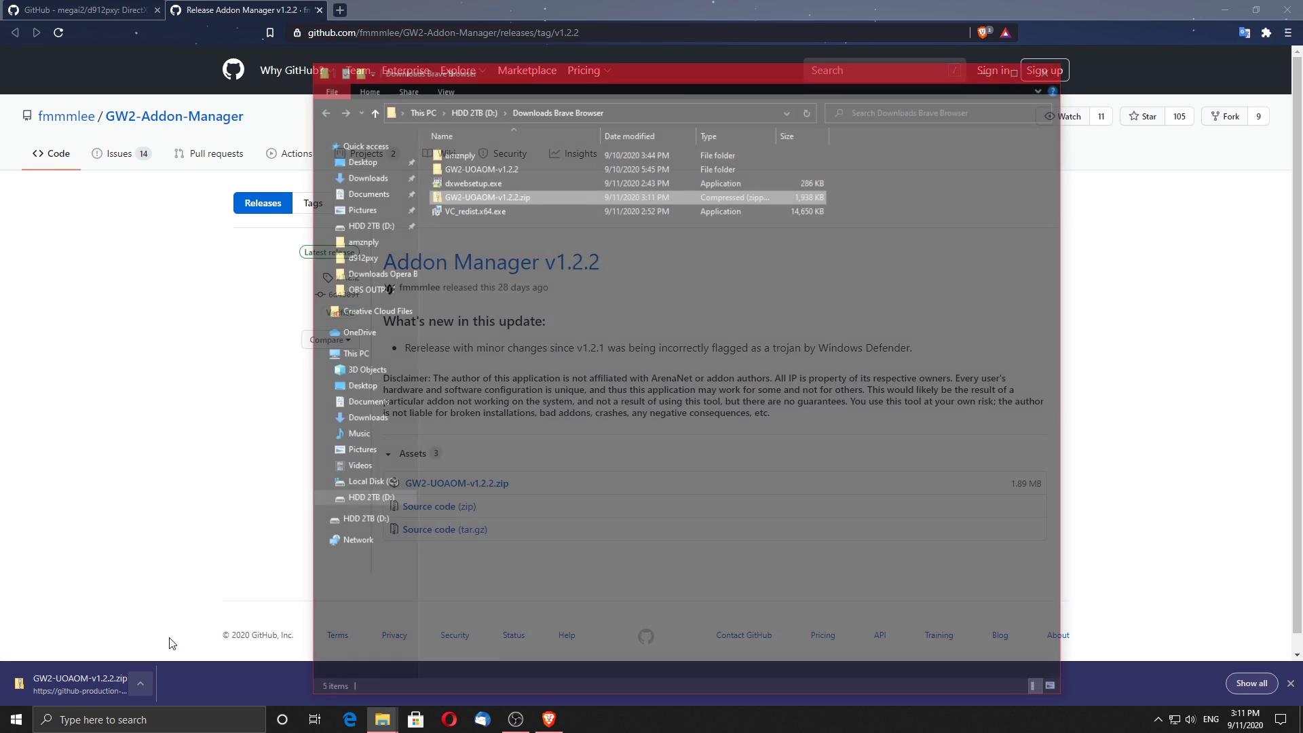
{"action": "right_click", "coordinate": [480, 194]}
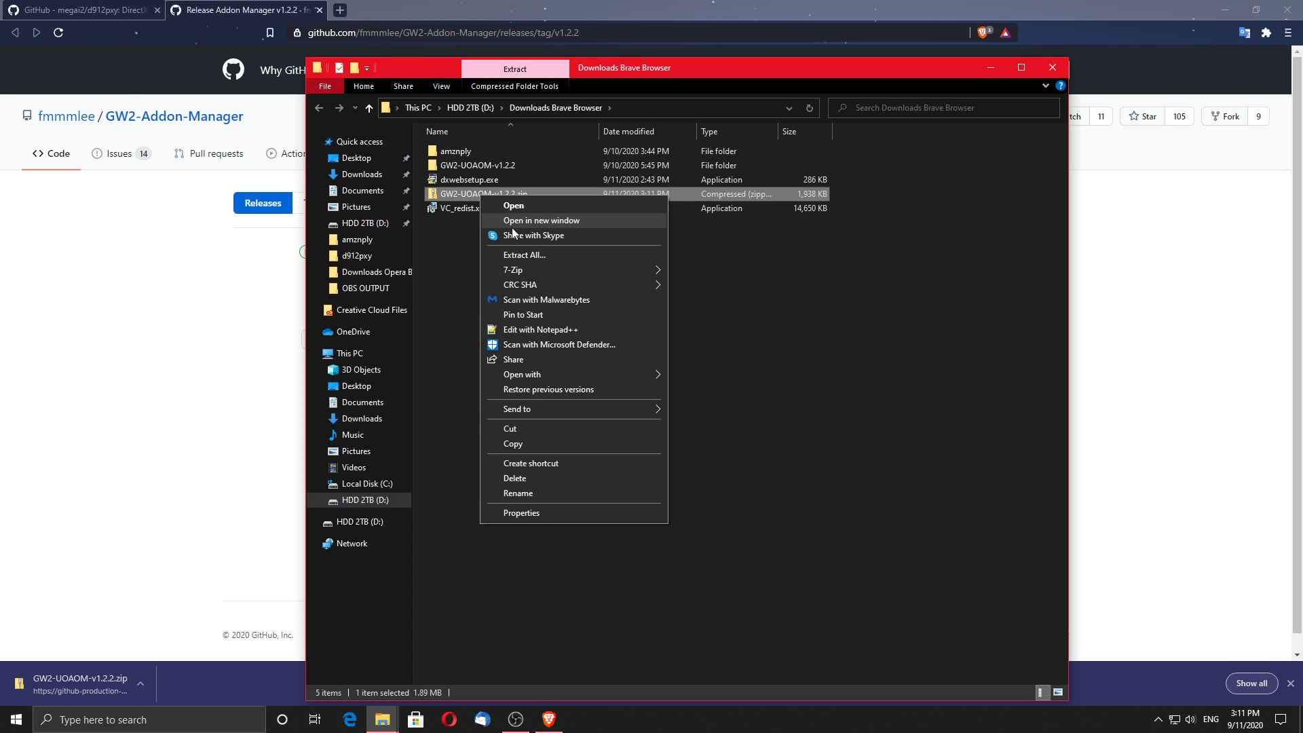
{"action": "left_click", "coordinate": [460, 298]}
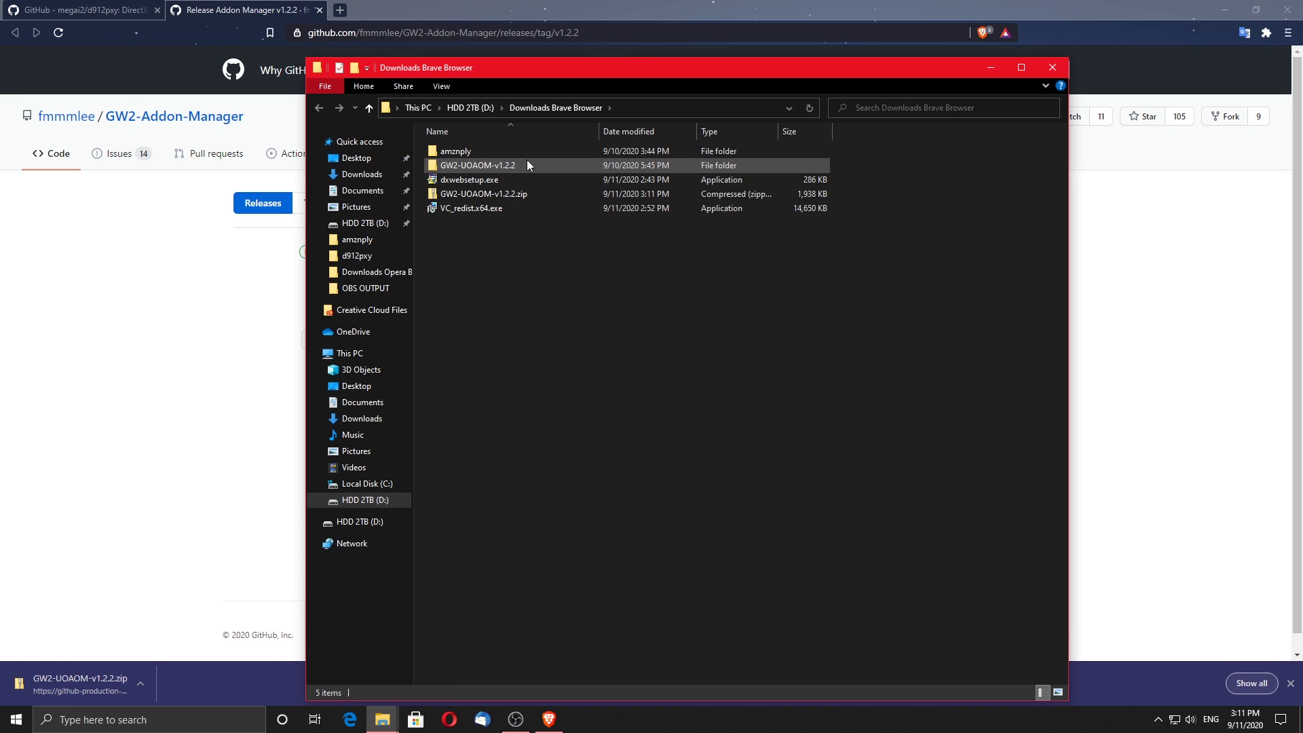
Open the extracted GW2-UOAOM-v1.2.2 folder and run GW2 Addon Manager.exe.
{"action": "double_click", "coordinate": [488, 165]}
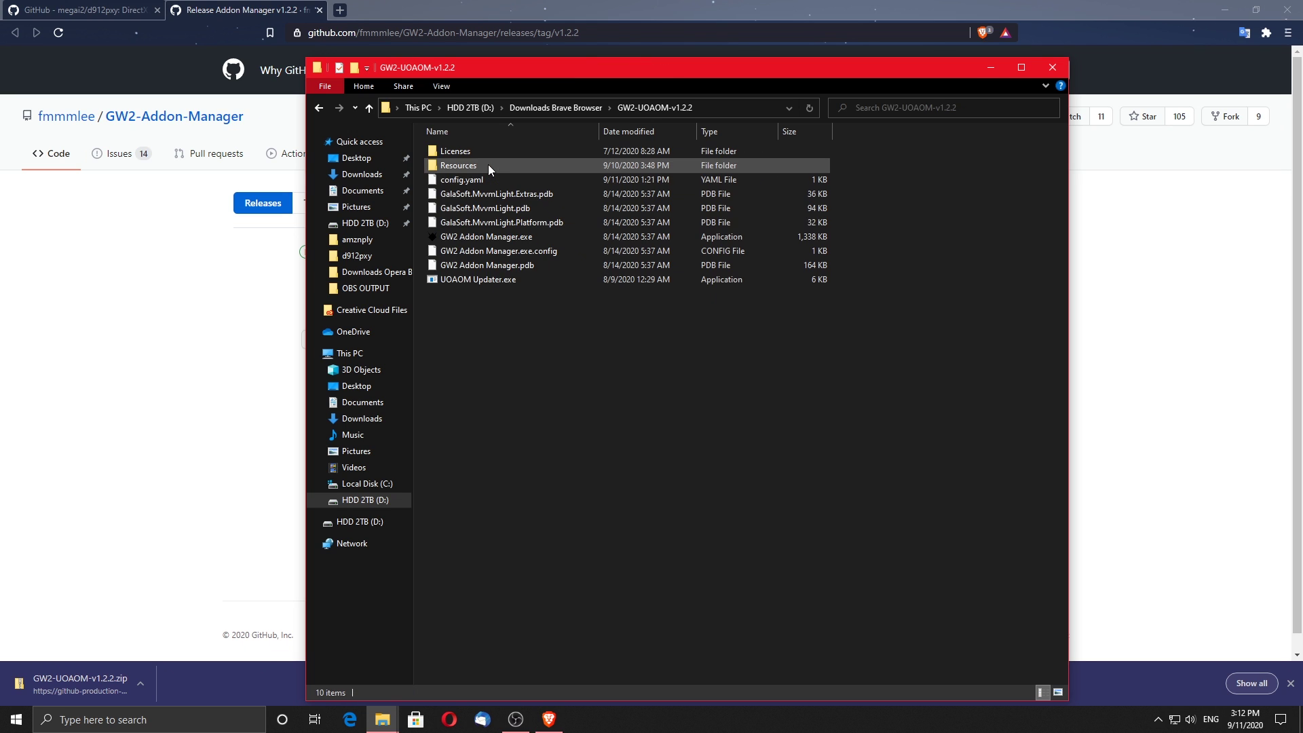
{"action": "left_click", "coordinate": [507, 242]}
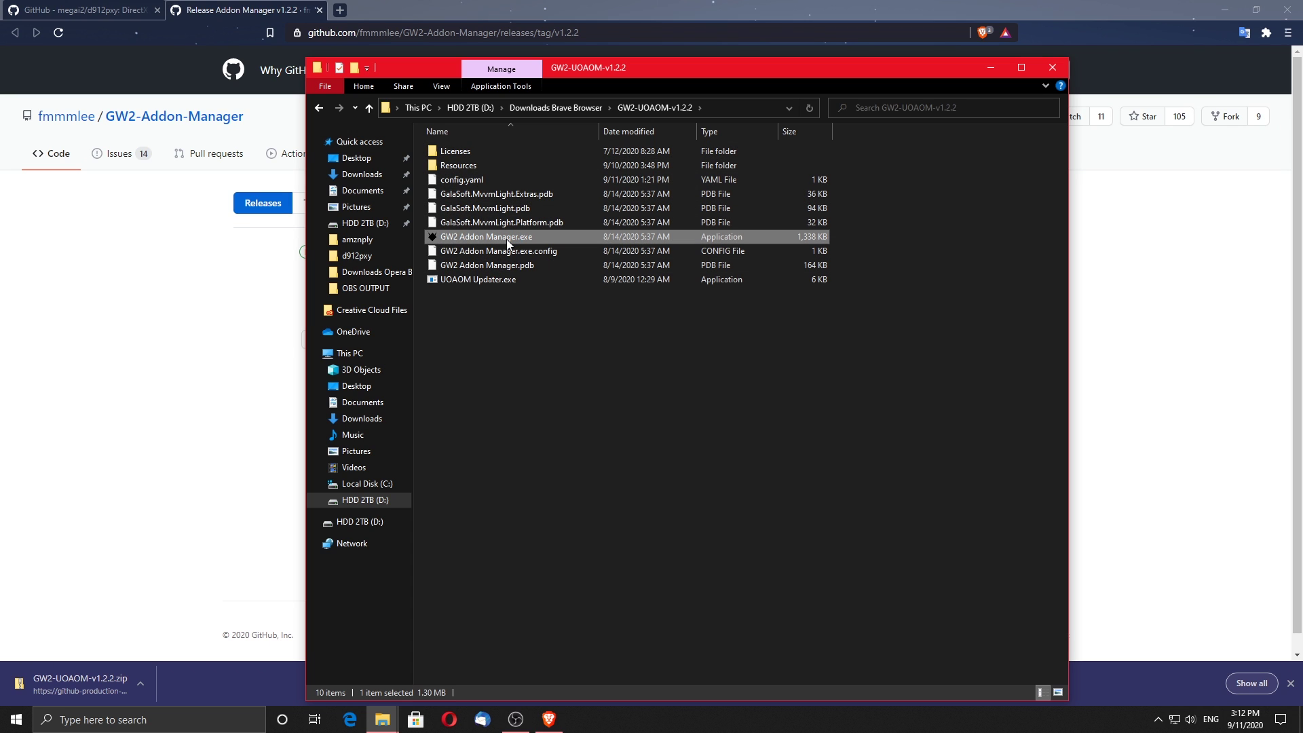
{"action": "double_click", "coordinate": [508, 243]}
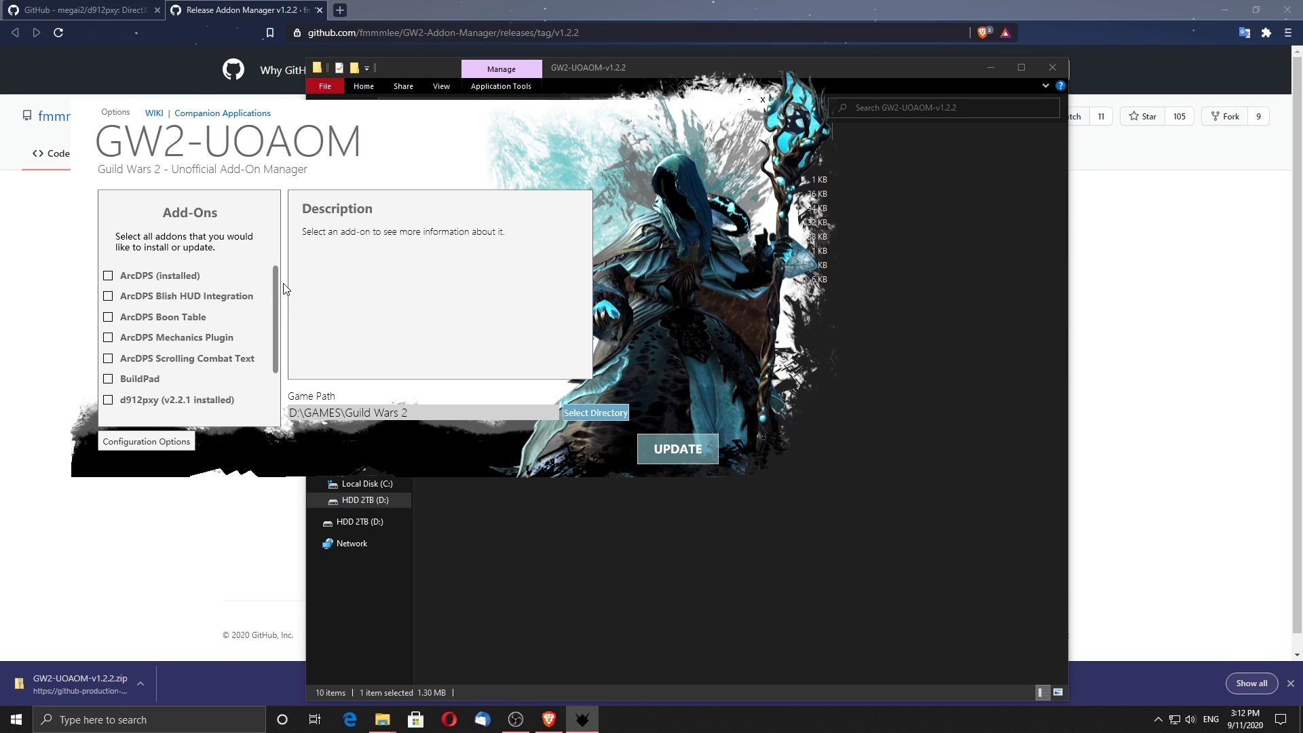
Review the add-on list, revert Guild Wars 2 to a clean install and confirm the removal of all add-ons.
{"action": "scroll", "coordinate": [277, 332], "scroll_direction": "down", "scroll_amount": 2}
{"action": "scroll", "coordinate": [275, 353], "scroll_direction": "up", "scroll_amount": 2}
{"action": "scroll", "coordinate": [151, 321], "scroll_direction": "down", "scroll_amount": 2}
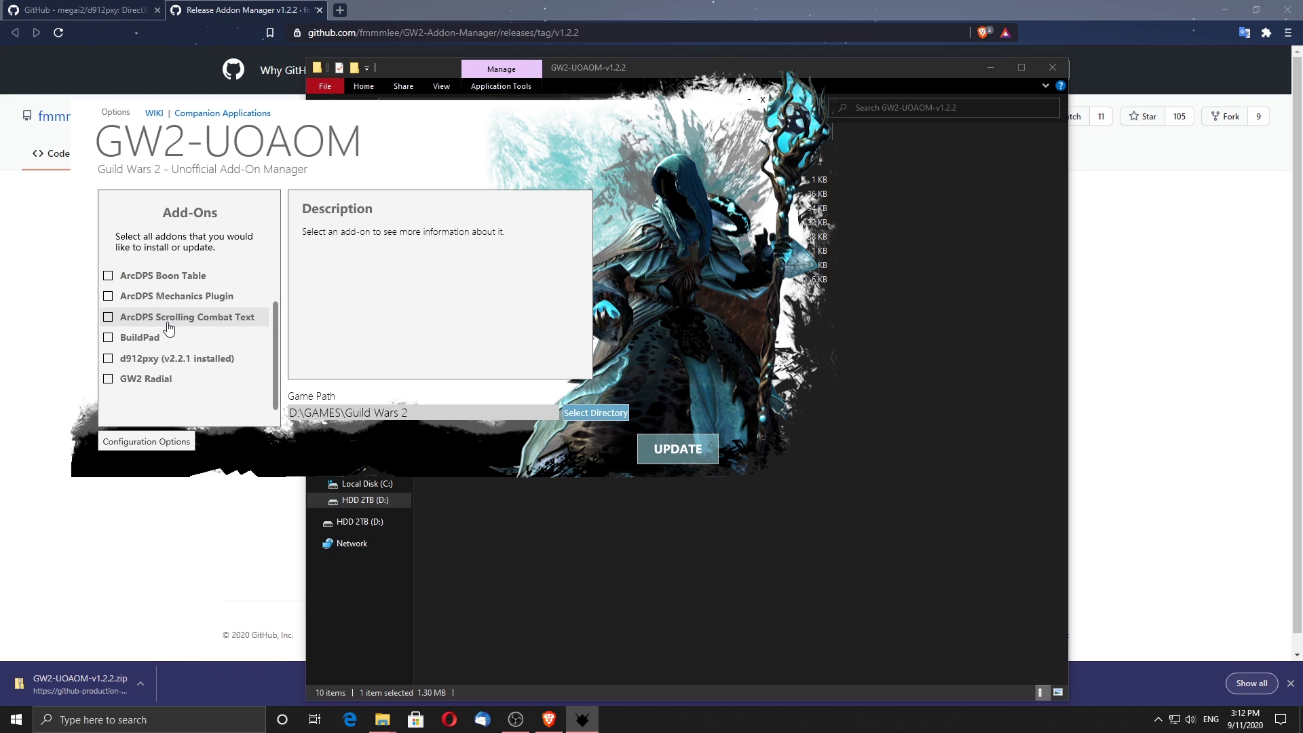
{"action": "scroll", "coordinate": [144, 340], "scroll_direction": "up", "scroll_amount": 2}
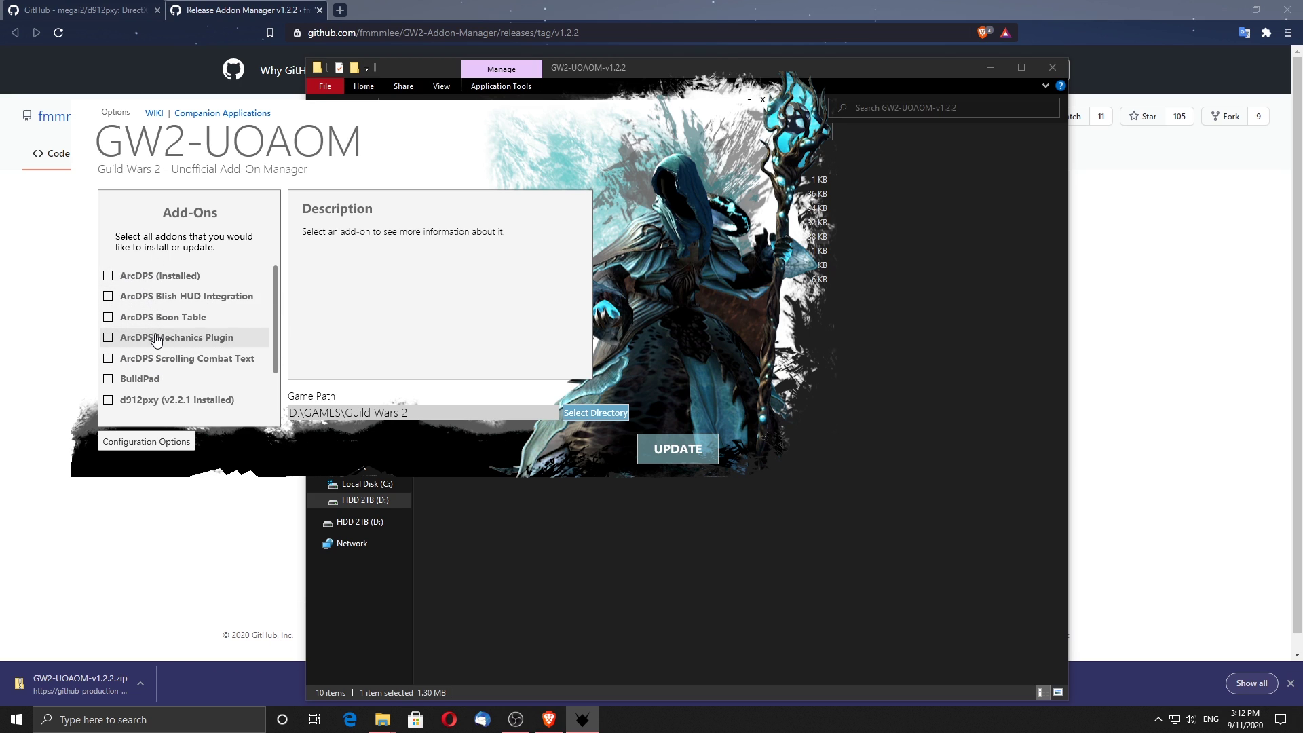
{"action": "scroll", "coordinate": [145, 342], "scroll_direction": "down", "scroll_amount": 2}
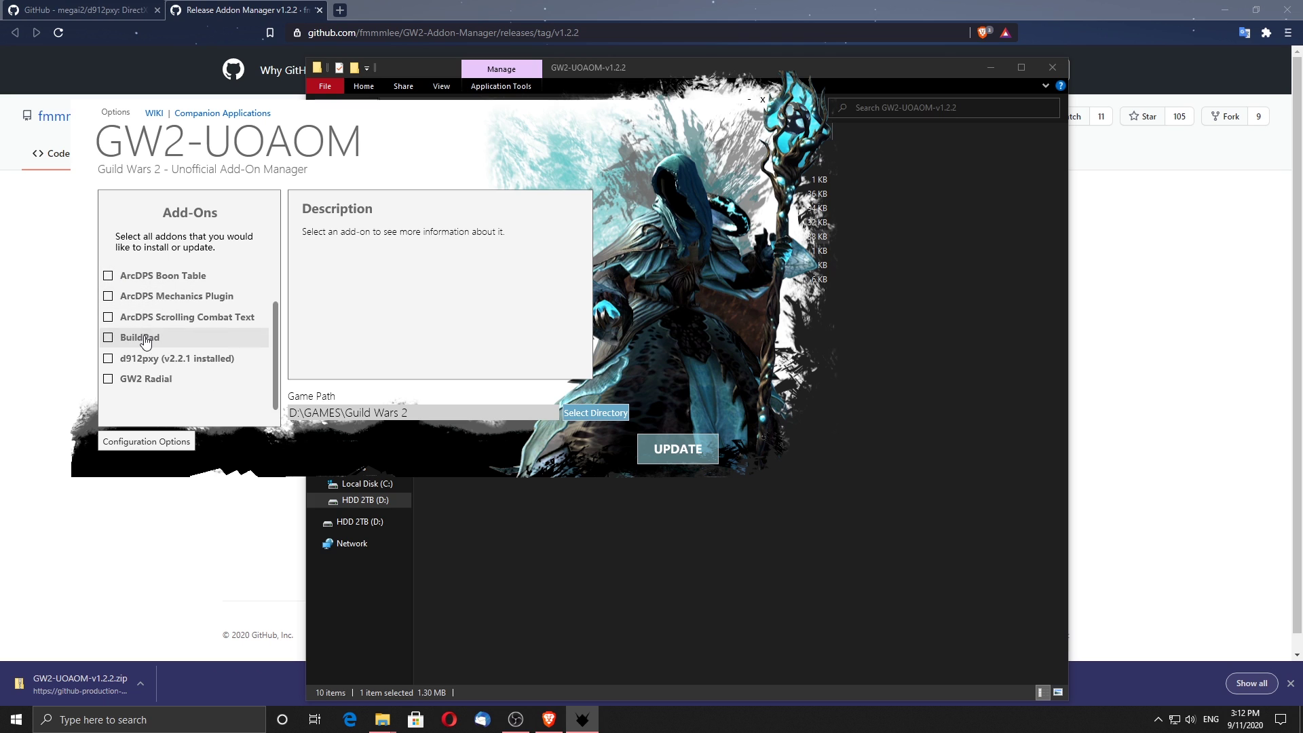
{"action": "left_click", "coordinate": [146, 441]}
{"action": "left_click", "coordinate": [165, 538]}
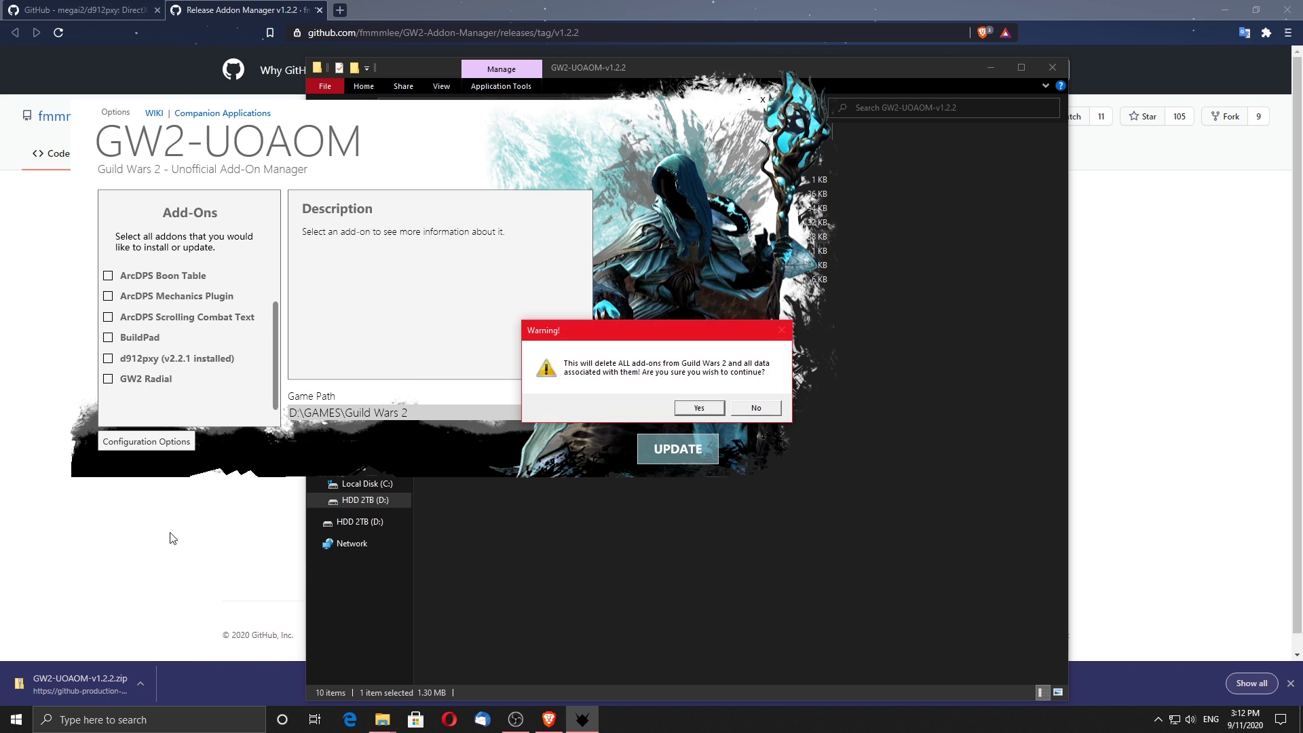
{"action": "left_click", "coordinate": [687, 407]}
{"action": "left_click", "coordinate": [700, 408]}
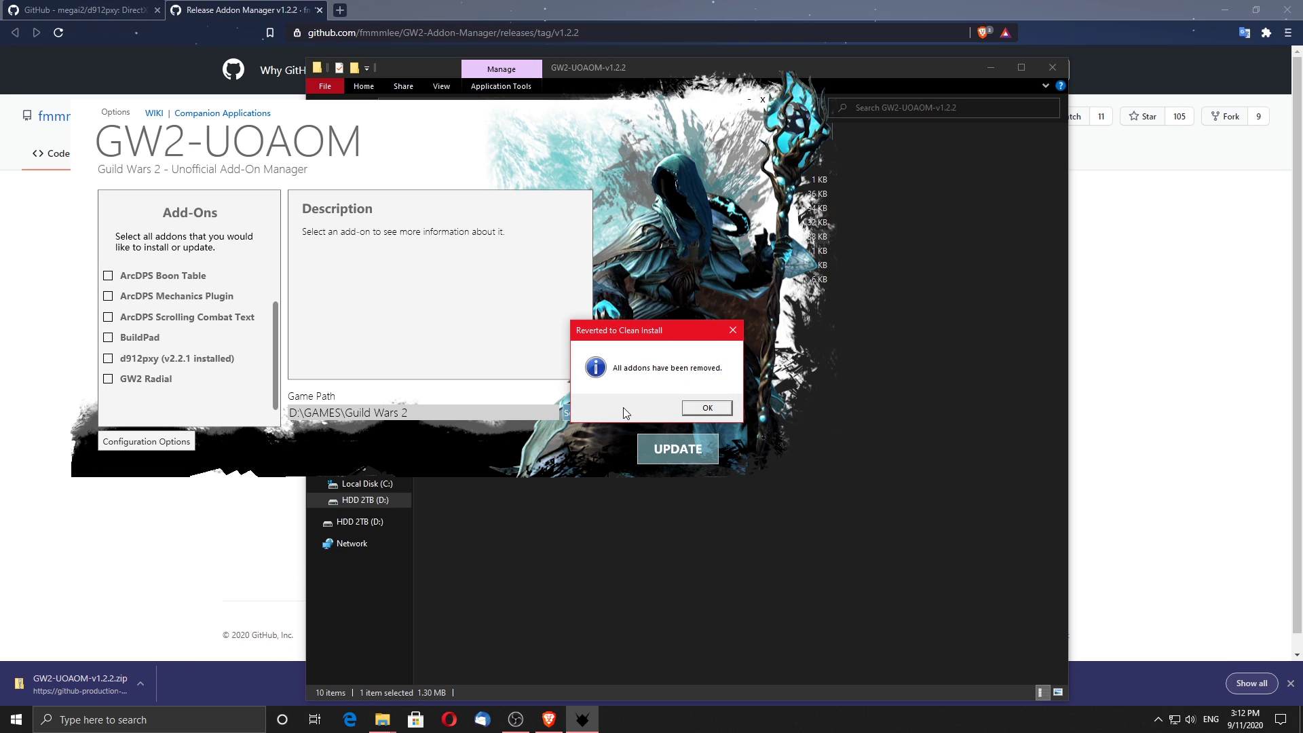
{"action": "left_click", "coordinate": [706, 405]}
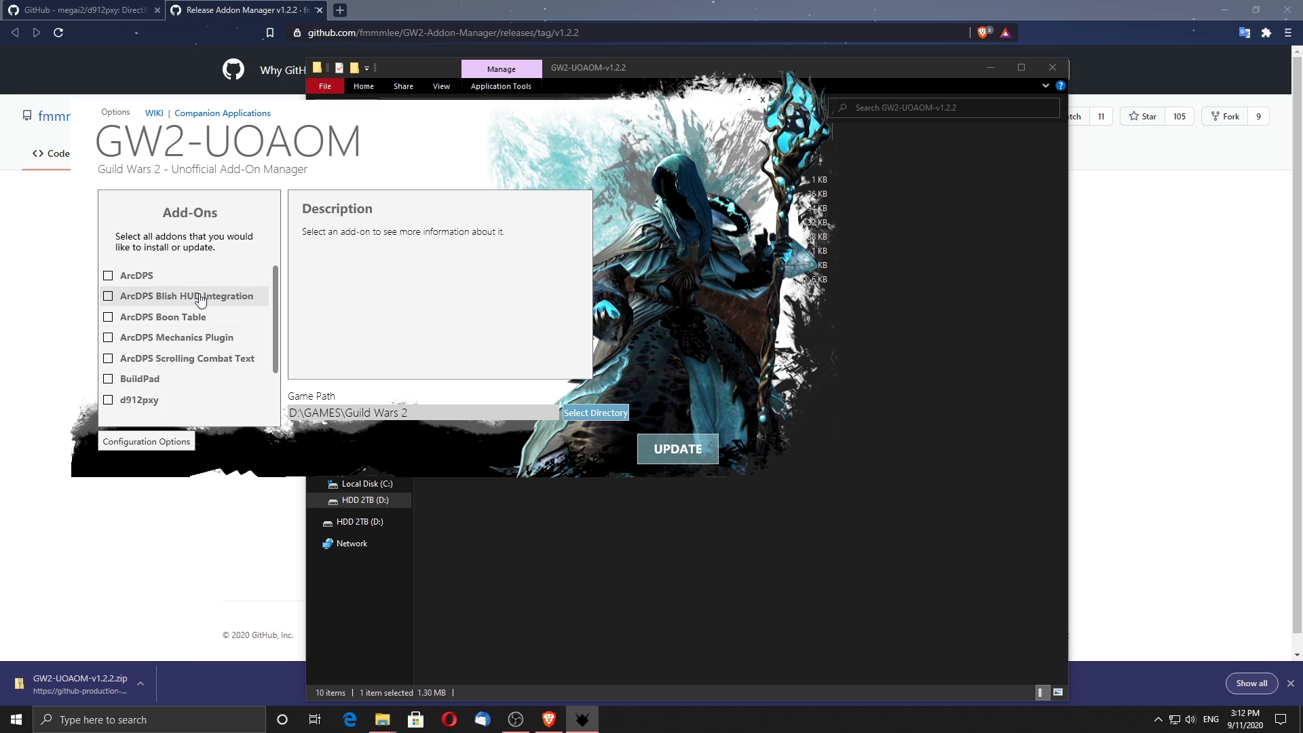
Read the ArcDPS and d912pxy descriptions and mark both add-ons for installation.
{"action": "left_click", "coordinate": [141, 277]}
{"action": "scroll", "coordinate": [175, 353], "scroll_direction": "down", "scroll_amount": 1}
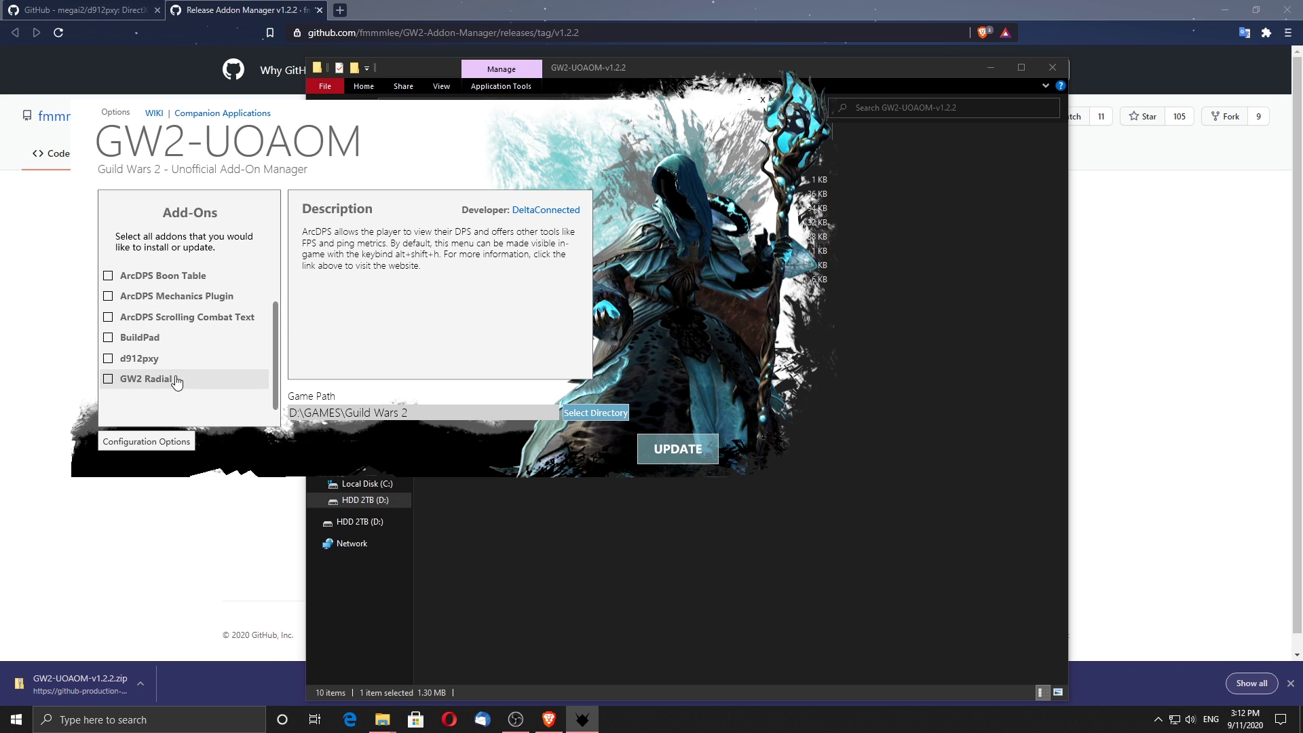
{"action": "left_click", "coordinate": [183, 360]}
{"action": "scroll", "coordinate": [183, 361], "scroll_direction": "up", "scroll_amount": 1}
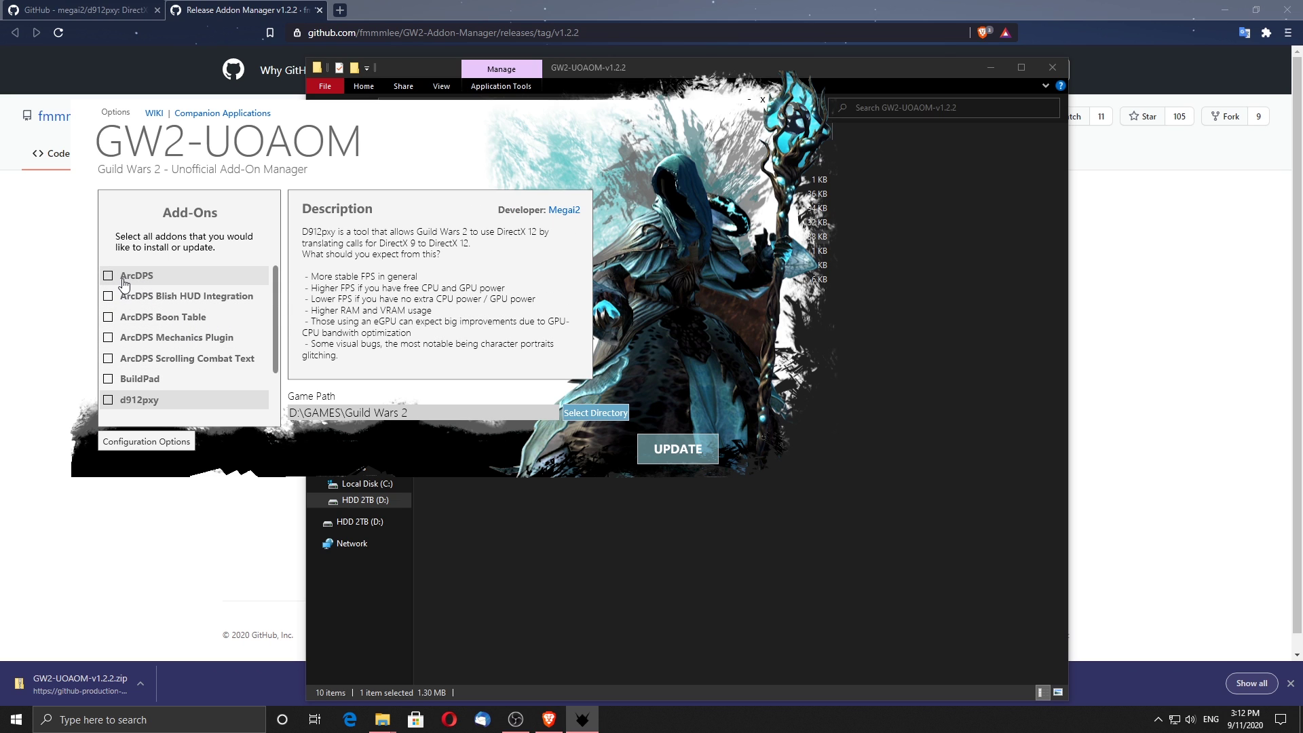
{"action": "scroll", "coordinate": [142, 319], "scroll_direction": "down", "scroll_amount": 1}
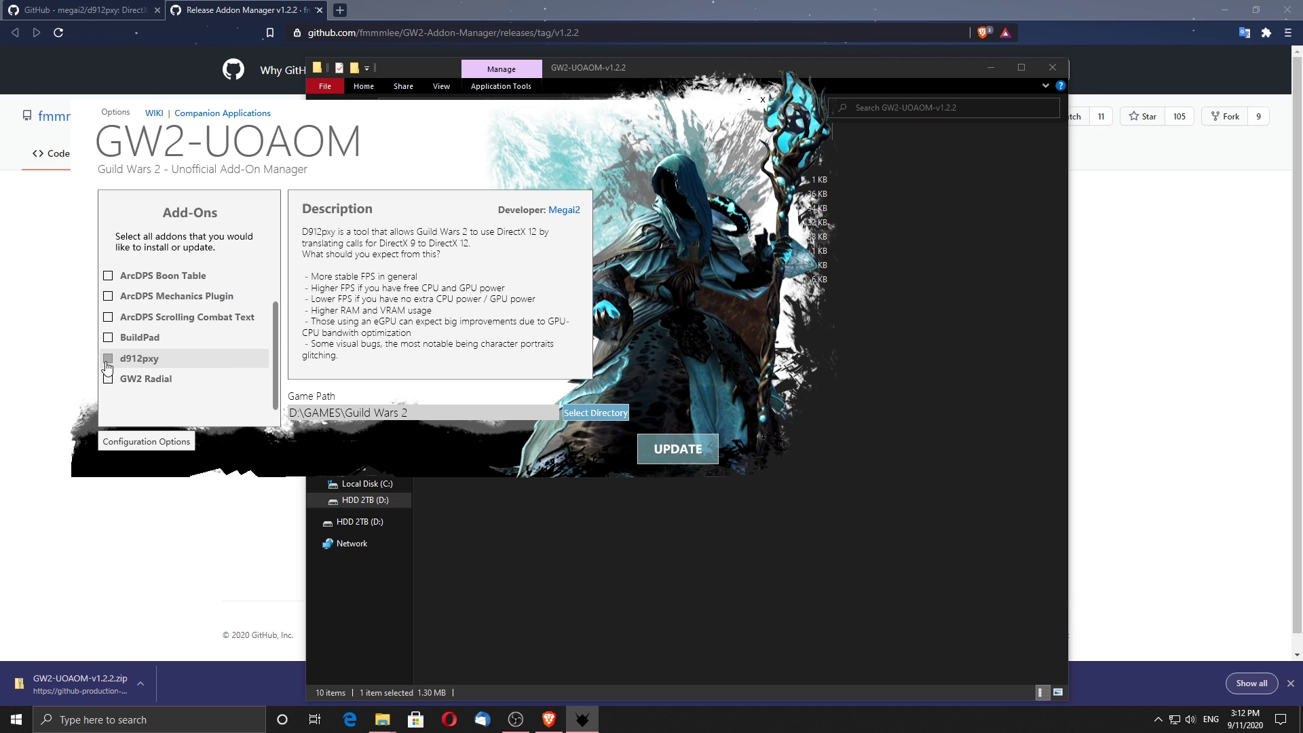
{"action": "scroll", "coordinate": [136, 333], "scroll_direction": "up", "scroll_amount": 1}
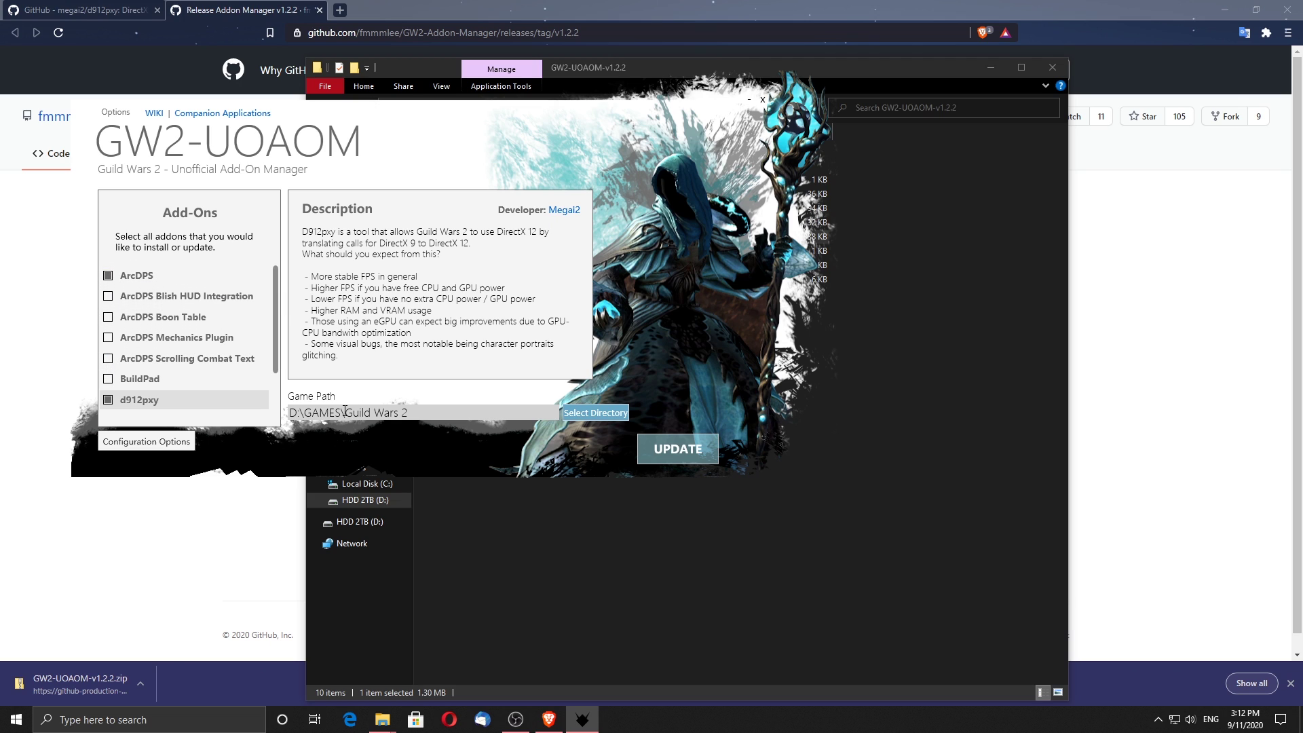
Clear the desktop of the open folder windows and the browser, and move the add-on manager to the middle of the screen.
{"action": "left_click", "coordinate": [585, 414]}
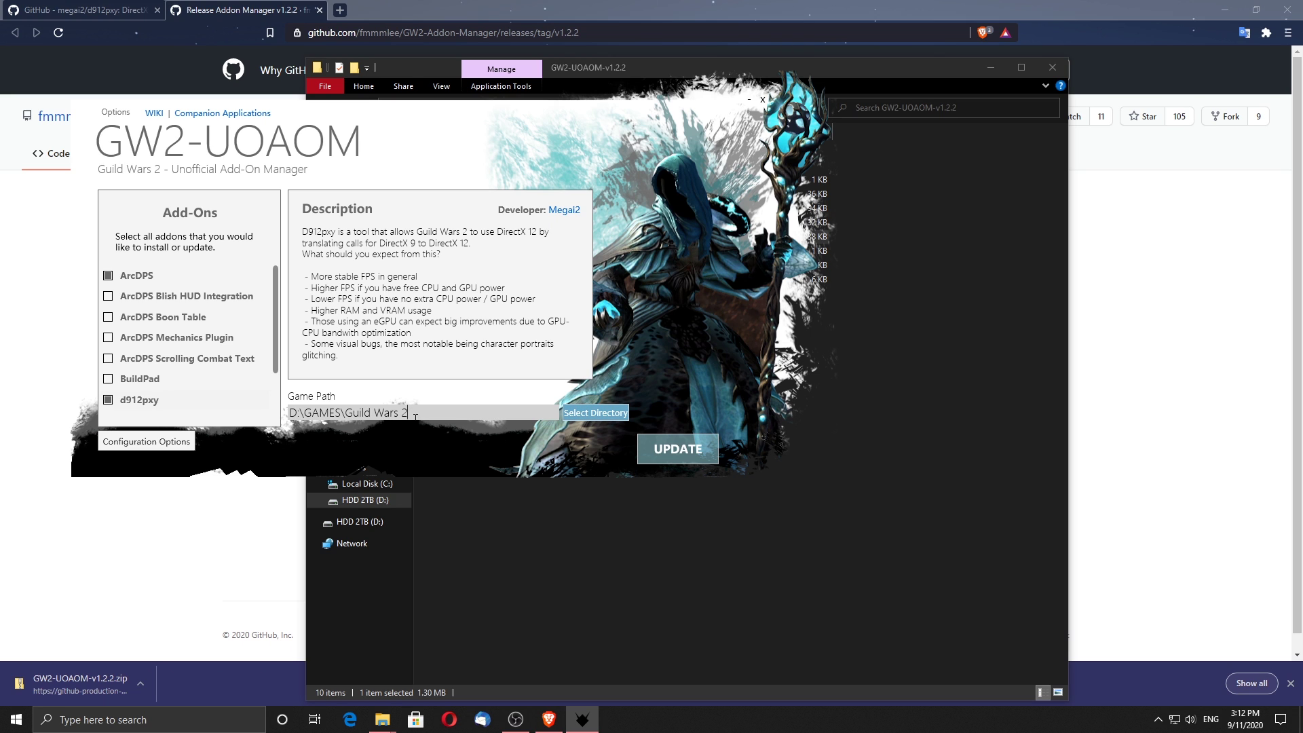
{"action": "left_click", "coordinate": [1052, 69]}
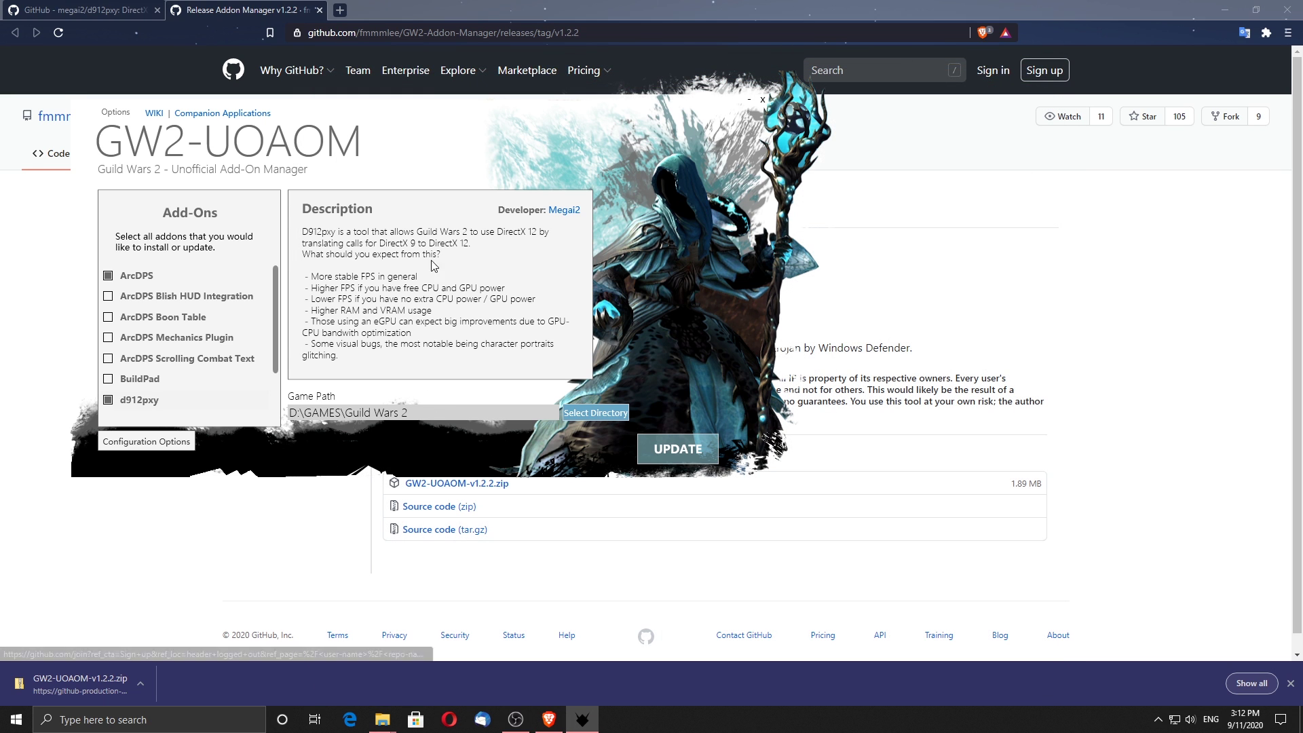
{"action": "left_click", "coordinate": [1226, 9]}
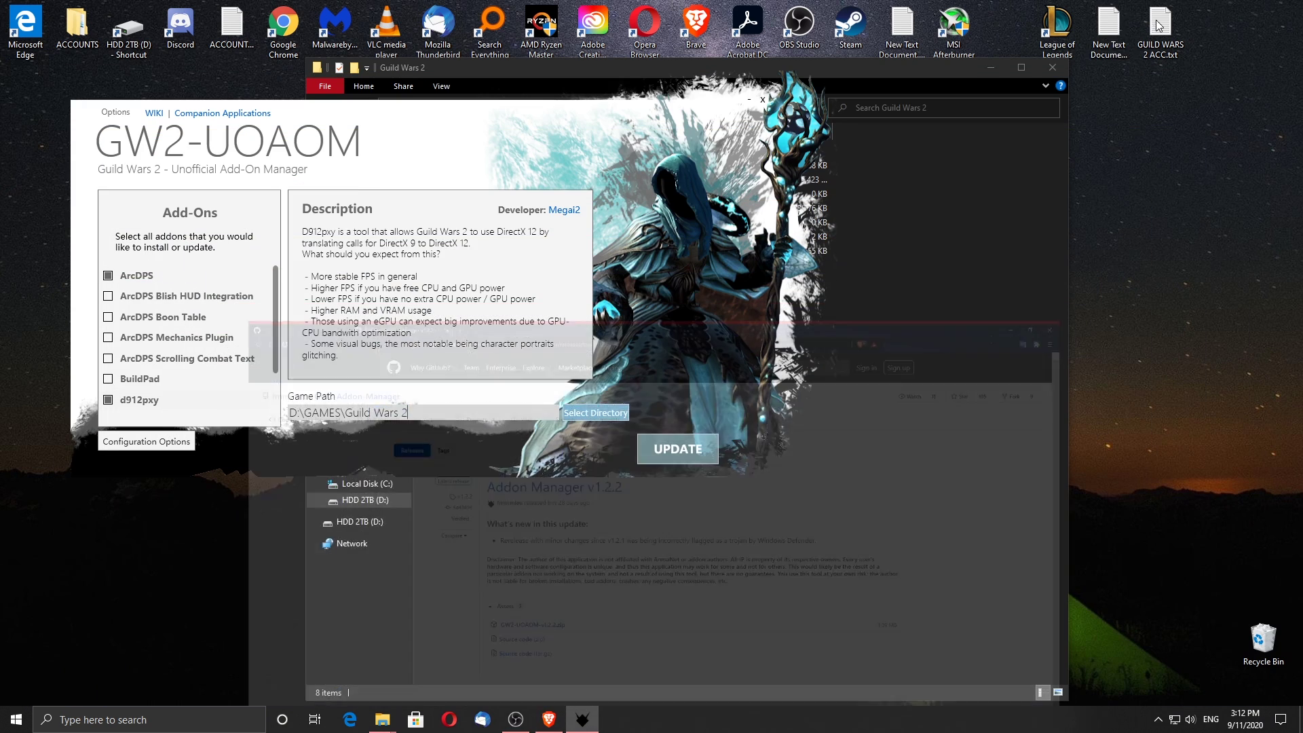
{"action": "left_click", "coordinate": [1053, 69]}
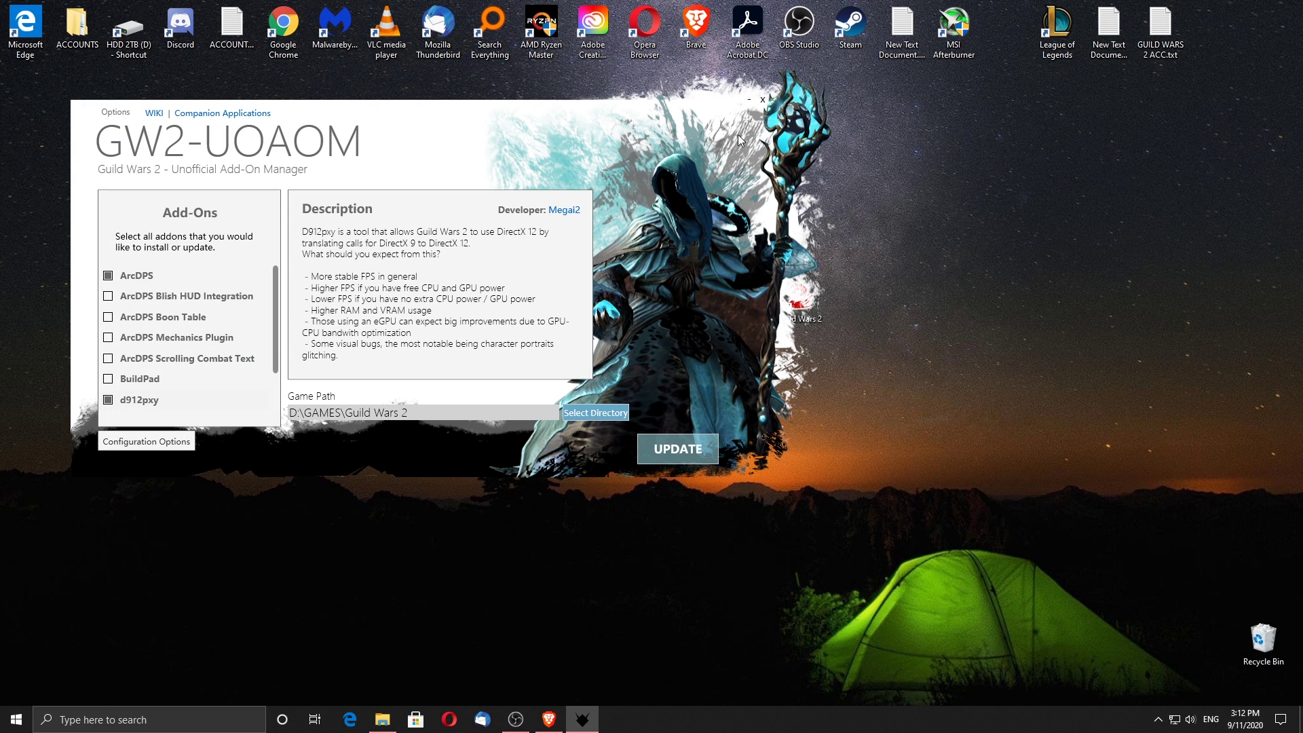
{"action": "left_click_drag", "start_coordinate": [416, 103], "coordinate": [678, 132]}
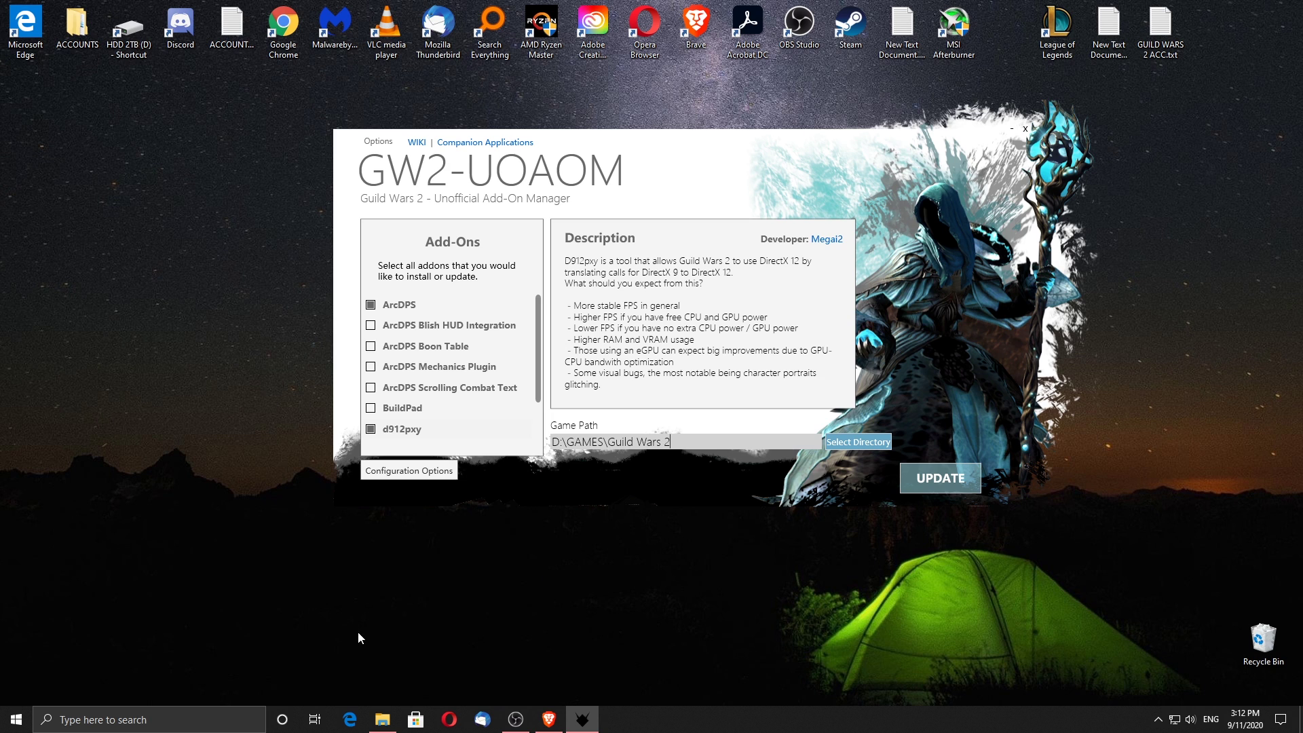
Look up the Guild Wars 2 folder path under GAMES on drive D in File Explorer, then close the folder window.
{"action": "left_click", "coordinate": [383, 720]}
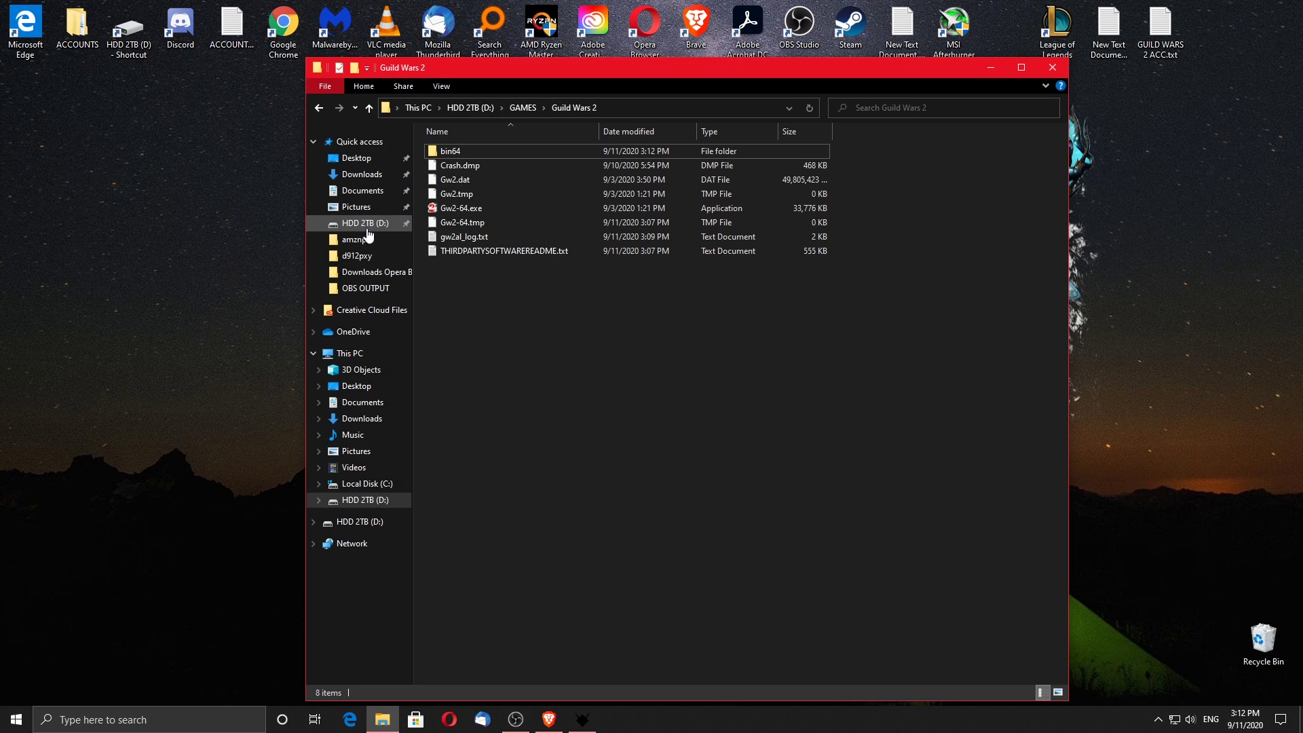
{"action": "left_click", "coordinate": [394, 223]}
{"action": "double_click", "coordinate": [459, 194]}
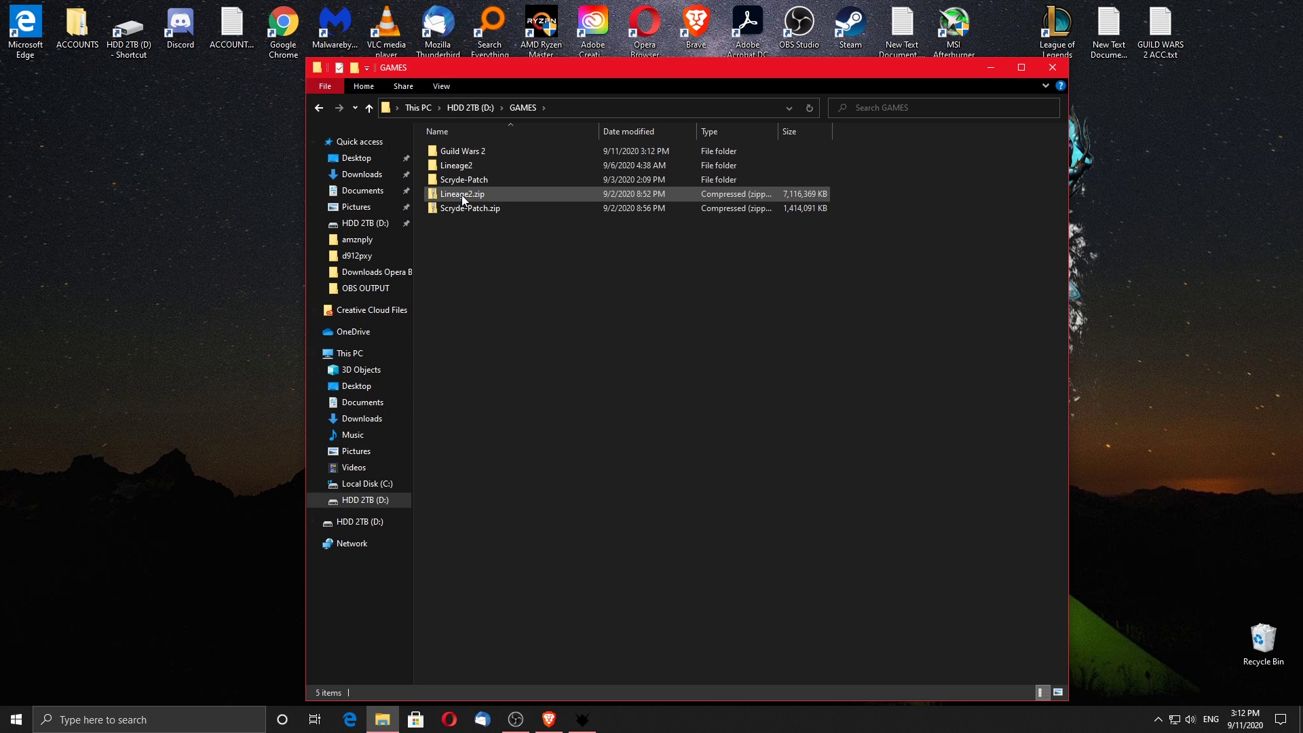
{"action": "left_click", "coordinate": [491, 151]}
{"action": "double_click", "coordinate": [491, 151]}
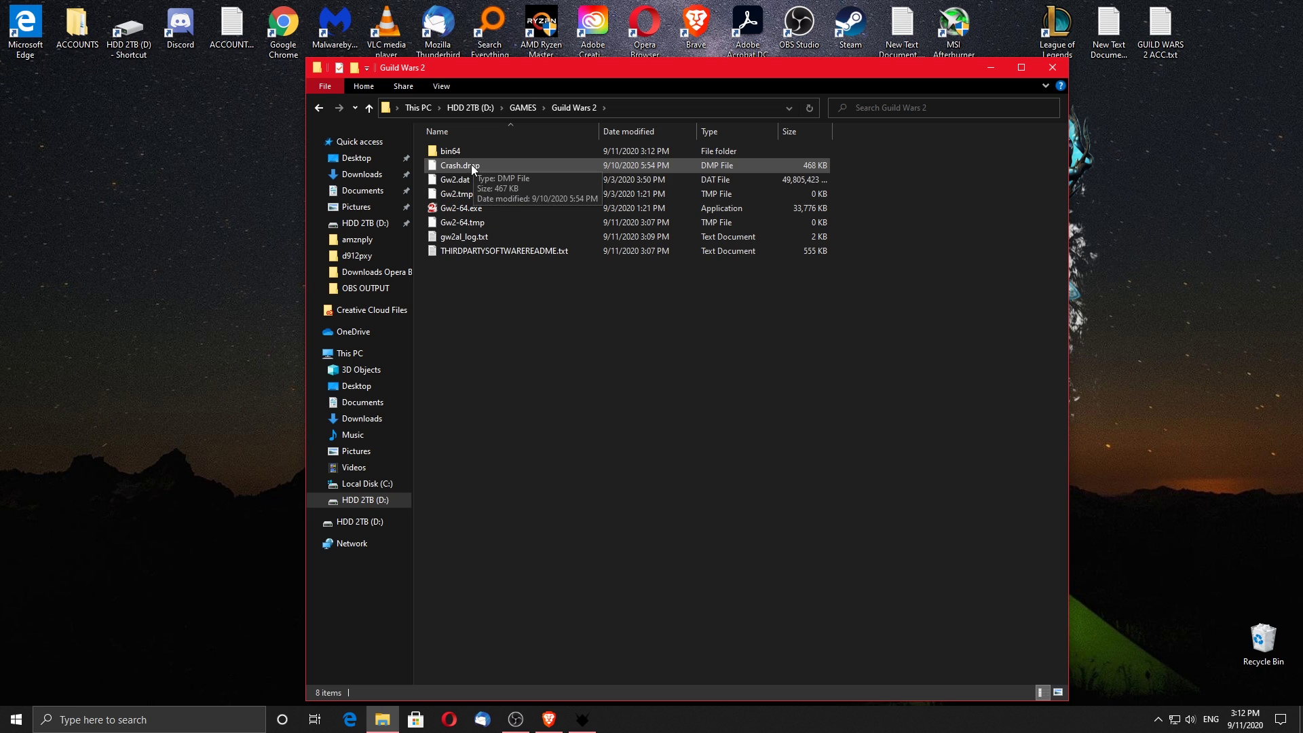
{"action": "left_click", "coordinate": [634, 108]}
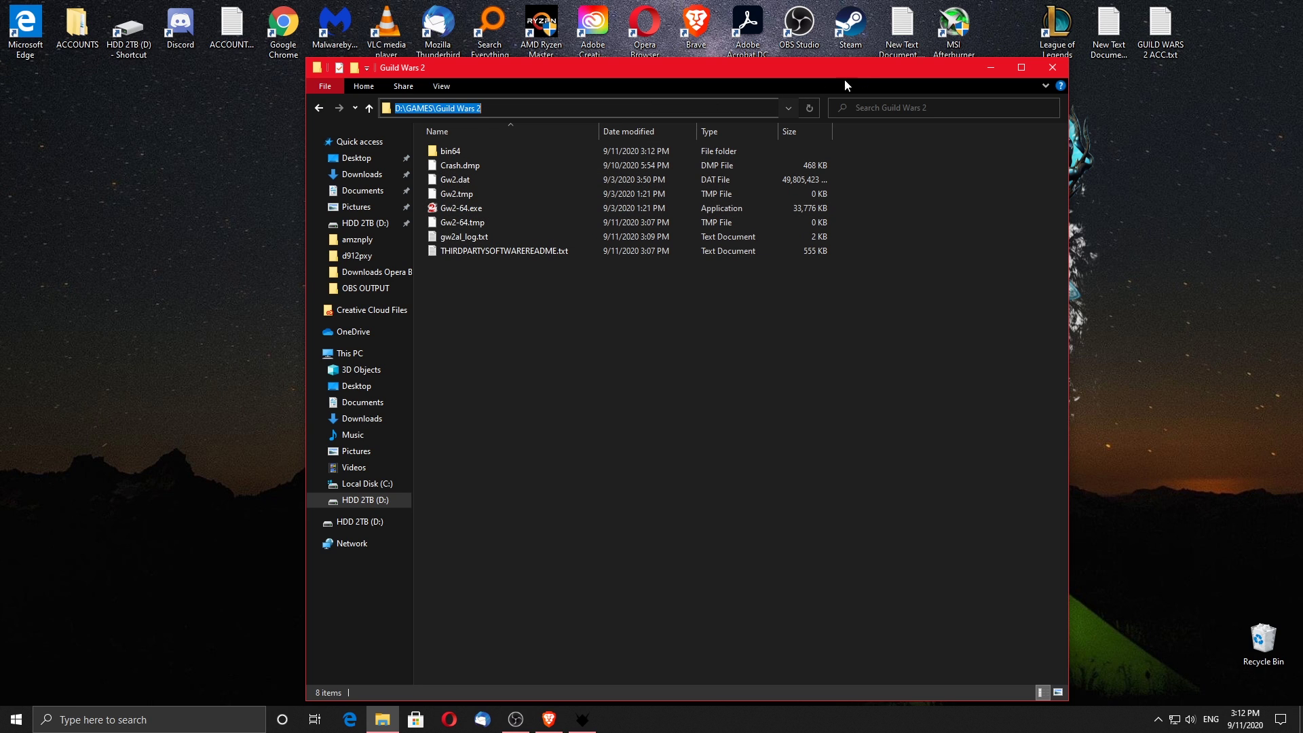
{"action": "left_click", "coordinate": [1058, 68]}
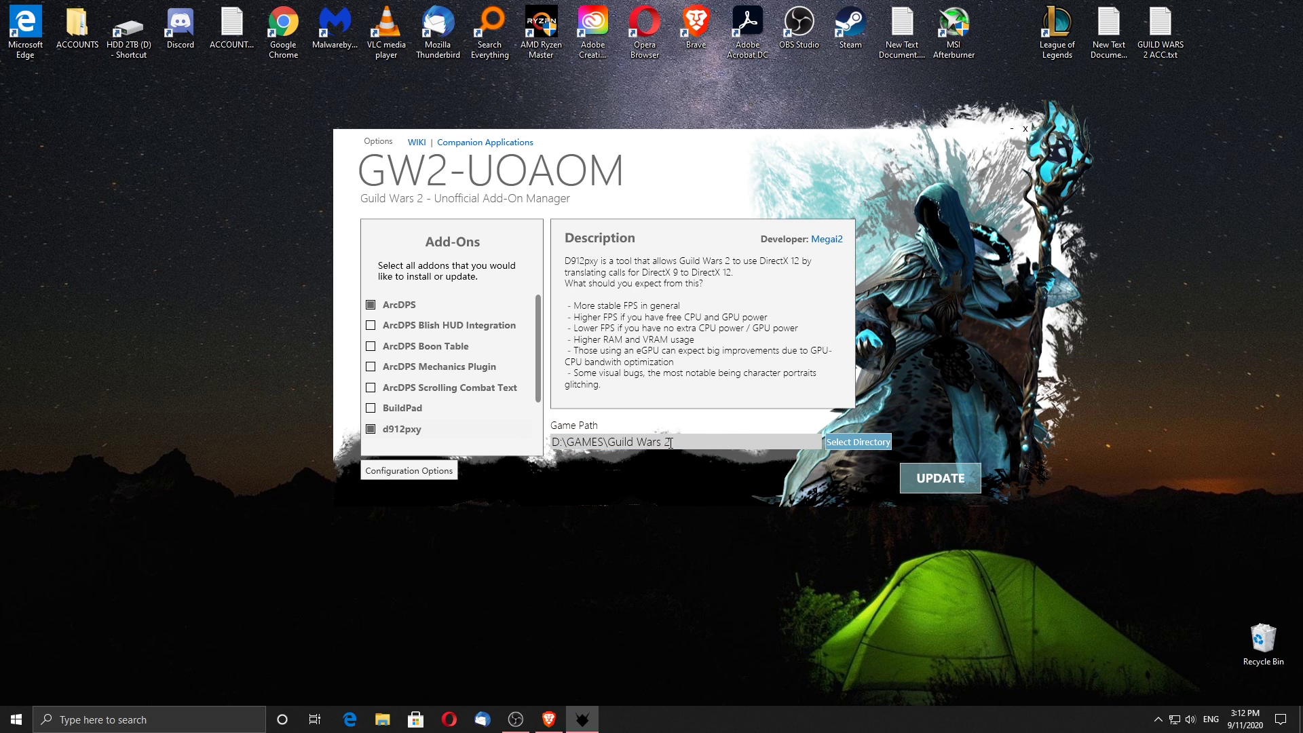
Install the selected add-ons and close the add-on manager with Launch game when closing enabled.
{"action": "left_click", "coordinate": [951, 478]}
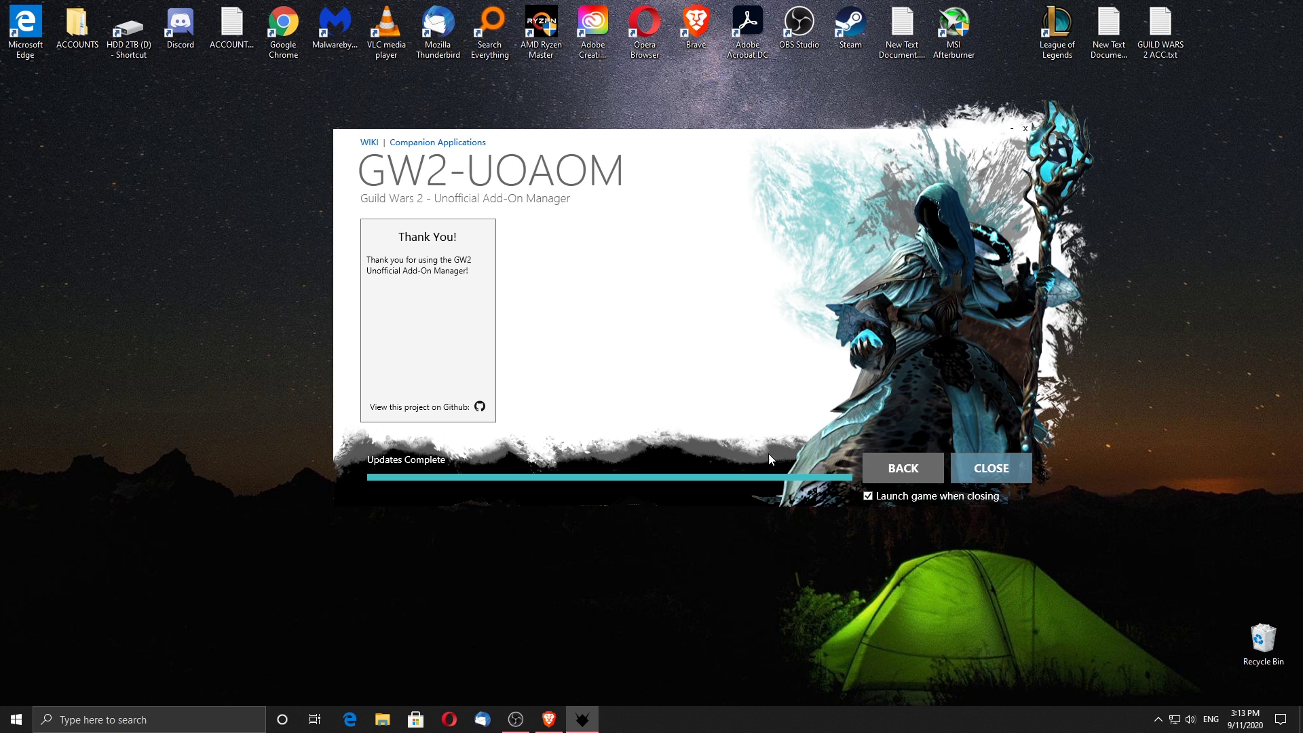
{"action": "left_click", "coordinate": [1003, 469]}
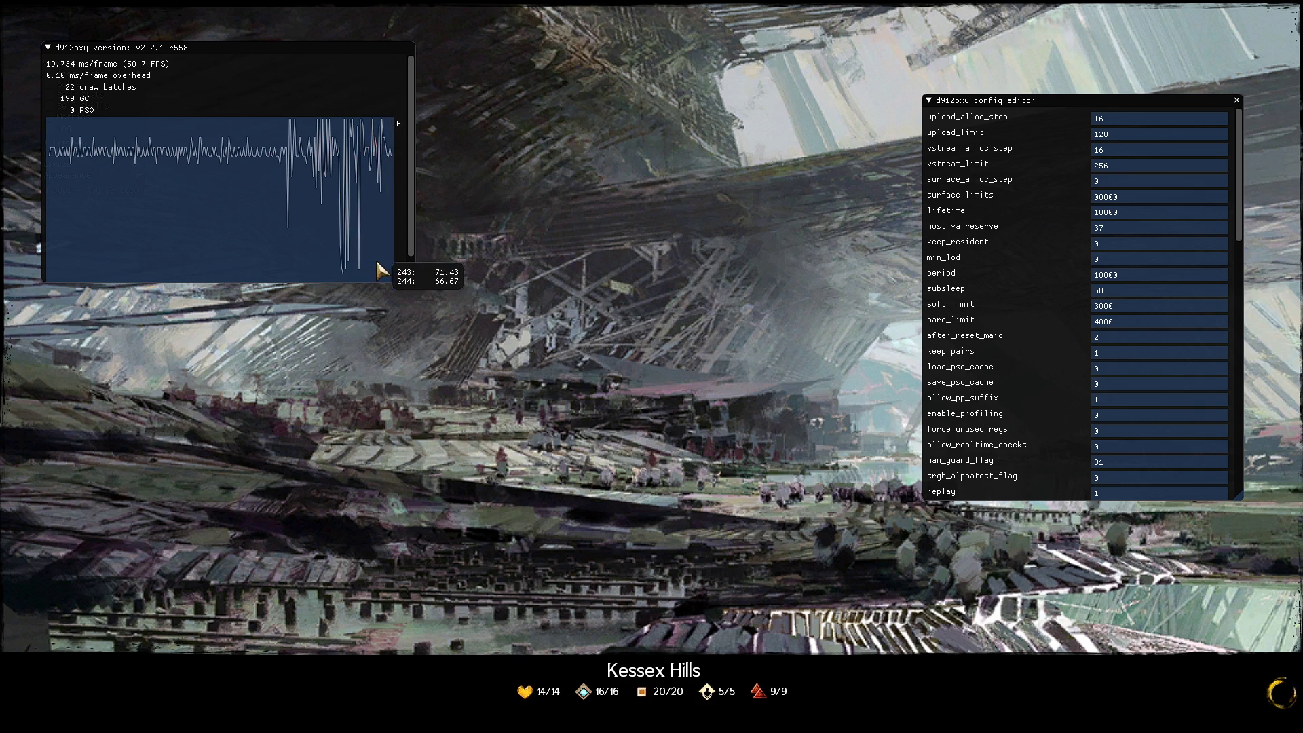
Reposition the d912pxy statistics and ArcDPS options overlays in the game, and close the d912pxy config editor.
{"action": "left_click_drag", "start_coordinate": [228, 44], "coordinate": [198, 323]}
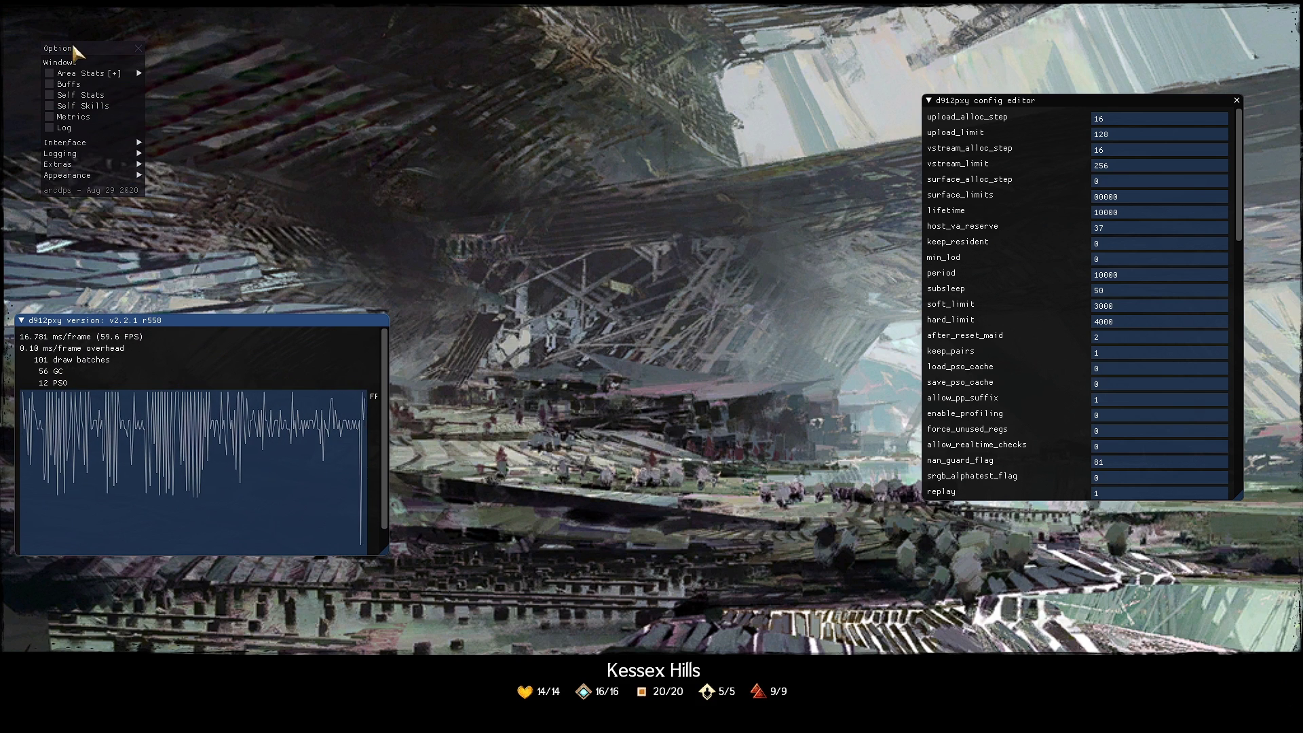
{"action": "left_click_drag", "start_coordinate": [72, 48], "coordinate": [48, 165]}
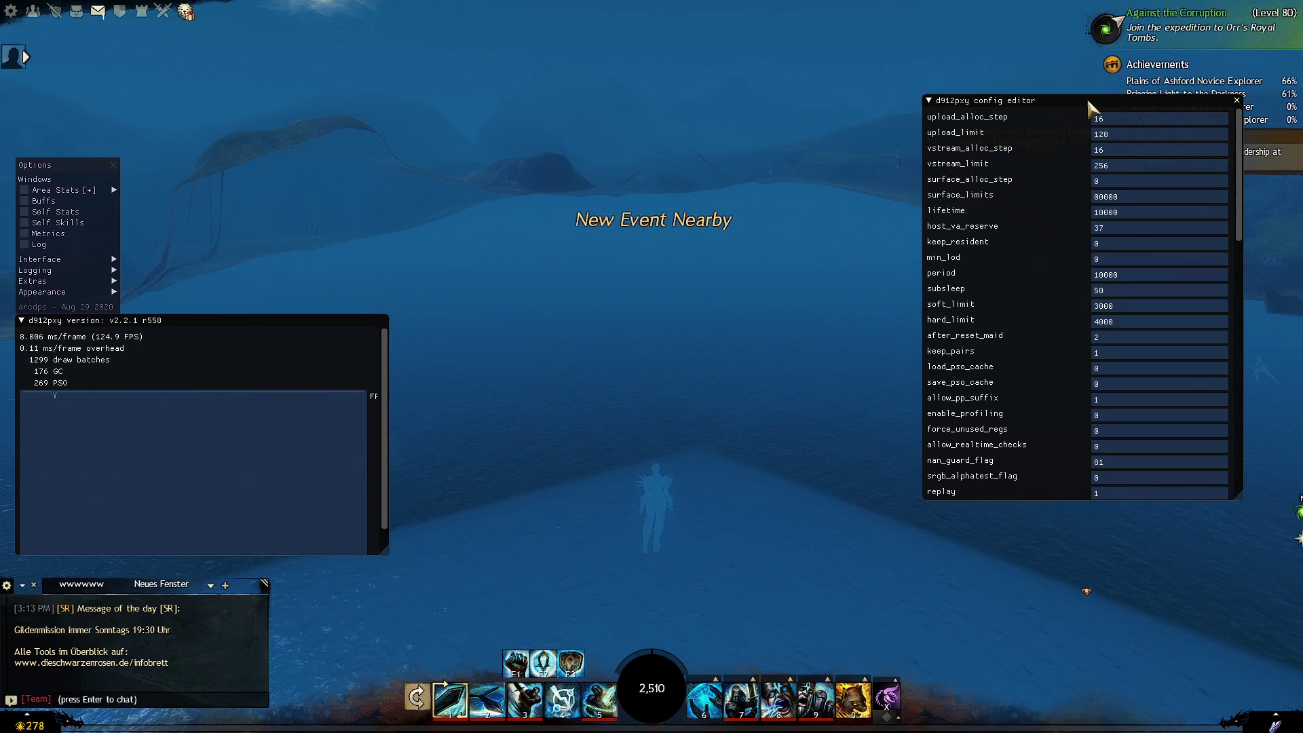
{"action": "left_click_drag", "start_coordinate": [1097, 103], "coordinate": [730, 131]}
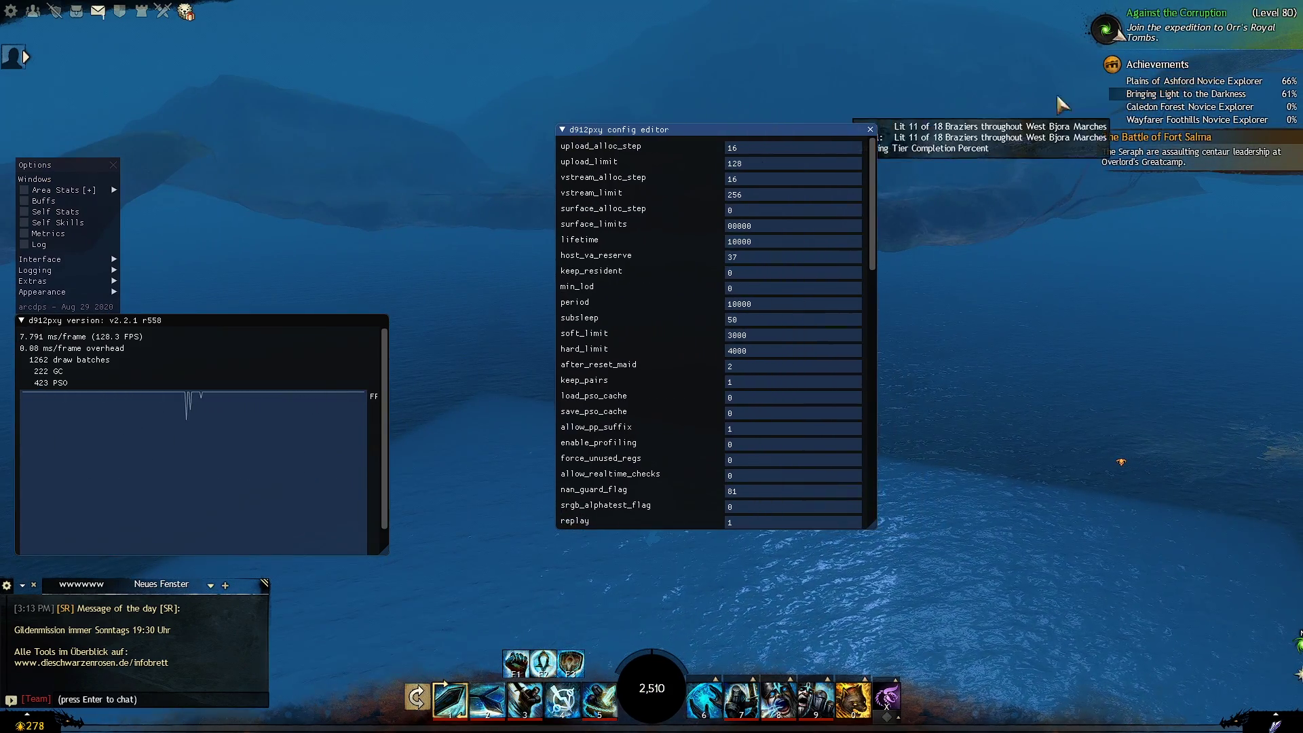
{"action": "left_click", "coordinate": [870, 129]}
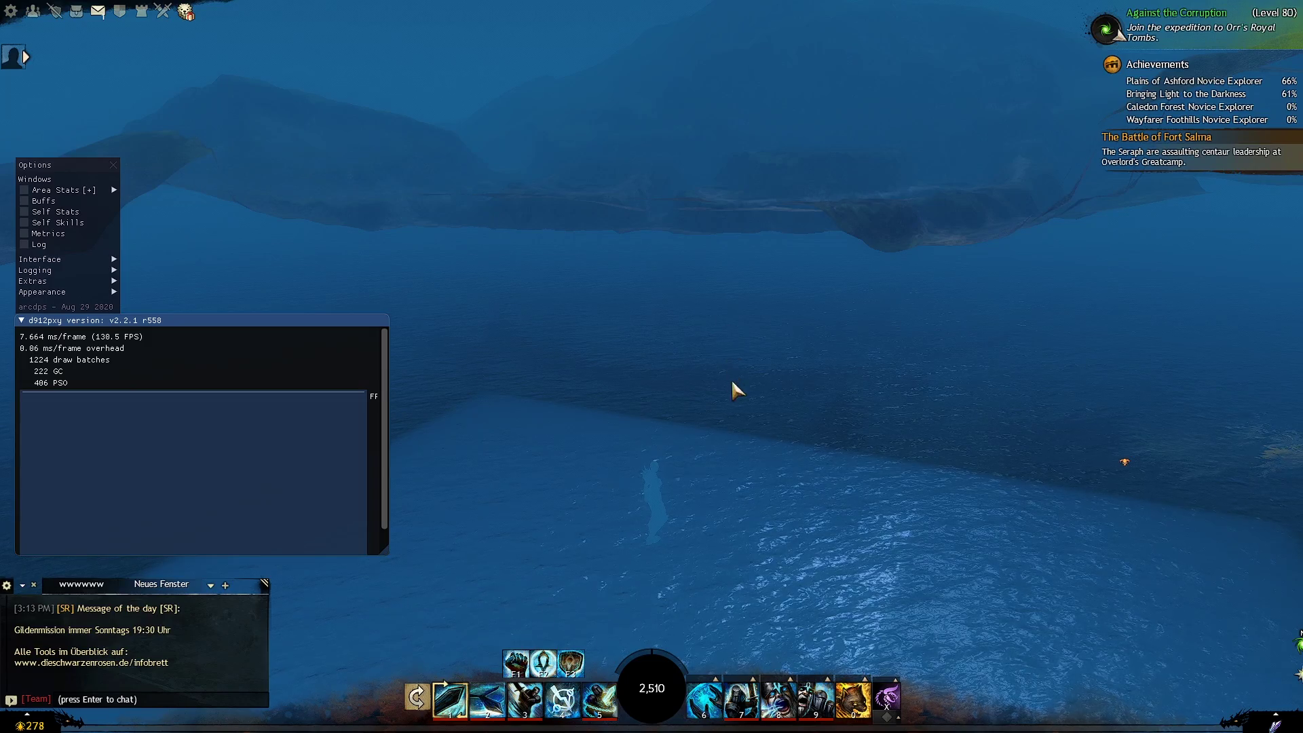
Look around the in-game surroundings and summon the character's mount.
{"action": "left_click_drag", "start_coordinate": [731, 379], "coordinate": [787, 307]}
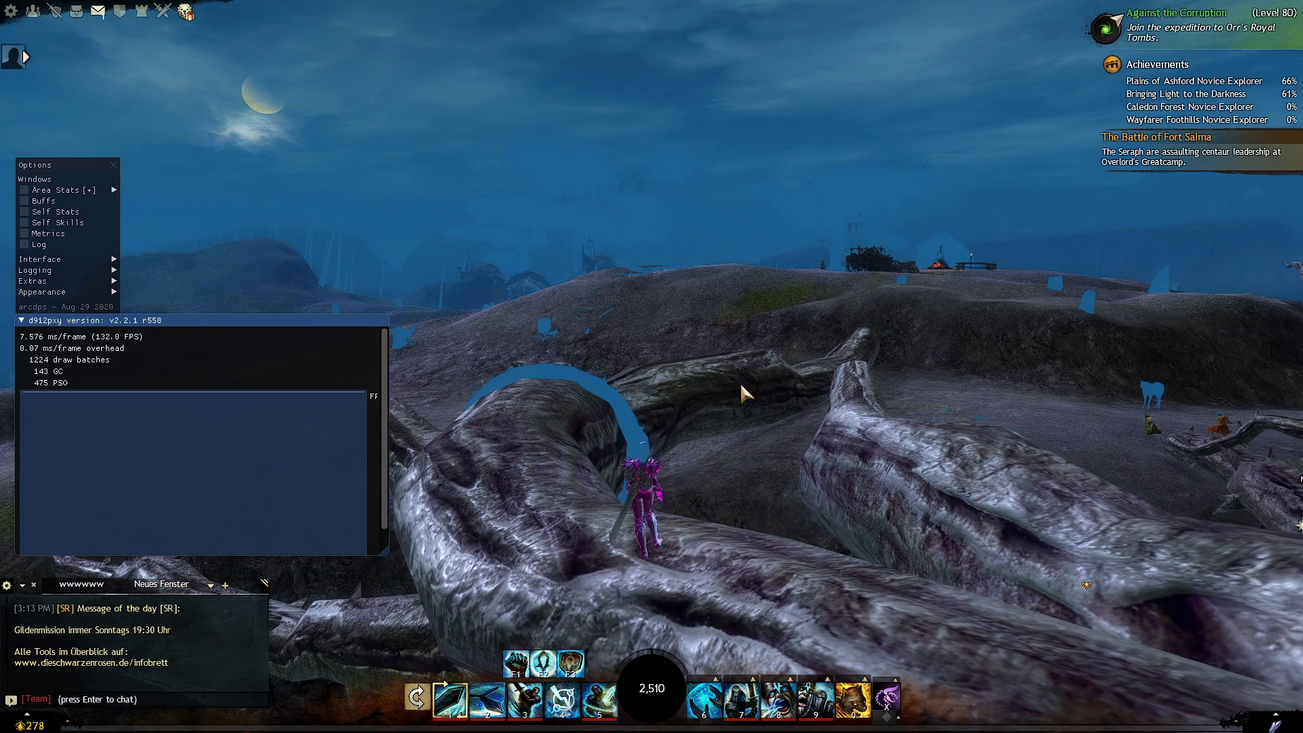
{"action": "left_click_drag", "start_coordinate": [745, 387], "coordinate": [733, 373]}
{"action": "left_click", "coordinate": [887, 697]}
{"action": "left_click_drag", "start_coordinate": [887, 697], "coordinate": [887, 697]}
{"action": "left_click_drag", "start_coordinate": [224, 241], "coordinate": [224, 241]}
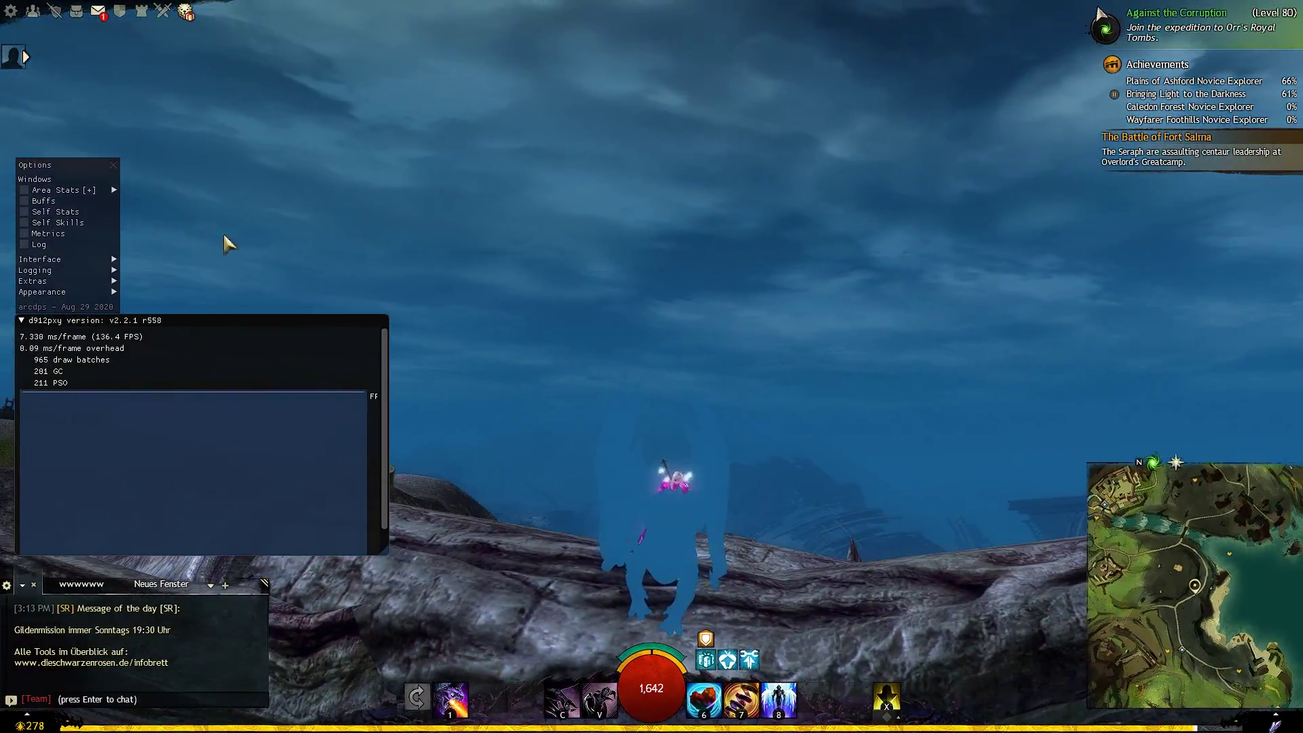
Close the ArcDPS options overlay and move the d912pxy statistics window clear of the chat.
{"action": "left_click", "coordinate": [113, 165]}
{"action": "left_click_drag", "start_coordinate": [115, 173], "coordinate": [116, 173]}
{"action": "left_click_drag", "start_coordinate": [732, 539], "coordinate": [732, 539]}
Open the game's Graphics Options and examine the available resolution and refresh rate choices.
{"action": "key", "text": "Escape"}
{"action": "left_click", "coordinate": [614, 329]}
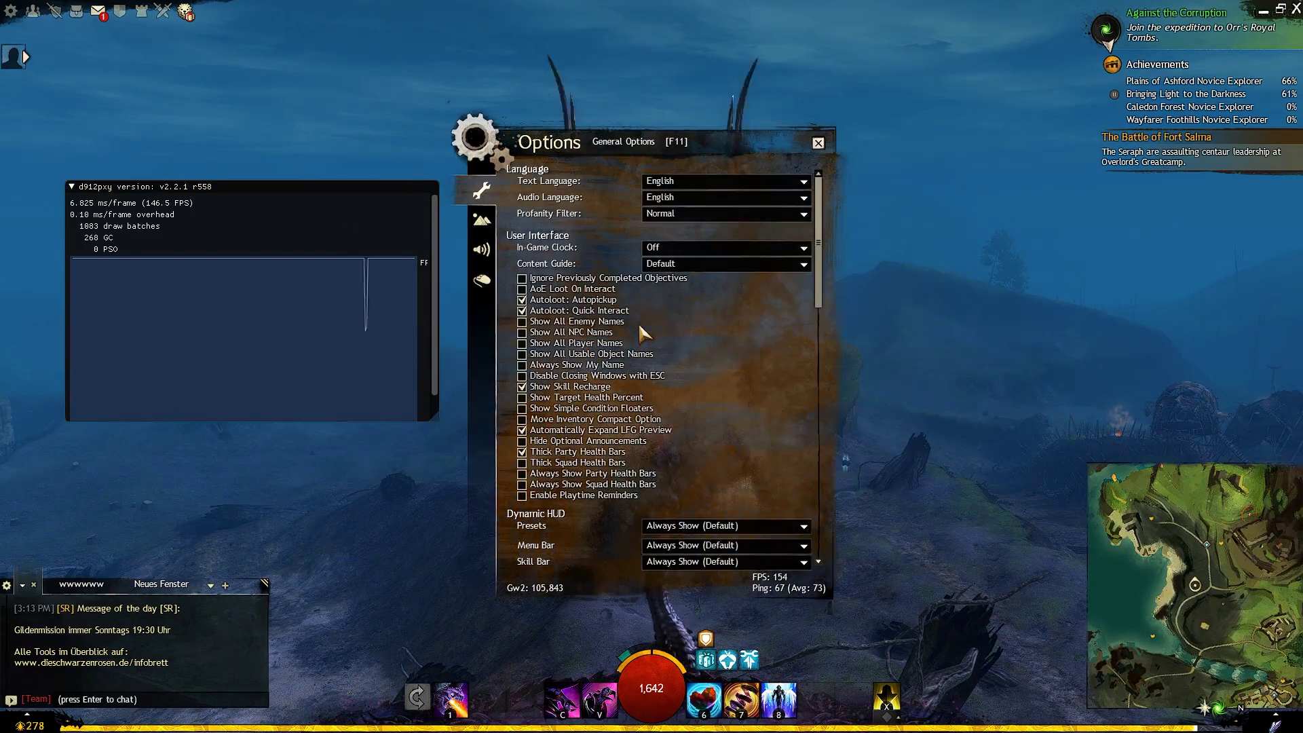
{"action": "left_click", "coordinate": [482, 220]}
{"action": "left_click", "coordinate": [664, 182]}
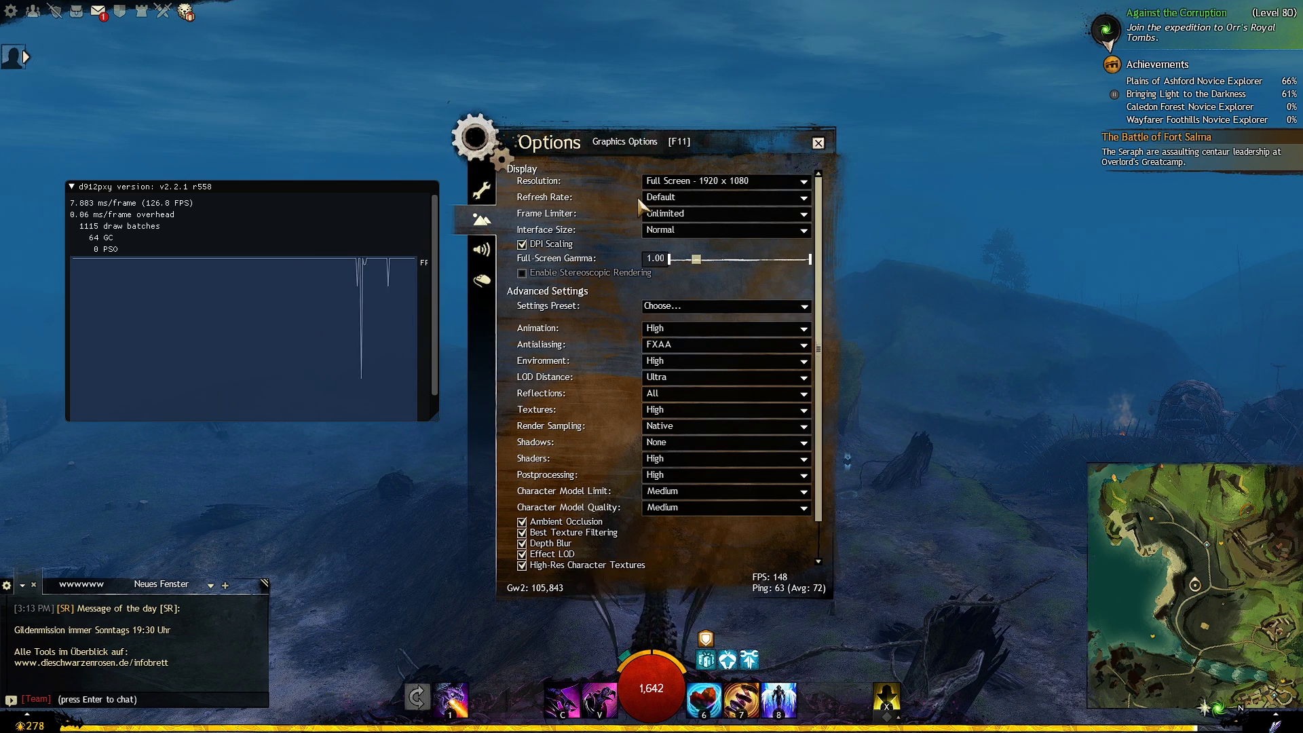
{"action": "left_click", "coordinate": [679, 197]}
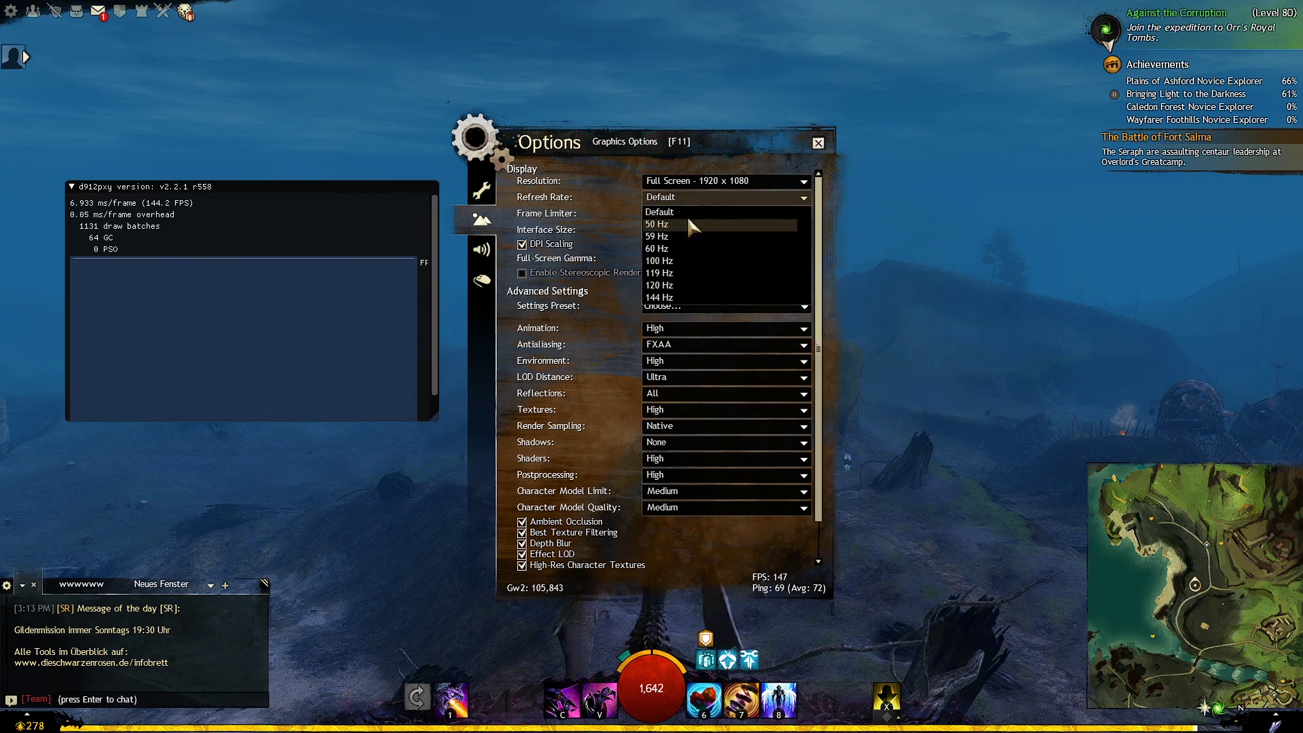
{"action": "left_click", "coordinate": [618, 194]}
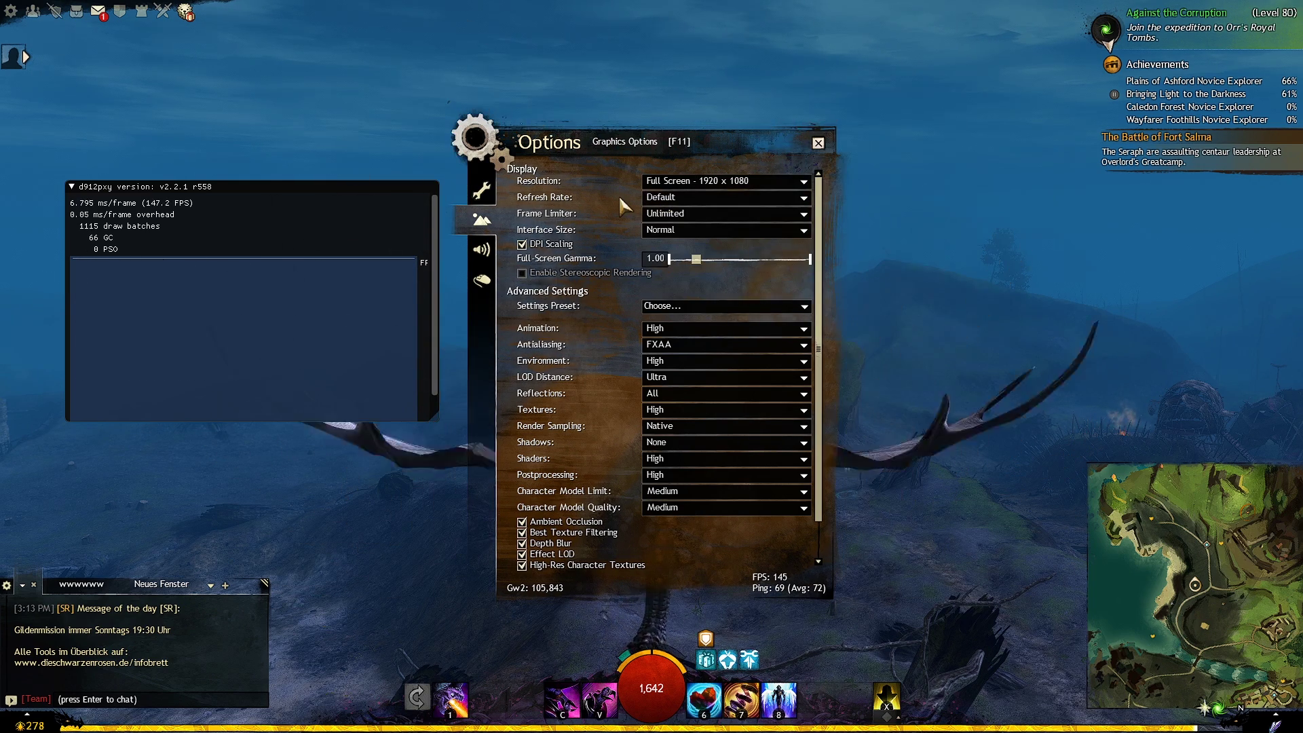
Set the Frame Limiter to Unlimited and bring the remaining advanced graphics settings into view.
{"action": "left_click", "coordinate": [660, 213]}
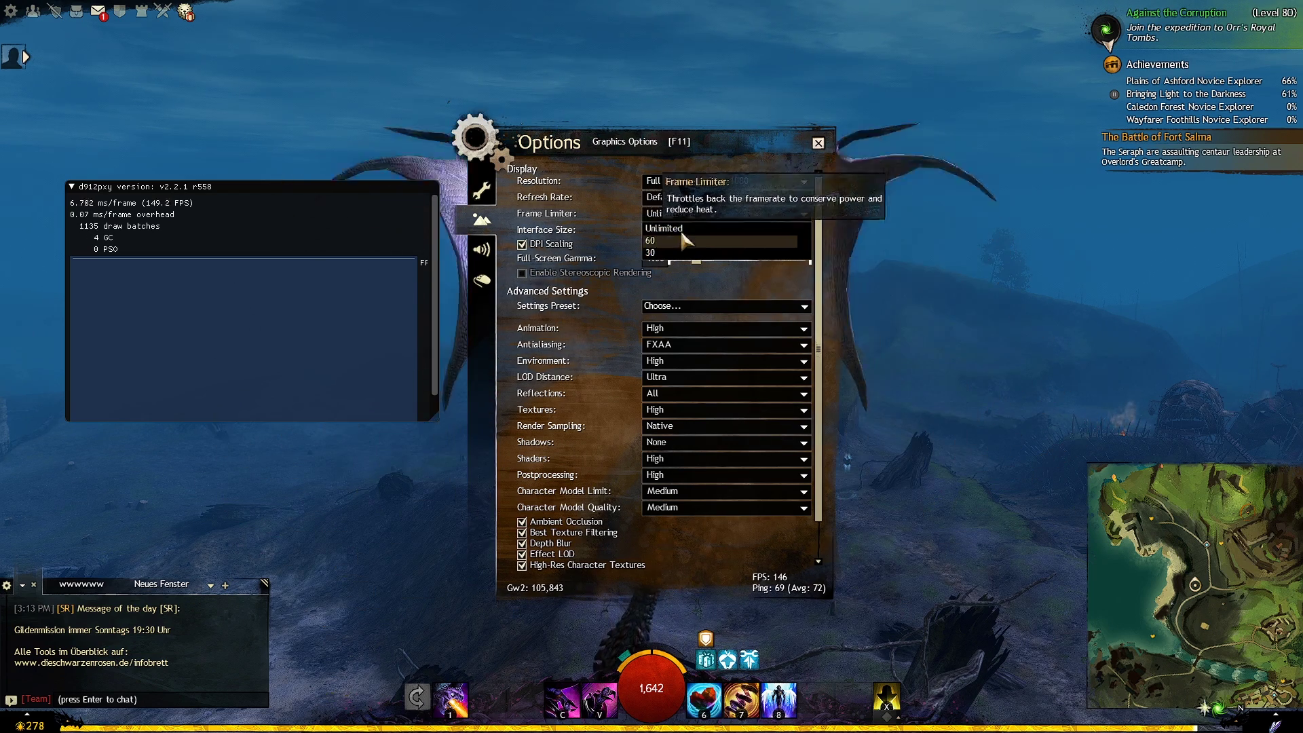
{"action": "left_click", "coordinate": [664, 229]}
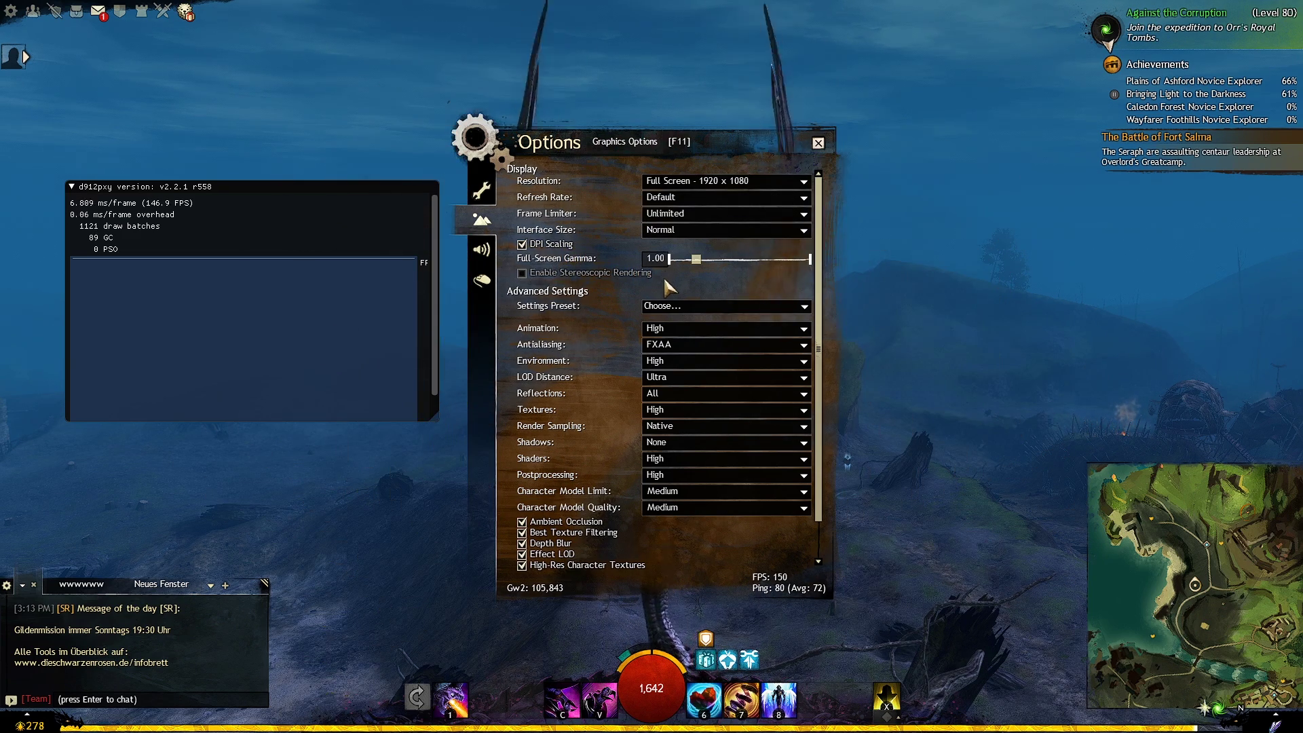
{"action": "scroll", "coordinate": [626, 276], "scroll_direction": "down", "scroll_amount": 2}
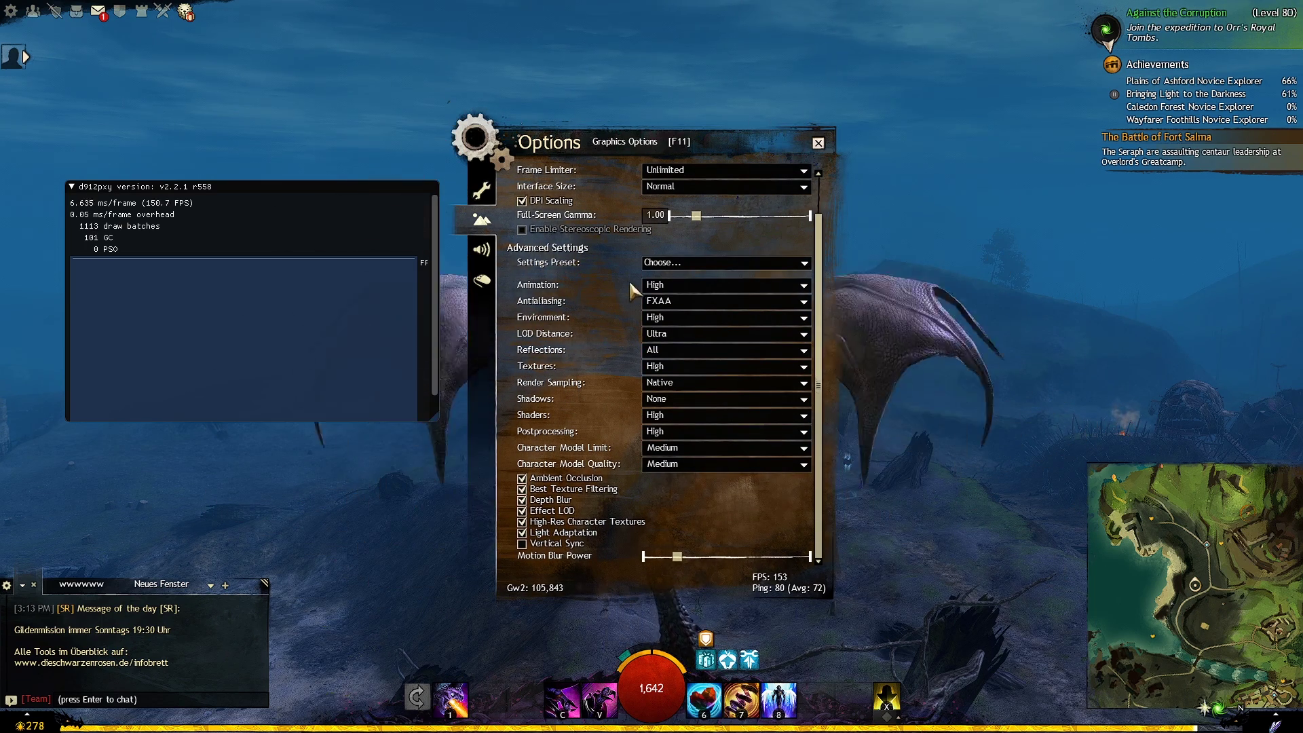
Try the game without antialiasing for comparison and set Antialiasing to SMAA Low.
{"action": "left_click", "coordinate": [656, 286]}
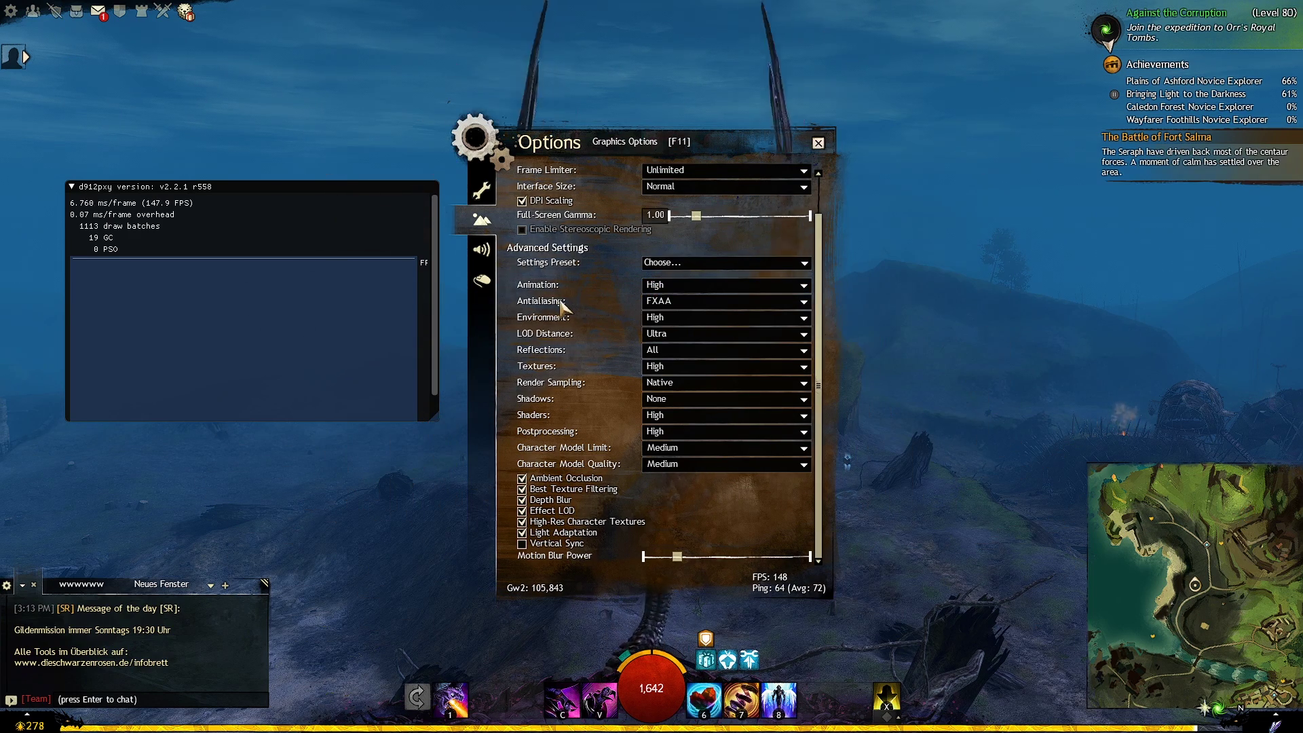
{"action": "left_click", "coordinate": [673, 307]}
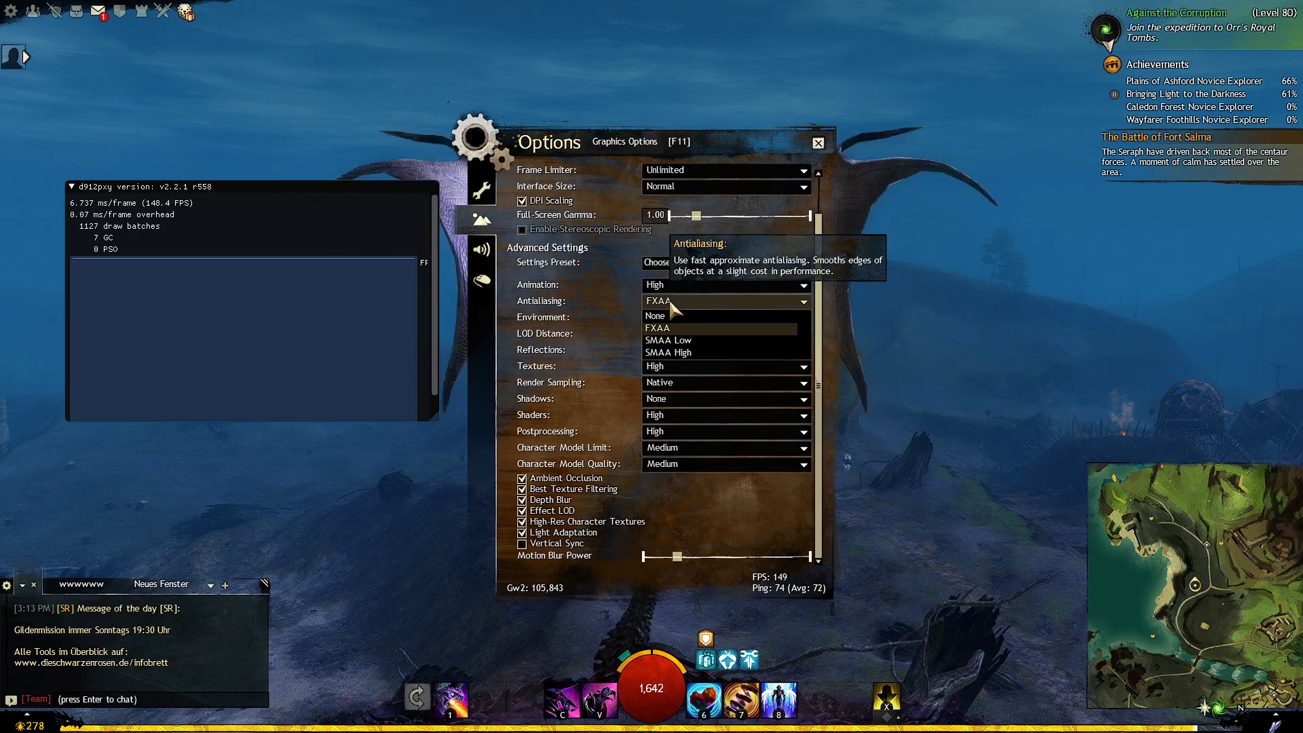
{"action": "left_click", "coordinate": [678, 341]}
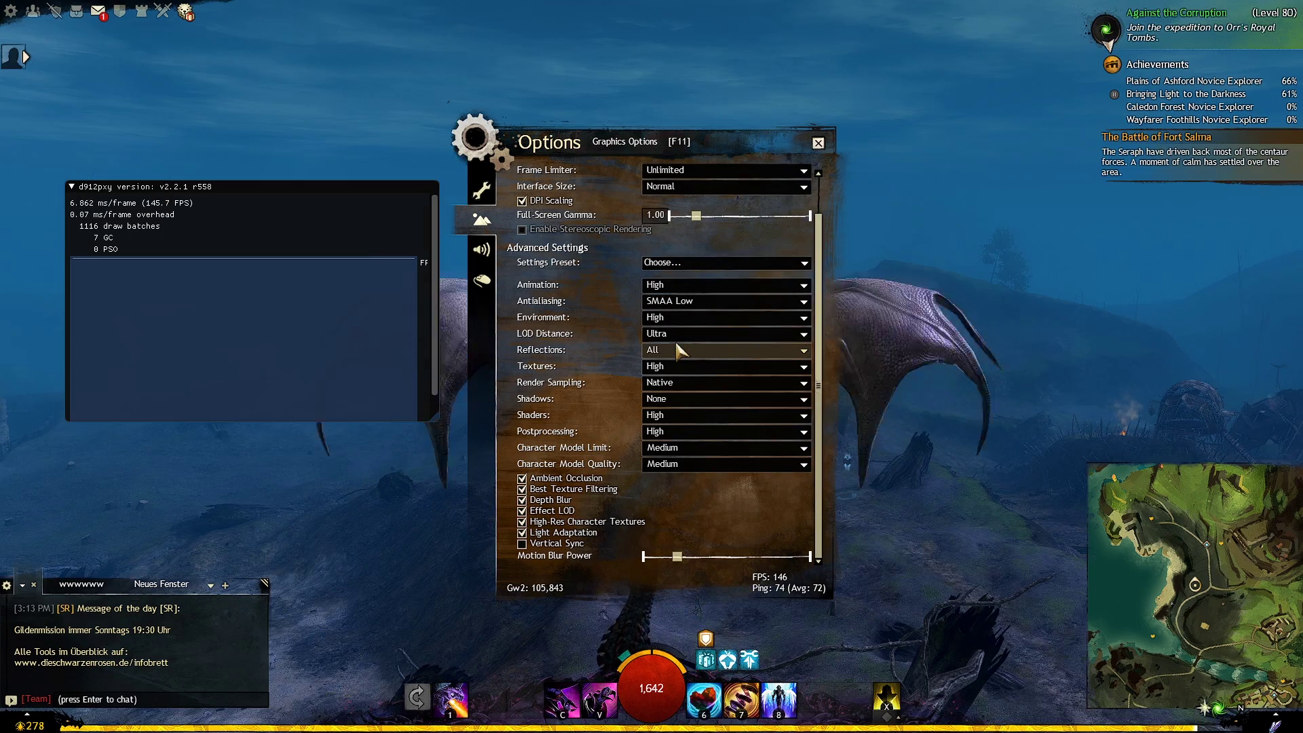
{"action": "left_click", "coordinate": [684, 305]}
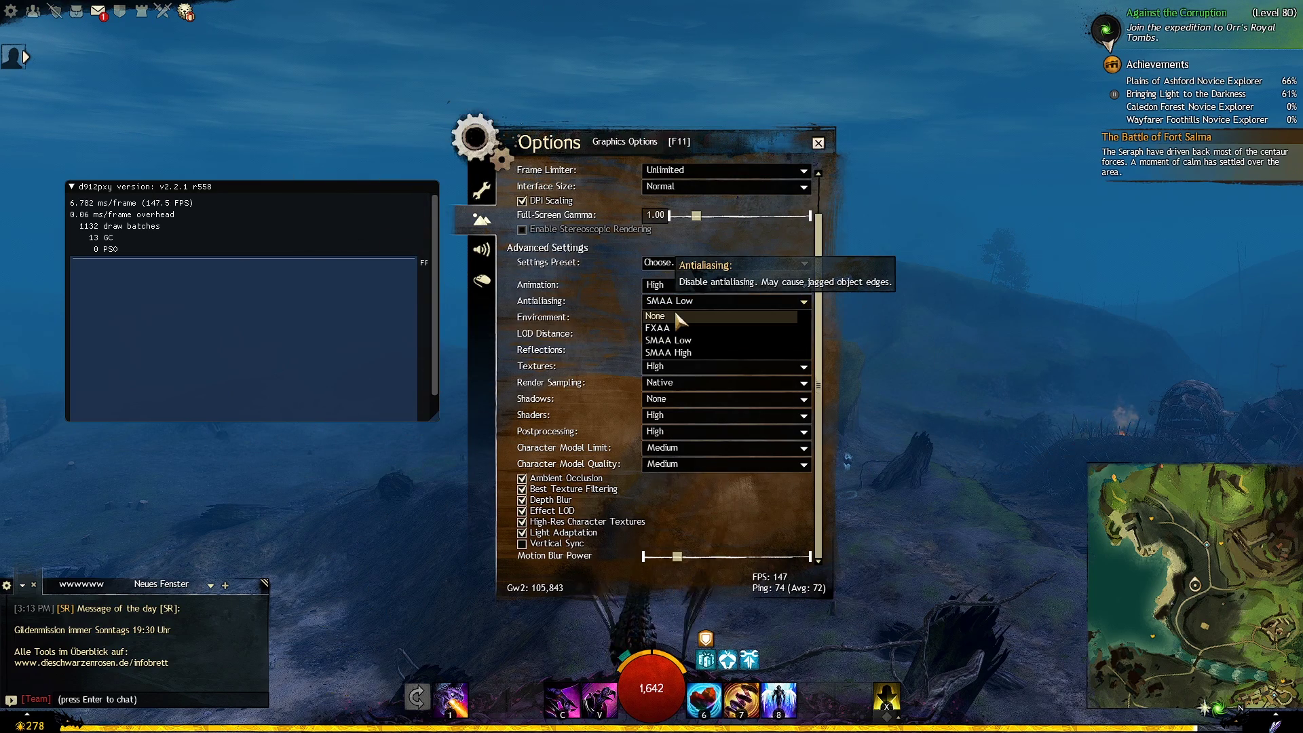
{"action": "left_click", "coordinate": [679, 317]}
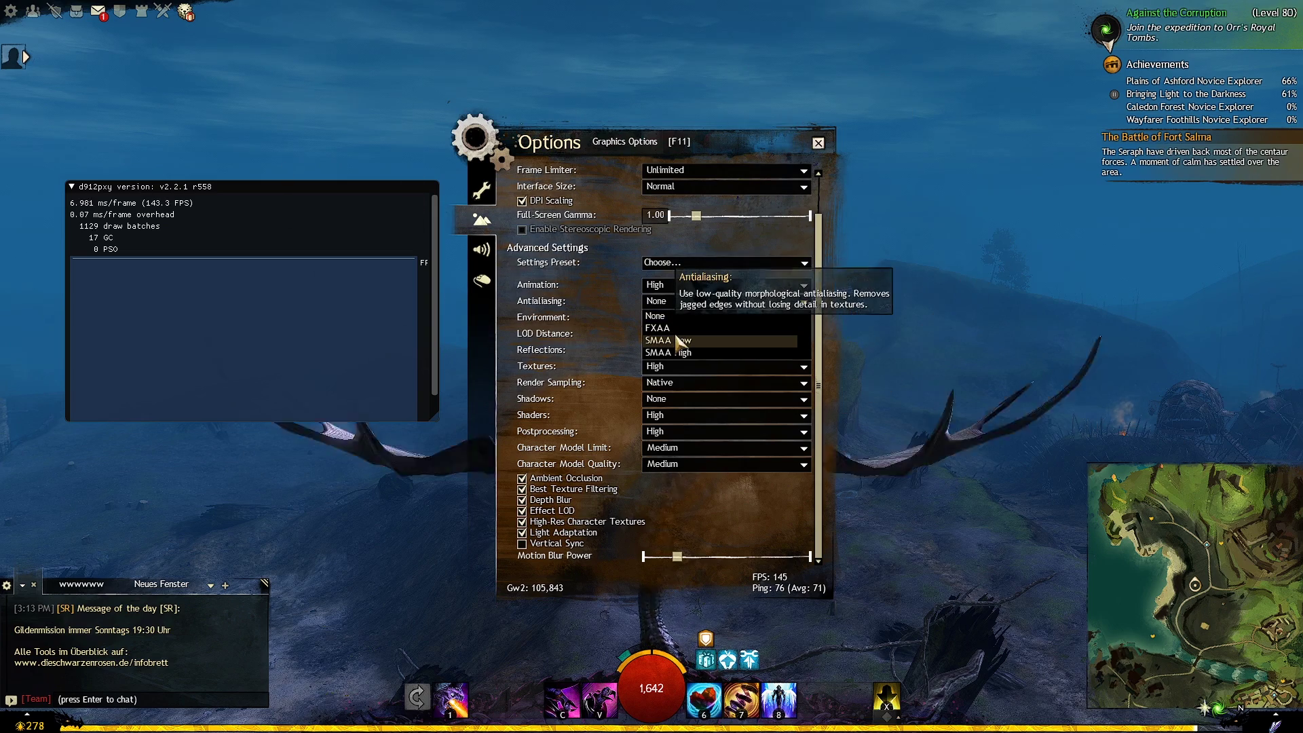
{"action": "left_click", "coordinate": [679, 341]}
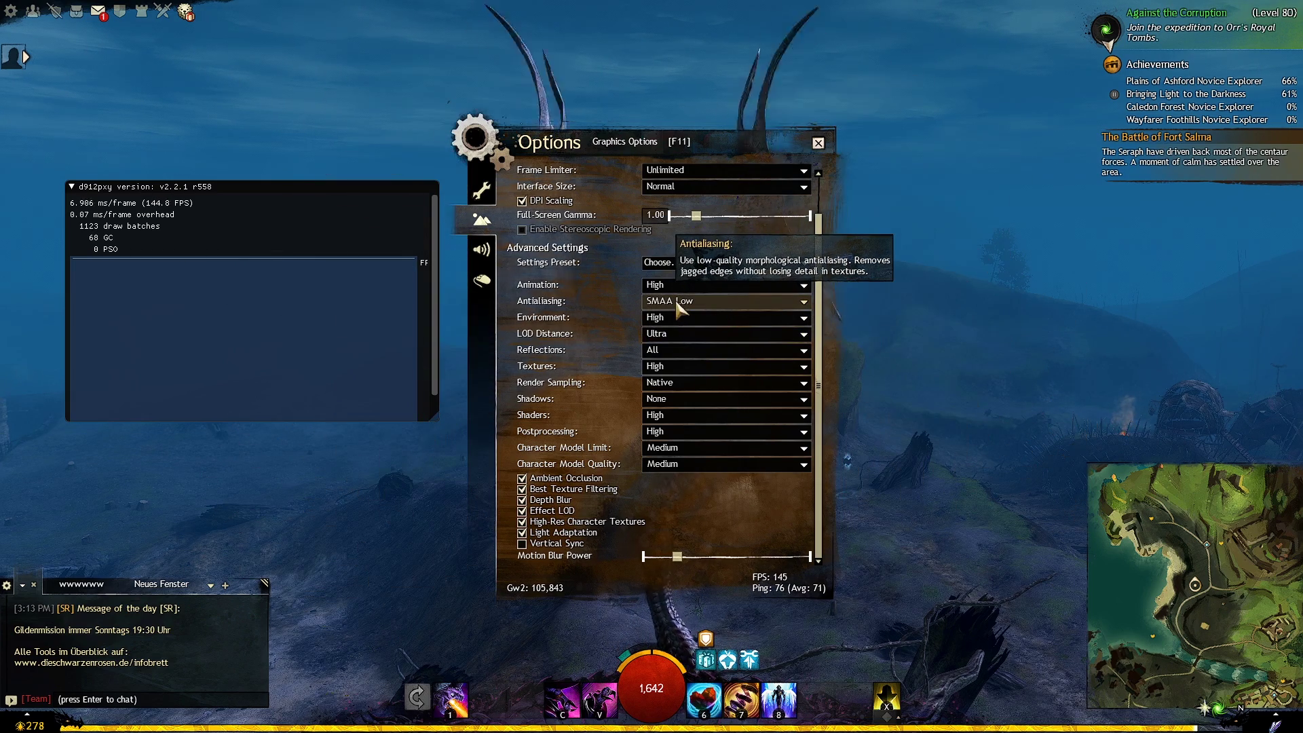
Choose High for Environment and Ultra for LOD Distance, and set Reflections to Terrain & Sky.
{"action": "left_click", "coordinate": [678, 317]}
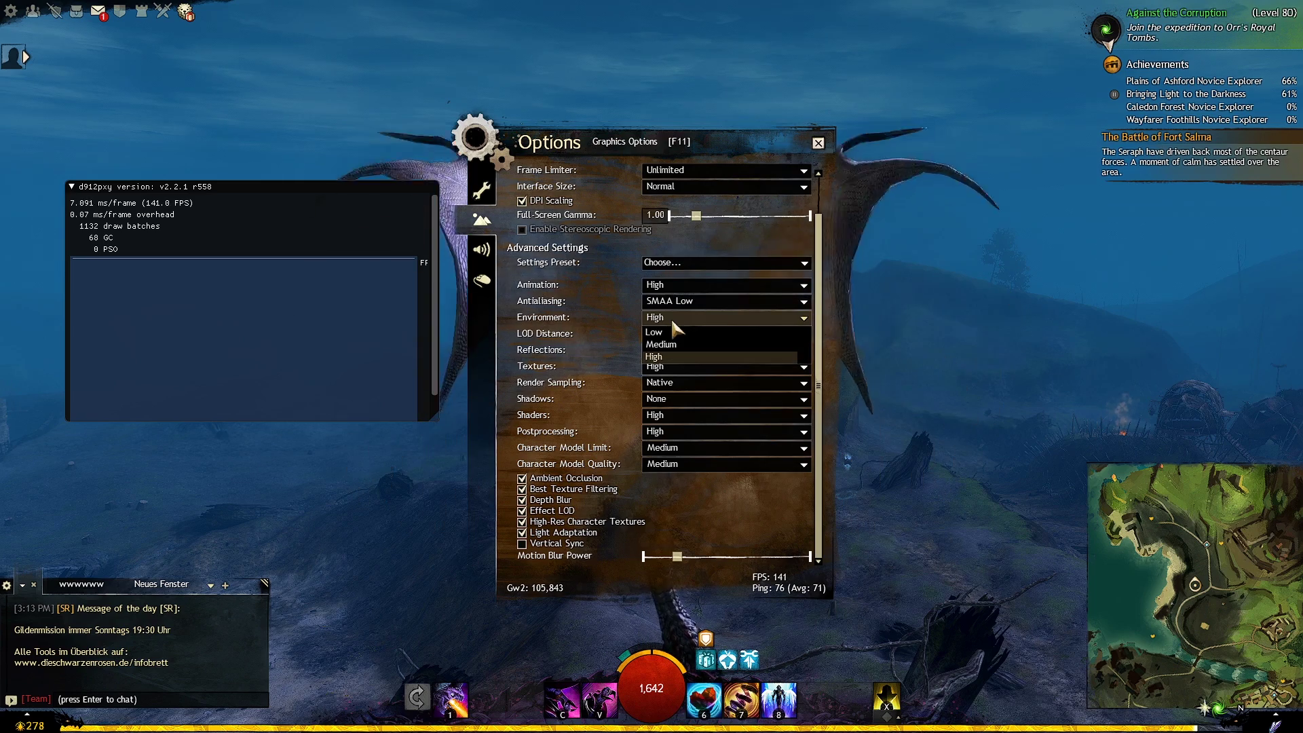
{"action": "left_click", "coordinate": [665, 357]}
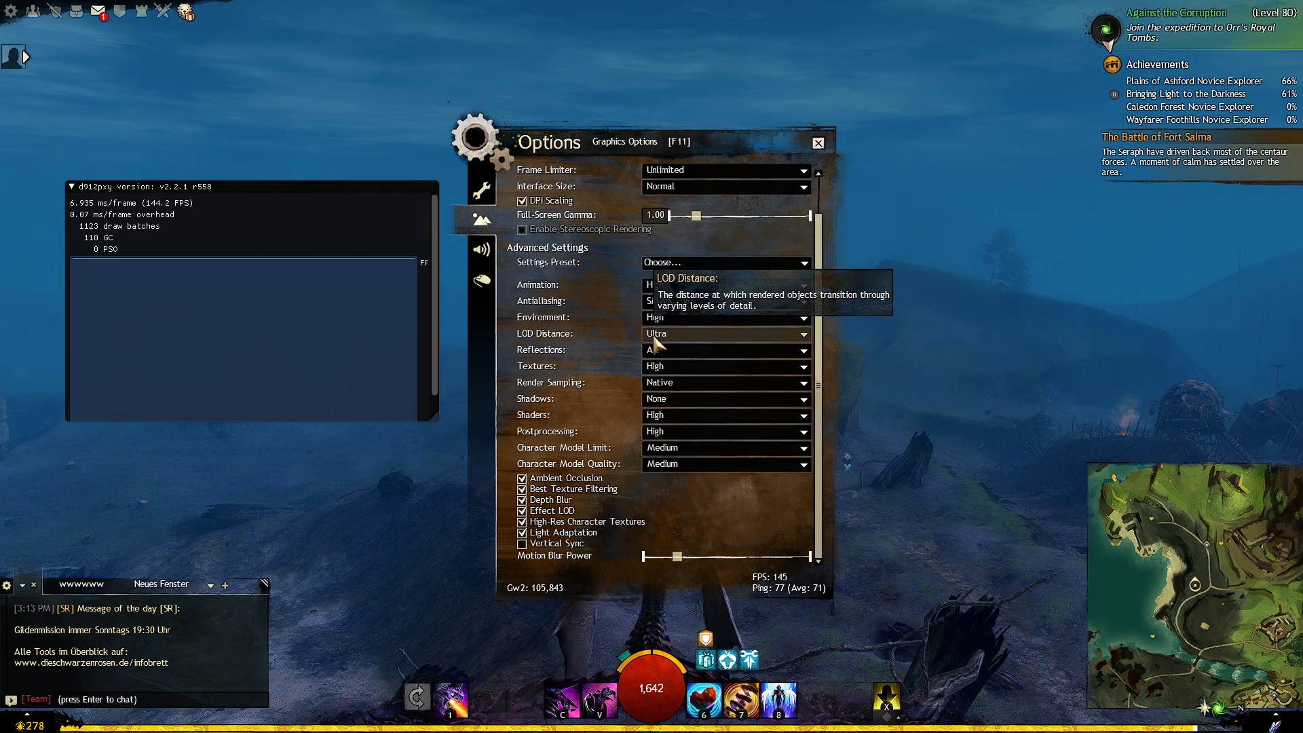
{"action": "left_click", "coordinate": [656, 343]}
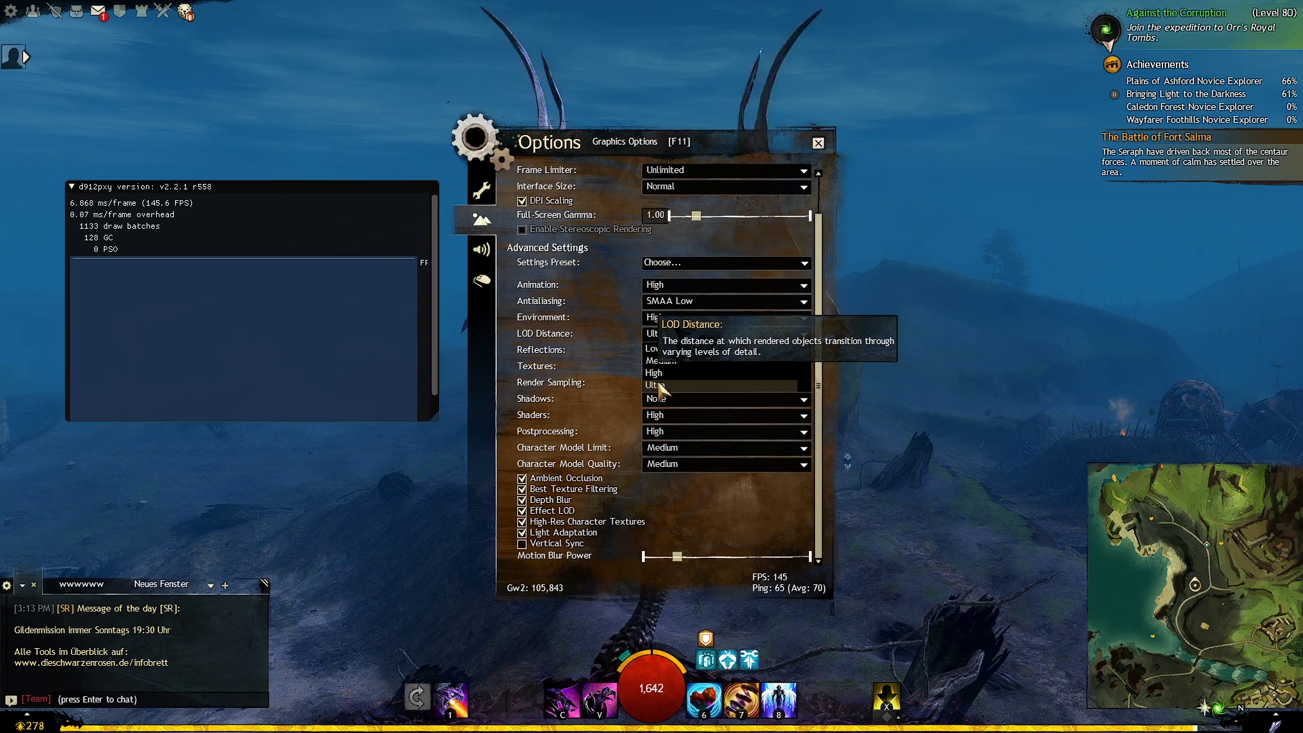
{"action": "left_click", "coordinate": [662, 386]}
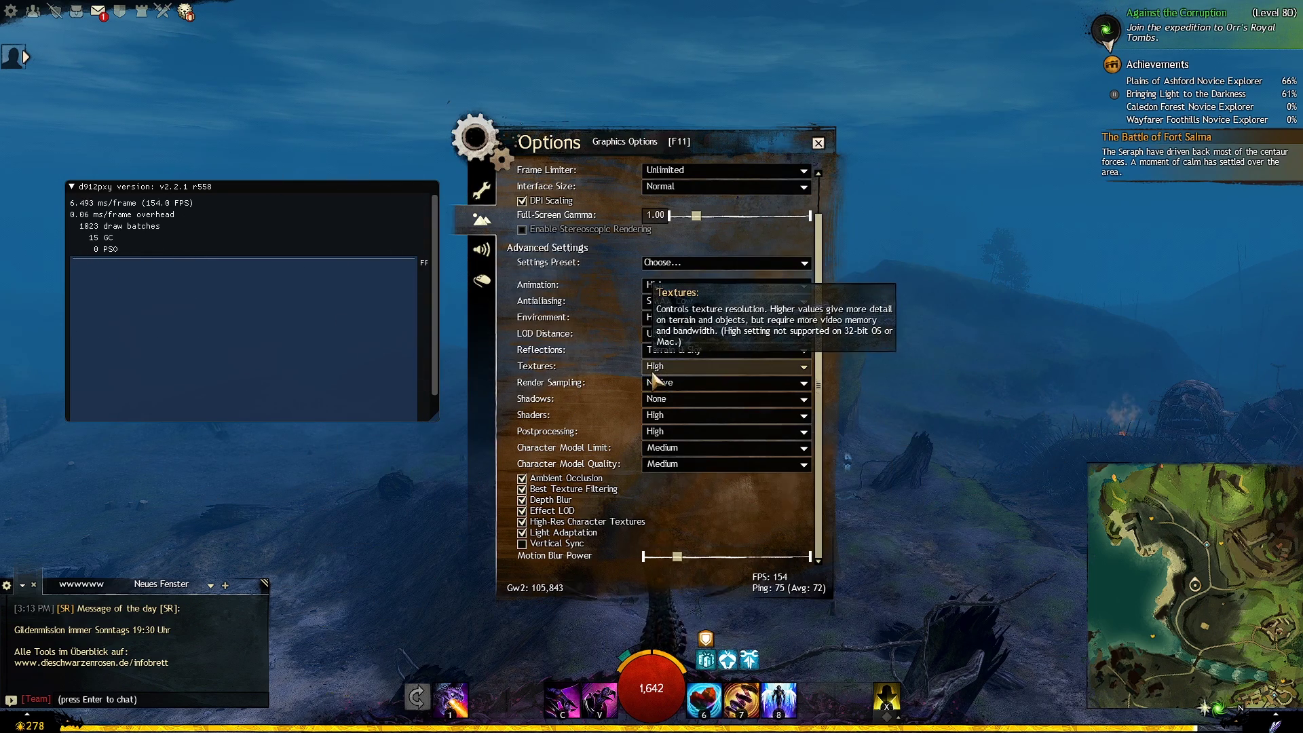
Set Textures to Medium, and try Subsample render sampling with the options window moved off the character before returning it to Native.
{"action": "left_click", "coordinate": [680, 372]}
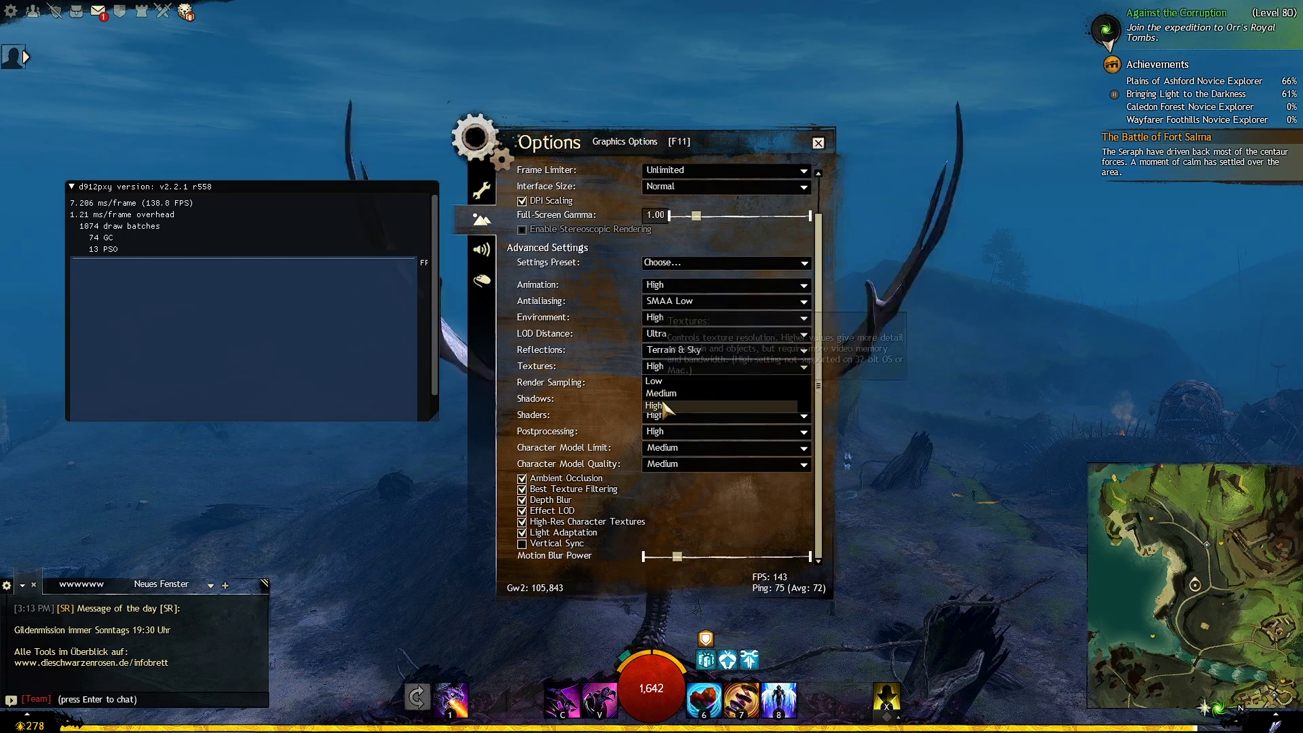
{"action": "left_click", "coordinate": [664, 397]}
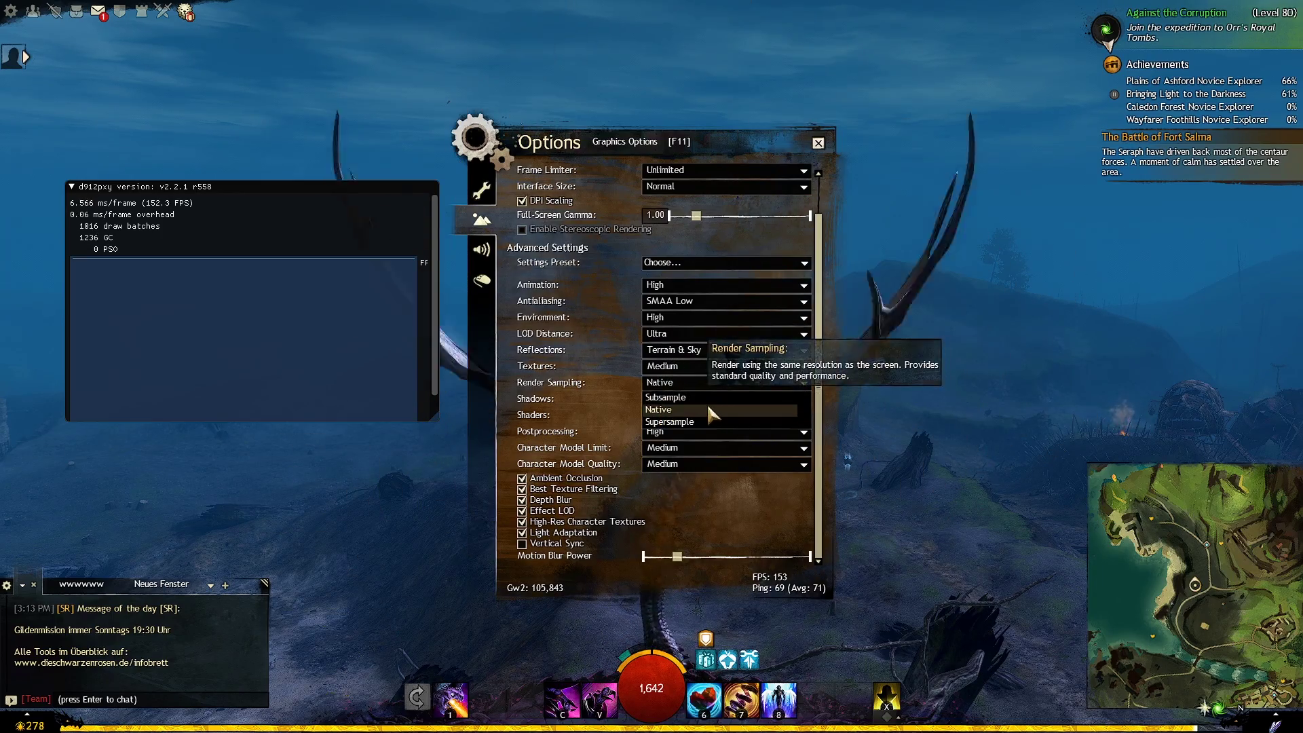
{"action": "left_click_drag", "start_coordinate": [665, 140], "coordinate": [971, 126]}
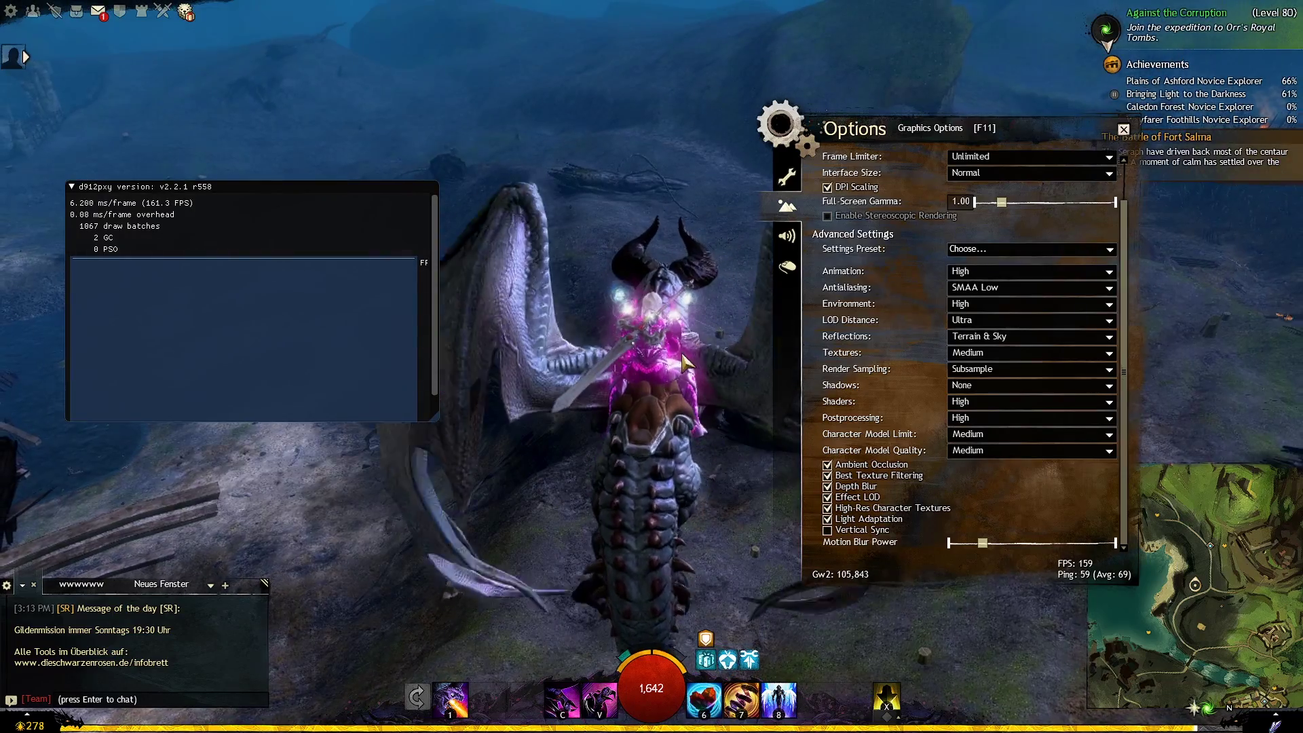
{"action": "left_click", "coordinate": [984, 368]}
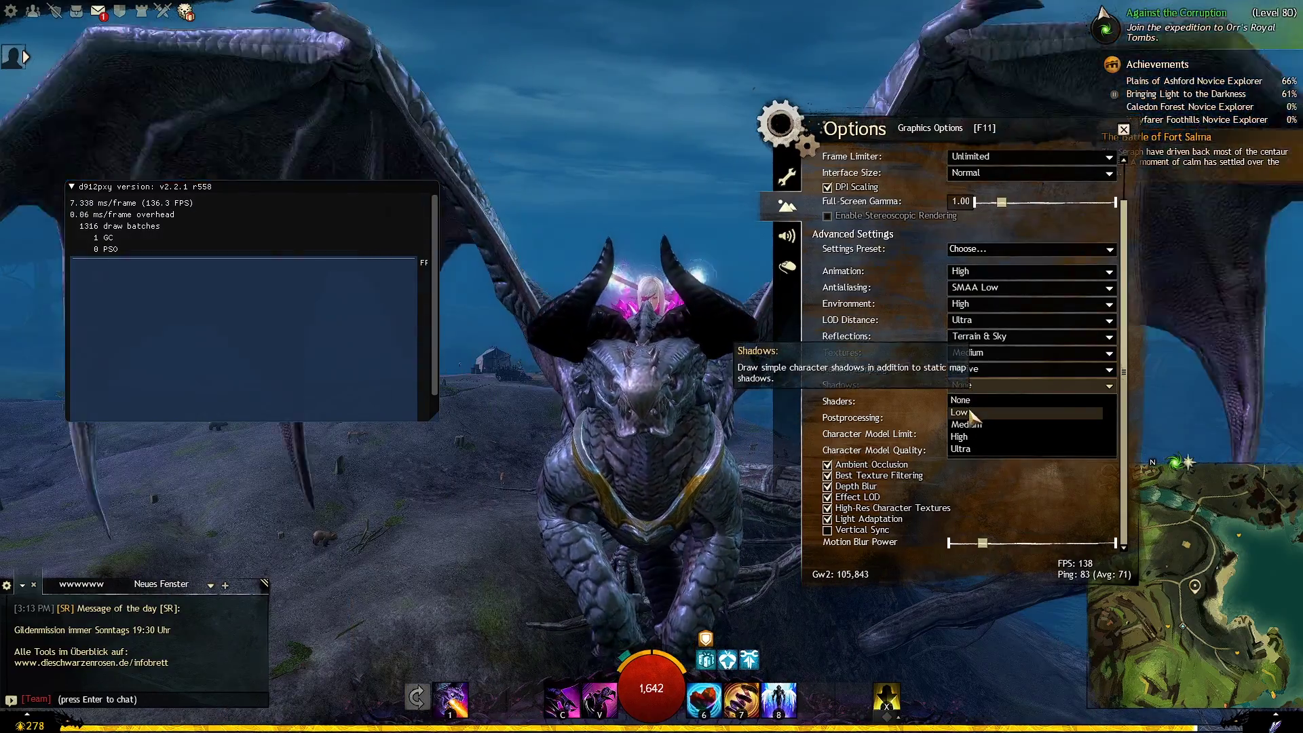
Try Low shadows to compare them on the mount, and set Shadows back to None.
{"action": "left_click", "coordinate": [960, 412]}
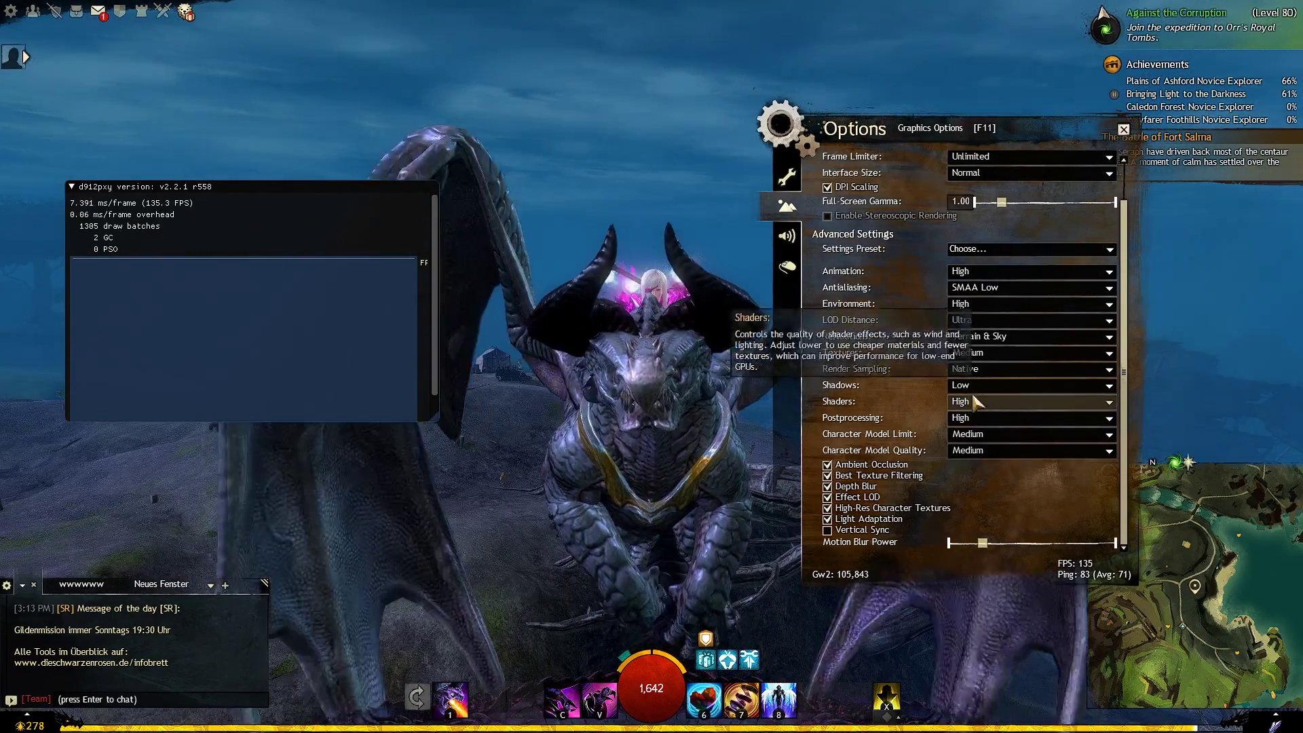
{"action": "left_click", "coordinate": [978, 386]}
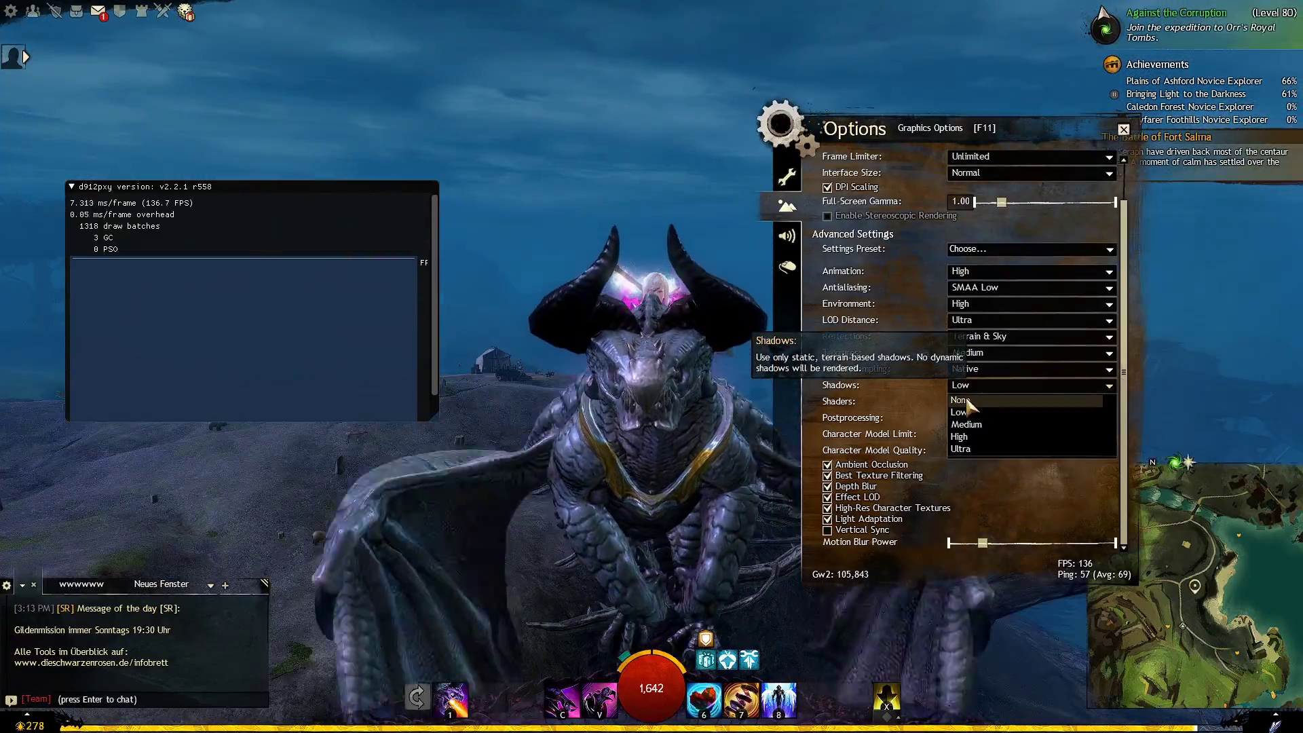
{"action": "left_click", "coordinate": [964, 401]}
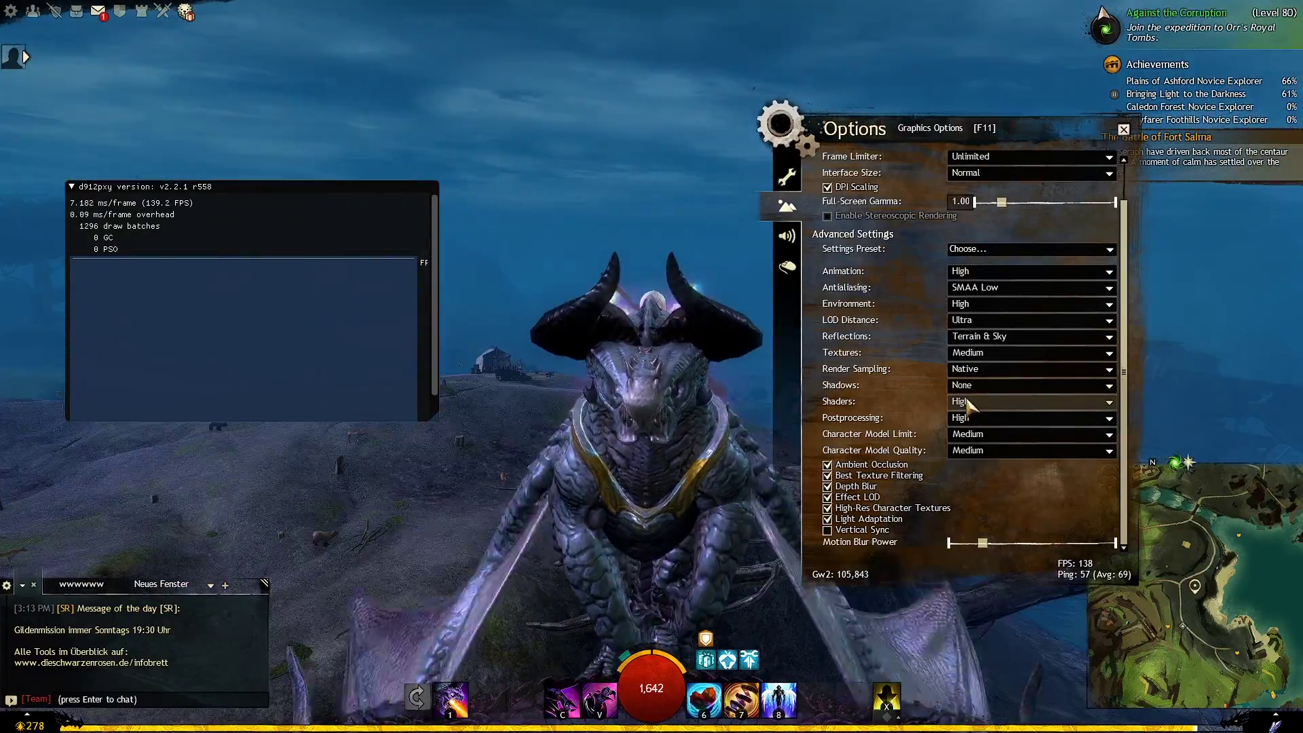
{"action": "mouse_move", "coordinate": [543, 469]}
{"action": "left_mouse_down"}
{"action": "mouse_move", "coordinate": [781, 468]}
{"action": "mouse_move", "coordinate": [550, 462]}
{"action": "left_mouse_up"}
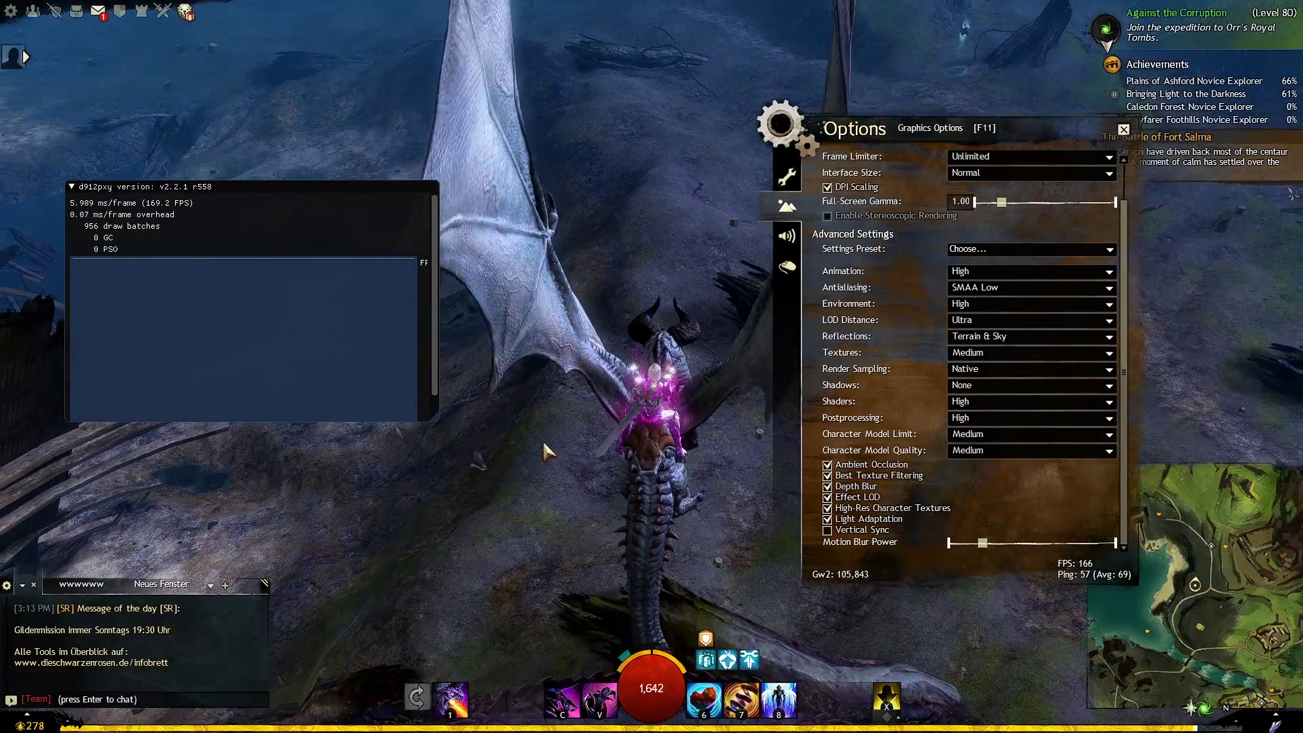
Move the options window back over the character, try Medium shaders for comparison, and set Shaders back to High.
{"action": "left_click_drag", "start_coordinate": [961, 139], "coordinate": [692, 116]}
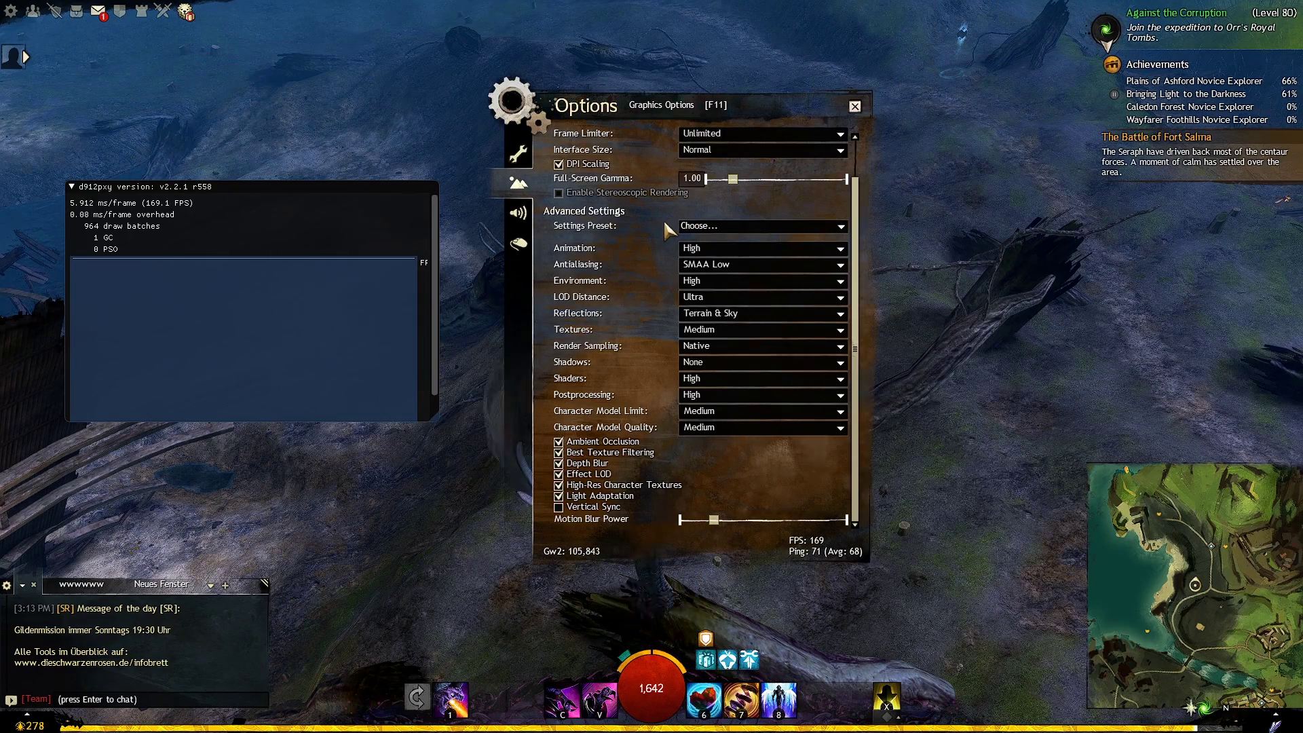
{"action": "left_click", "coordinate": [694, 380]}
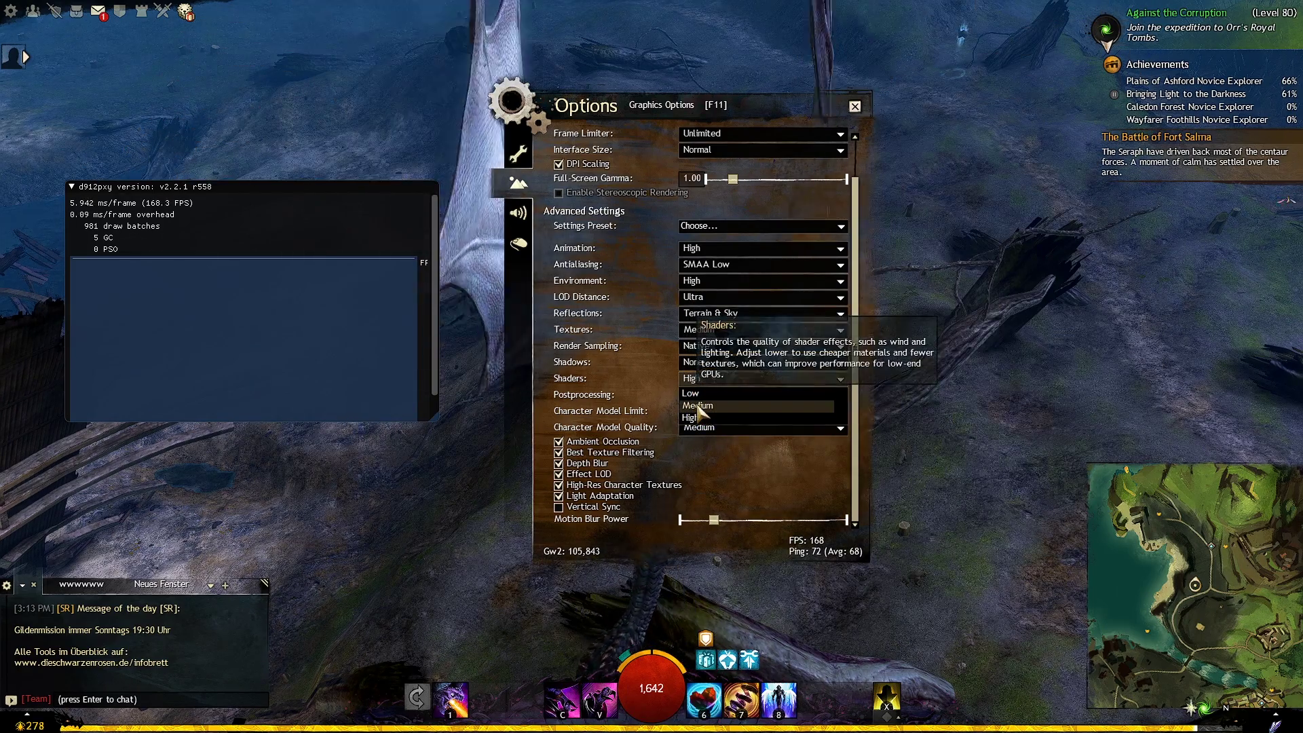
{"action": "left_click", "coordinate": [701, 407]}
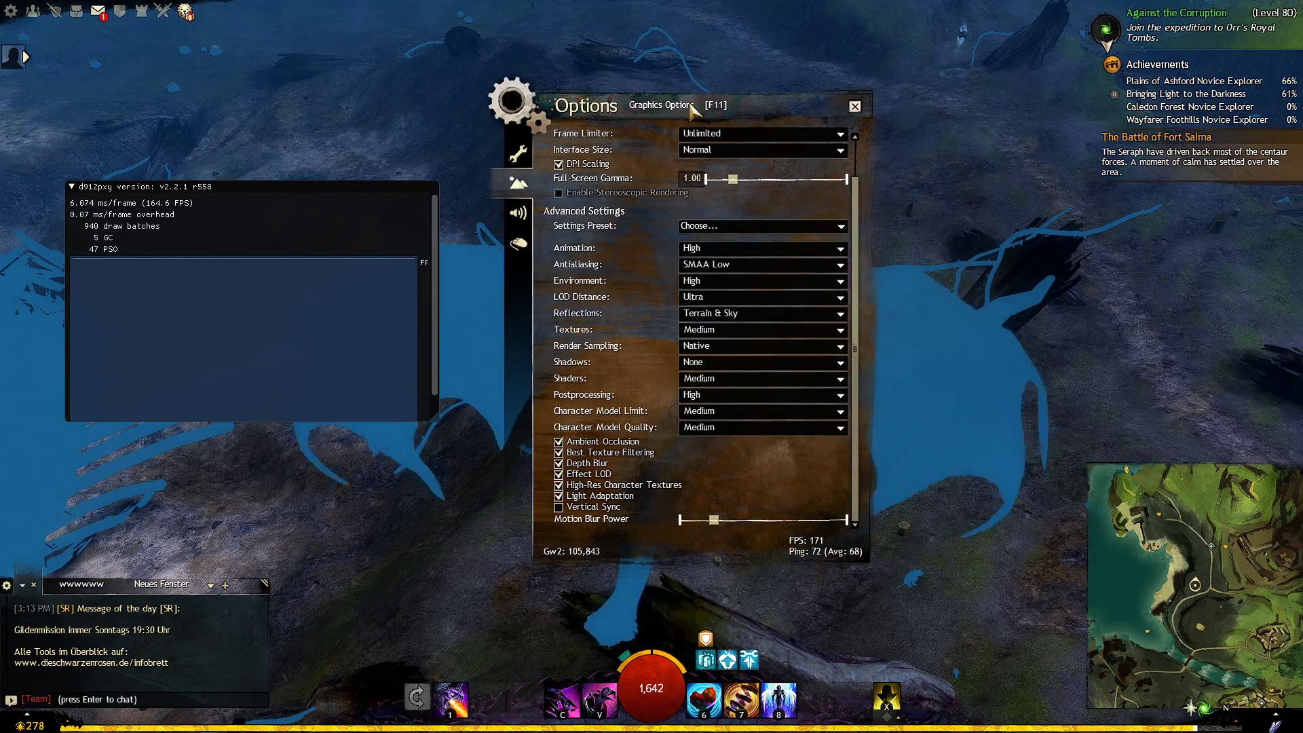
{"action": "left_click", "coordinate": [721, 382]}
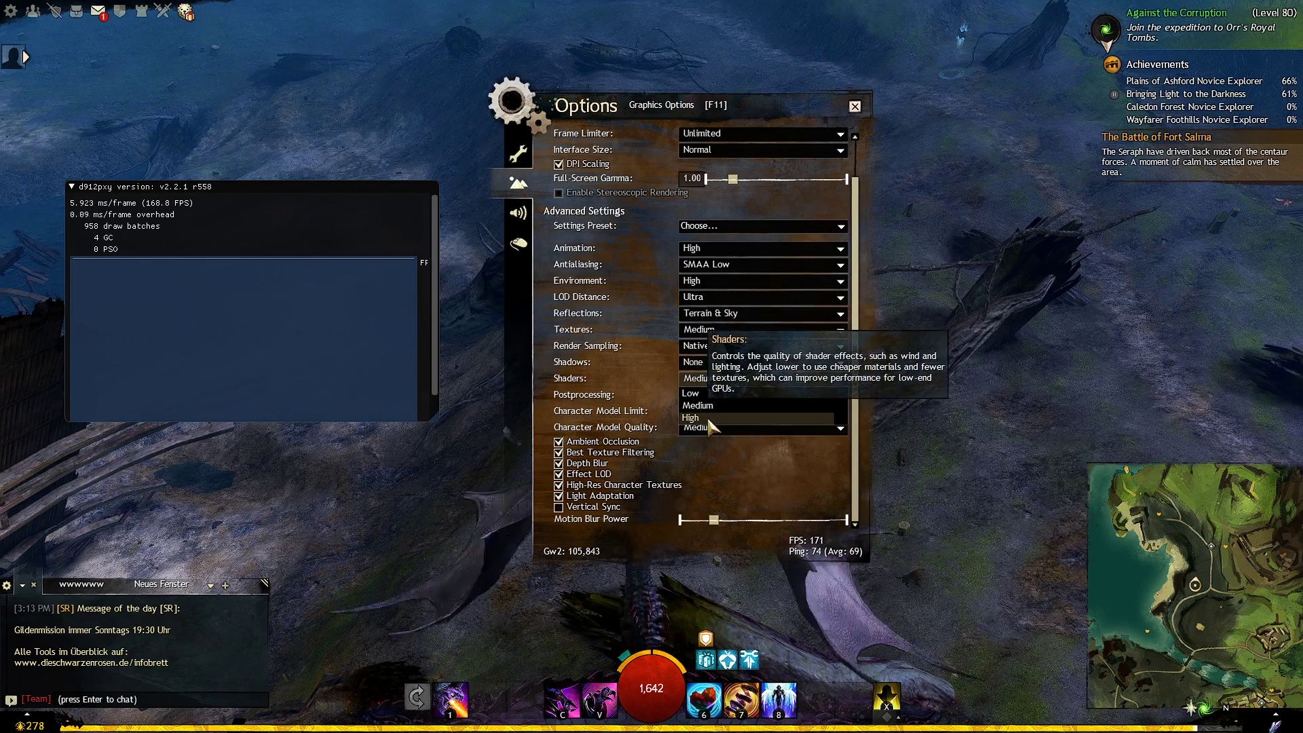
{"action": "left_click", "coordinate": [703, 417]}
Set Character Model Limit to Low and choose Medium for Character Model Quality.
{"action": "left_click", "coordinate": [706, 412]}
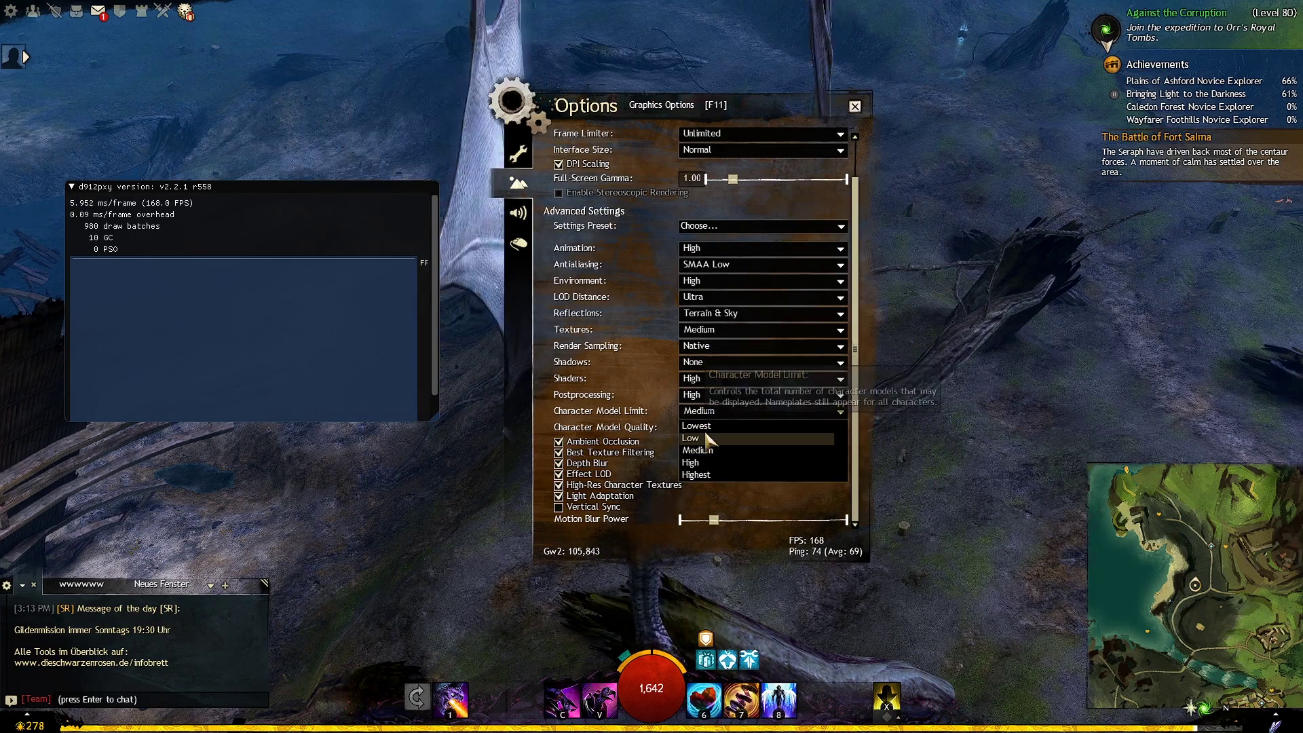
{"action": "left_click", "coordinate": [700, 438]}
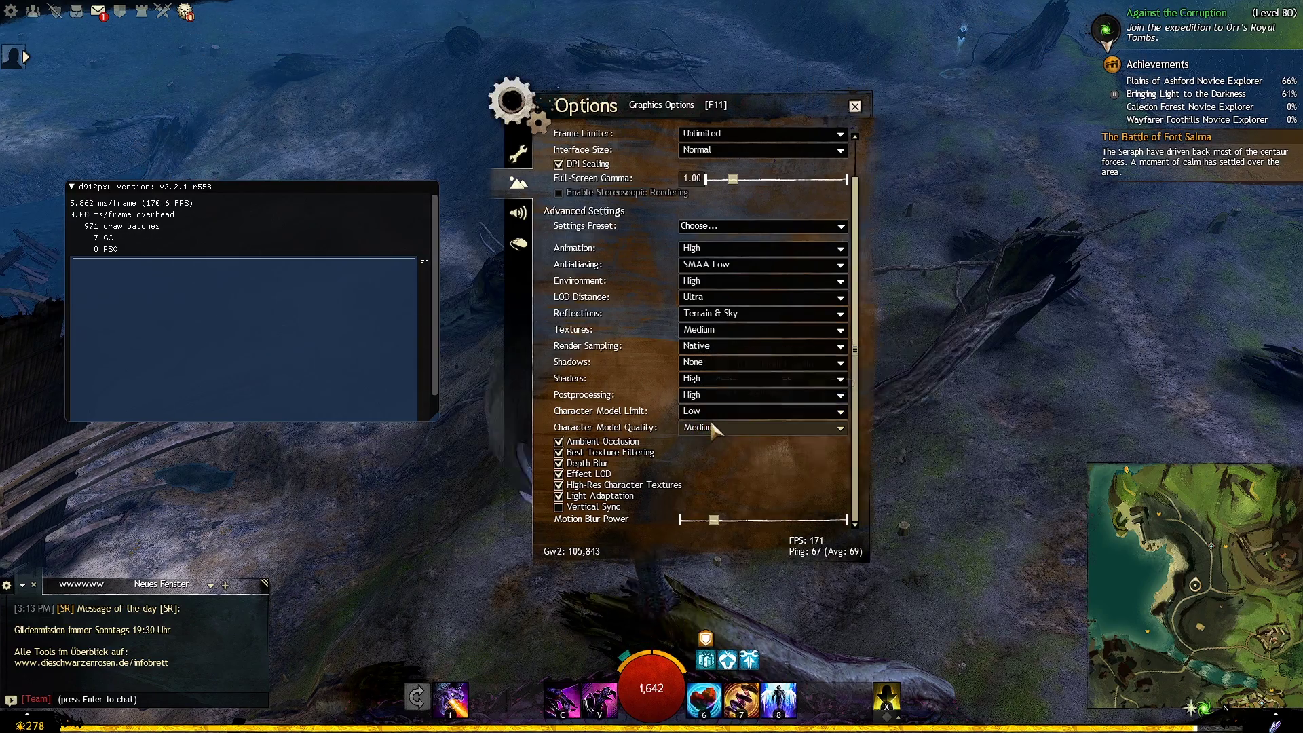
{"action": "left_click", "coordinate": [713, 428]}
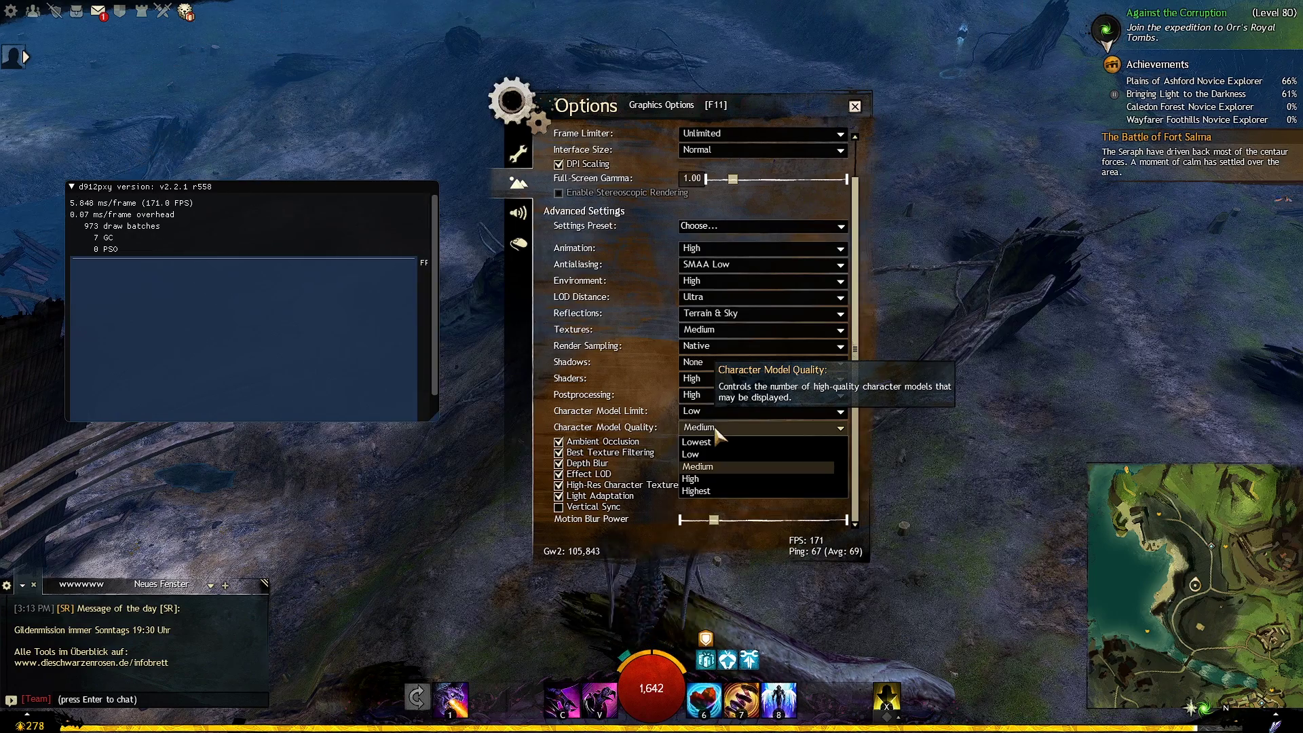
{"action": "left_click", "coordinate": [706, 467]}
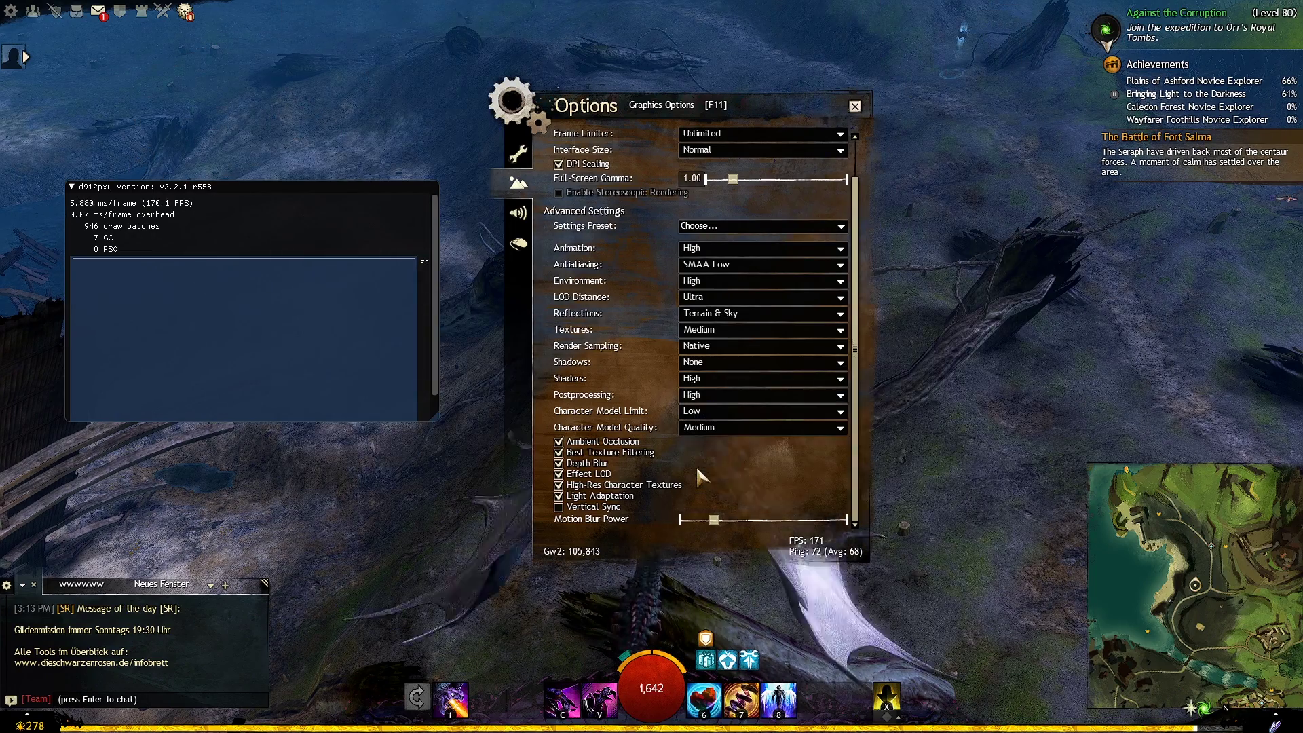
{"action": "left_click", "coordinate": [702, 411]}
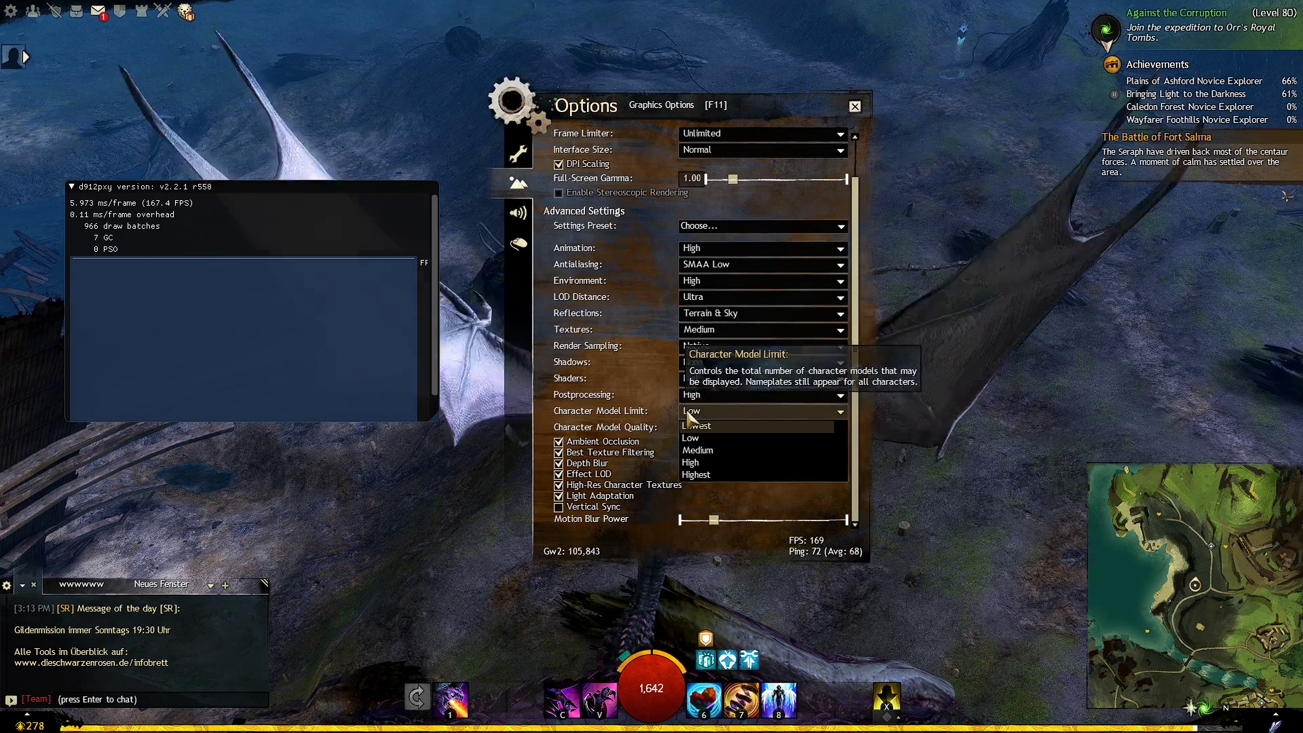
{"action": "left_click", "coordinate": [703, 438]}
{"action": "left_click", "coordinate": [702, 429]}
{"action": "left_click", "coordinate": [702, 429]}
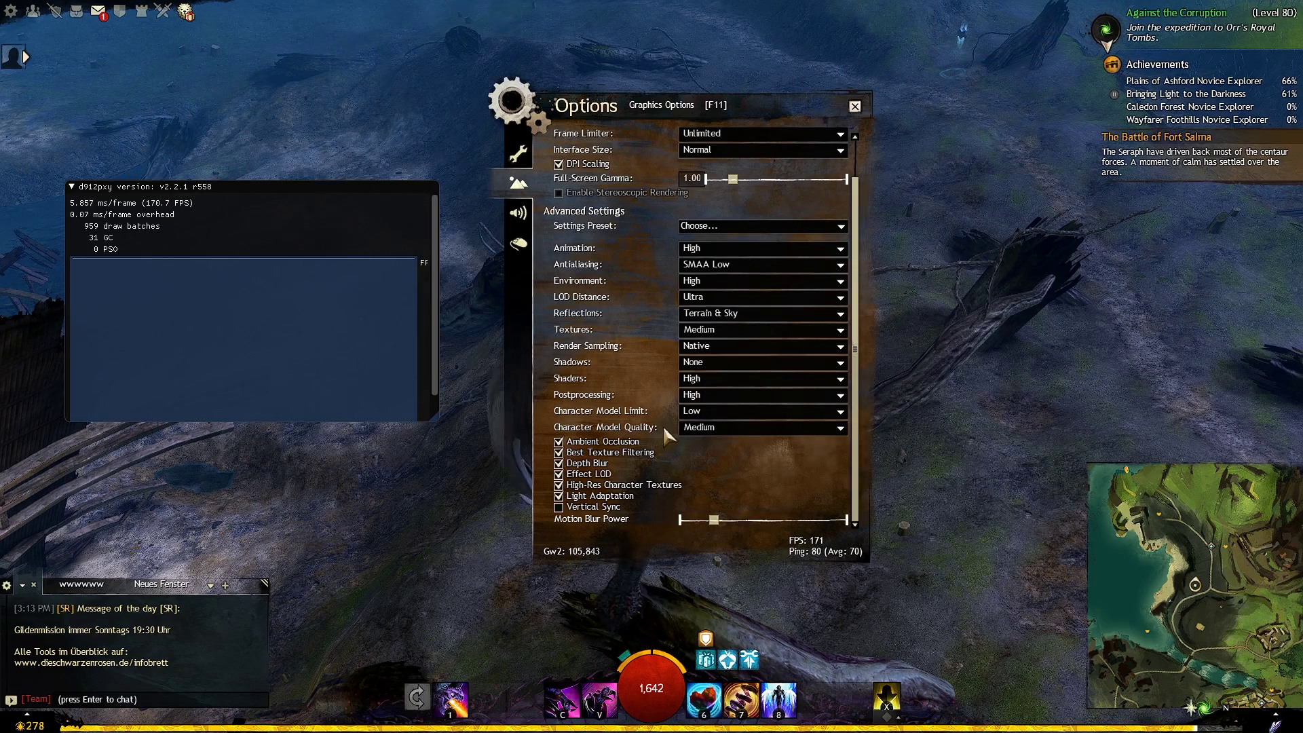
Disable Best Texture Filtering, Depth Blur and High-Res Character Textures, and close the game options.
{"action": "left_click", "coordinate": [621, 453]}
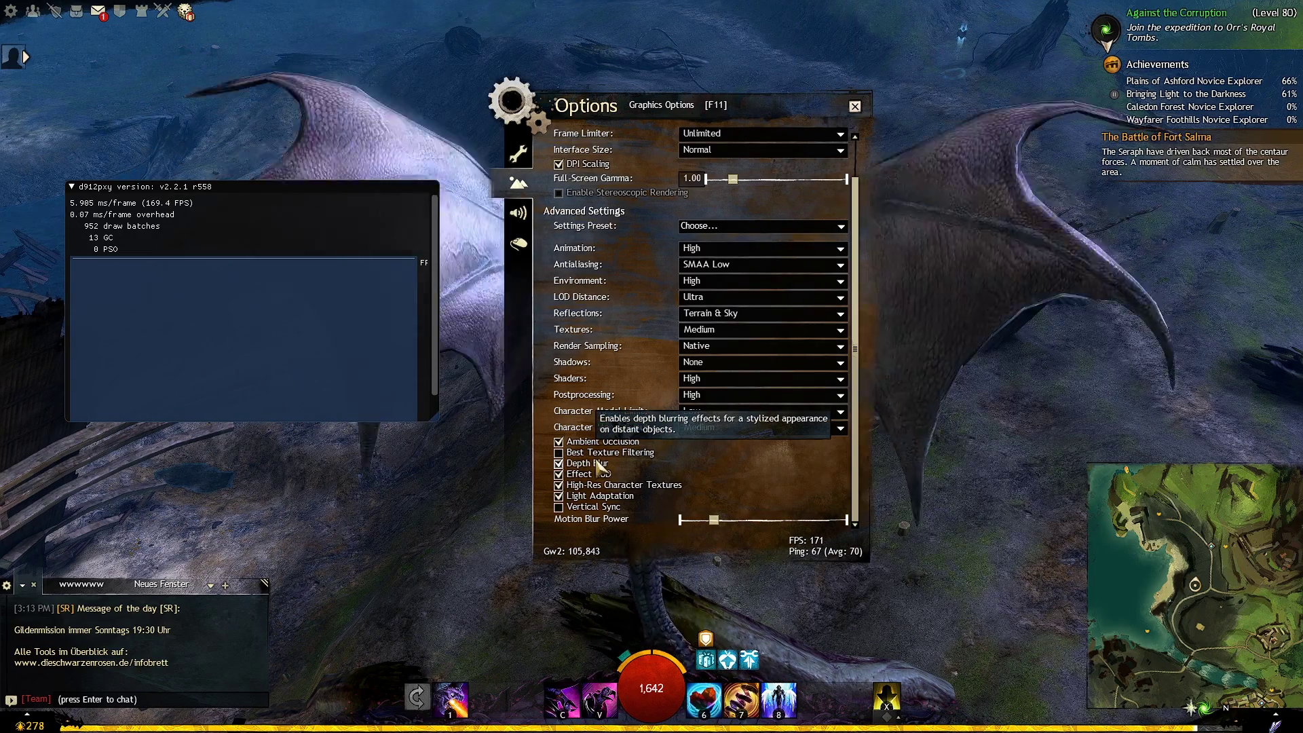
{"action": "left_click", "coordinate": [600, 464]}
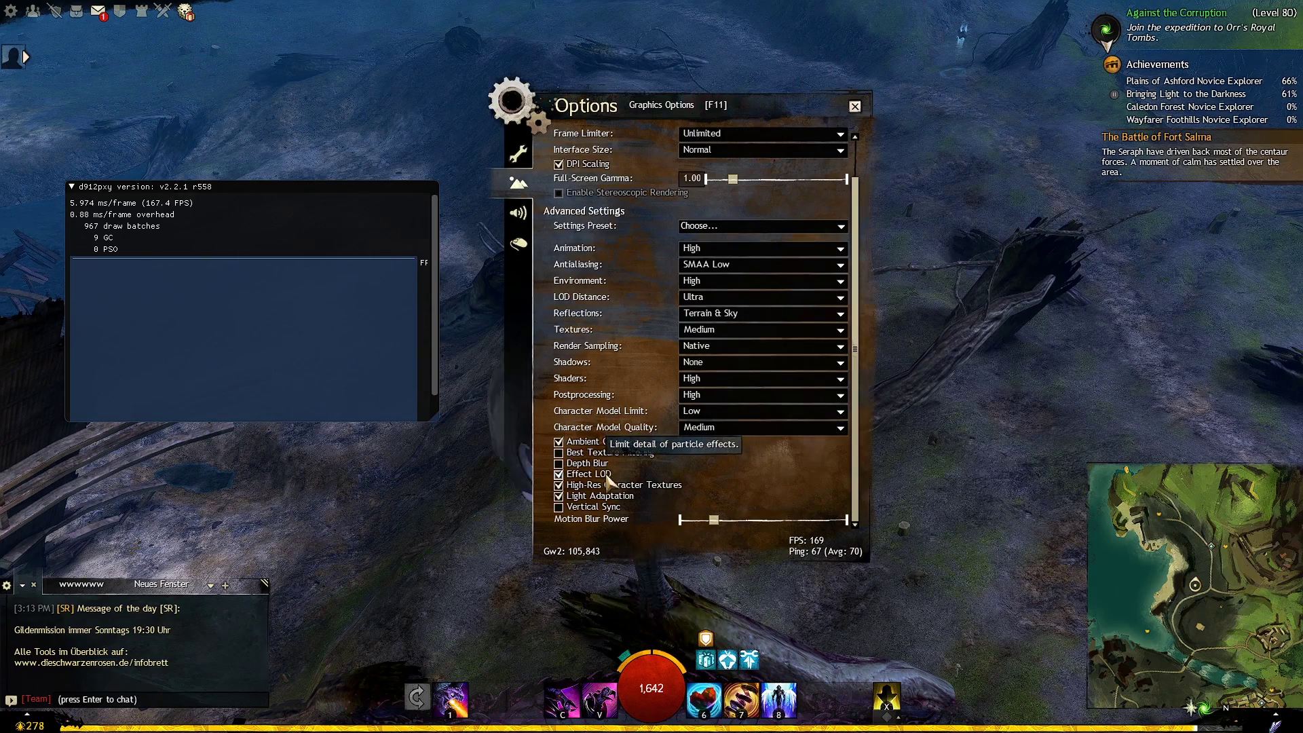
{"action": "left_click", "coordinate": [602, 485]}
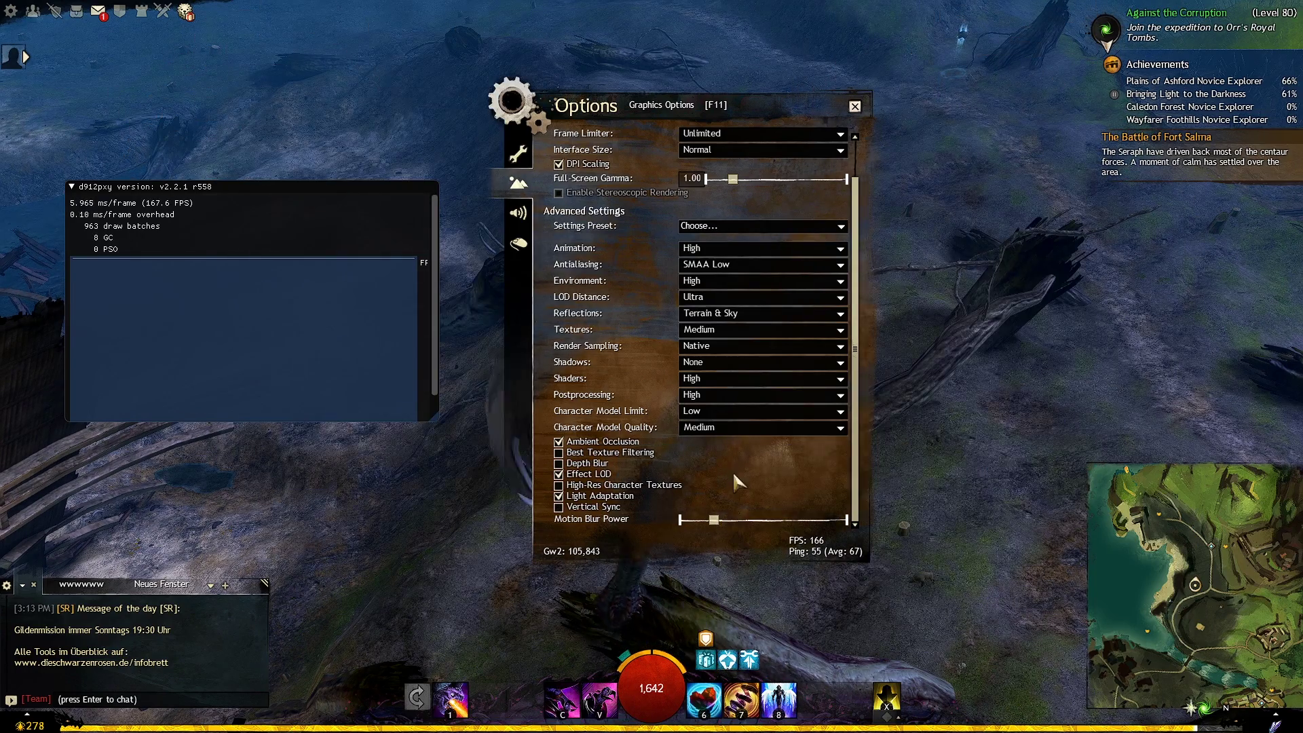
{"action": "key", "text": "Escape"}
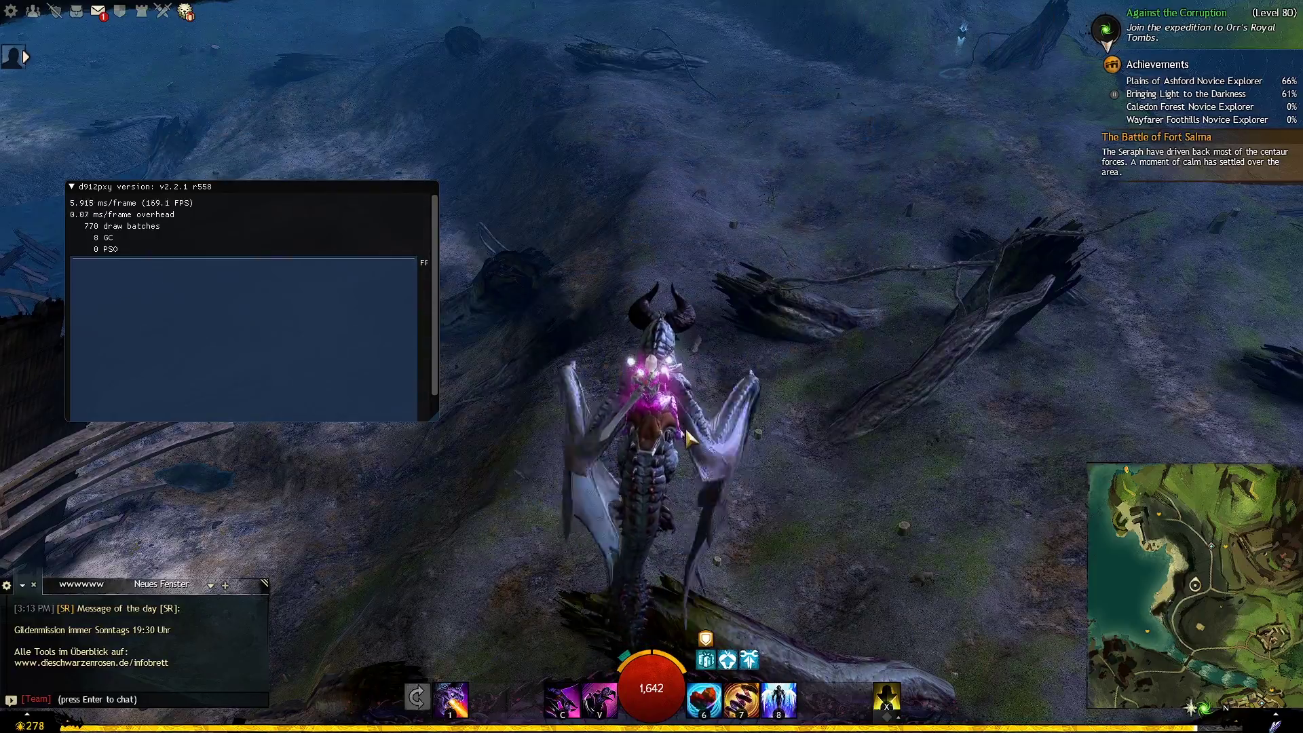
{"action": "key", "text": "space"}
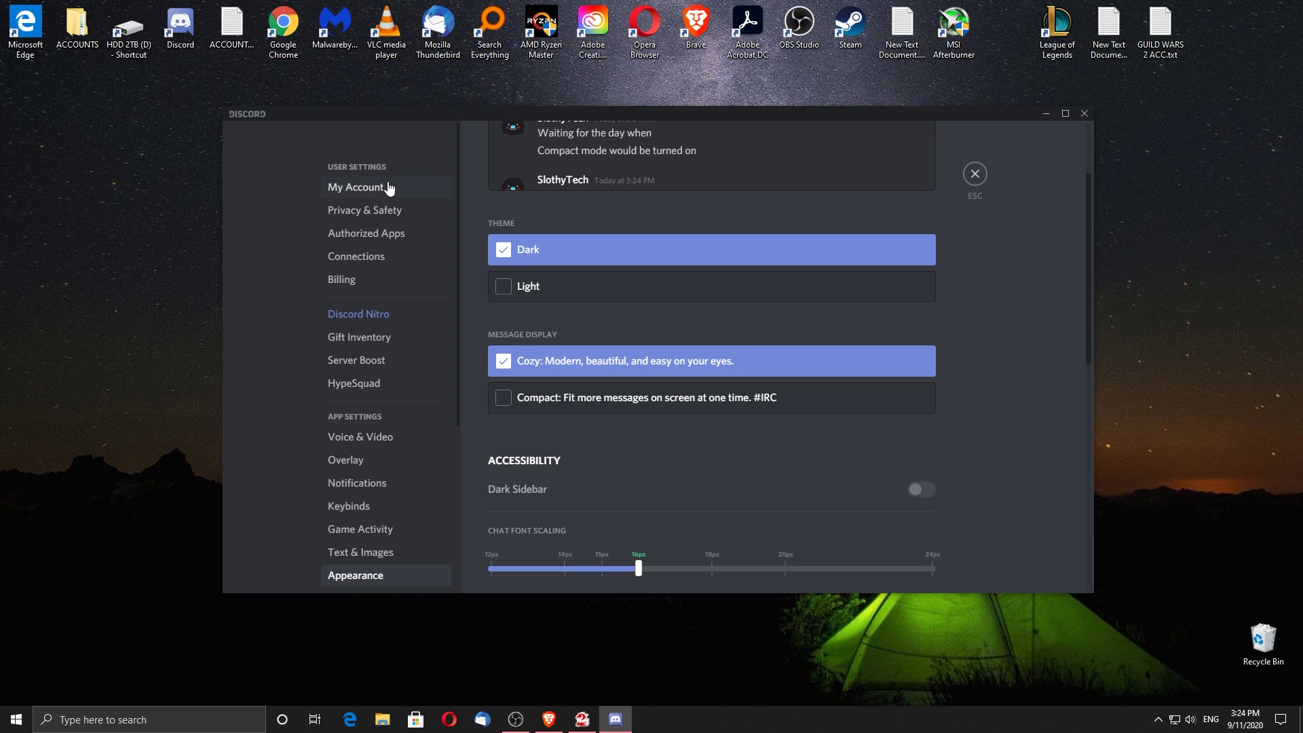
In Discord's user settings, open the Overlay page and check the in-game overlay setting.
{"action": "scroll", "coordinate": [333, 239], "scroll_direction": "down", "scroll_amount": 4}
{"action": "scroll", "coordinate": [297, 326], "scroll_direction": "up", "scroll_amount": 4}
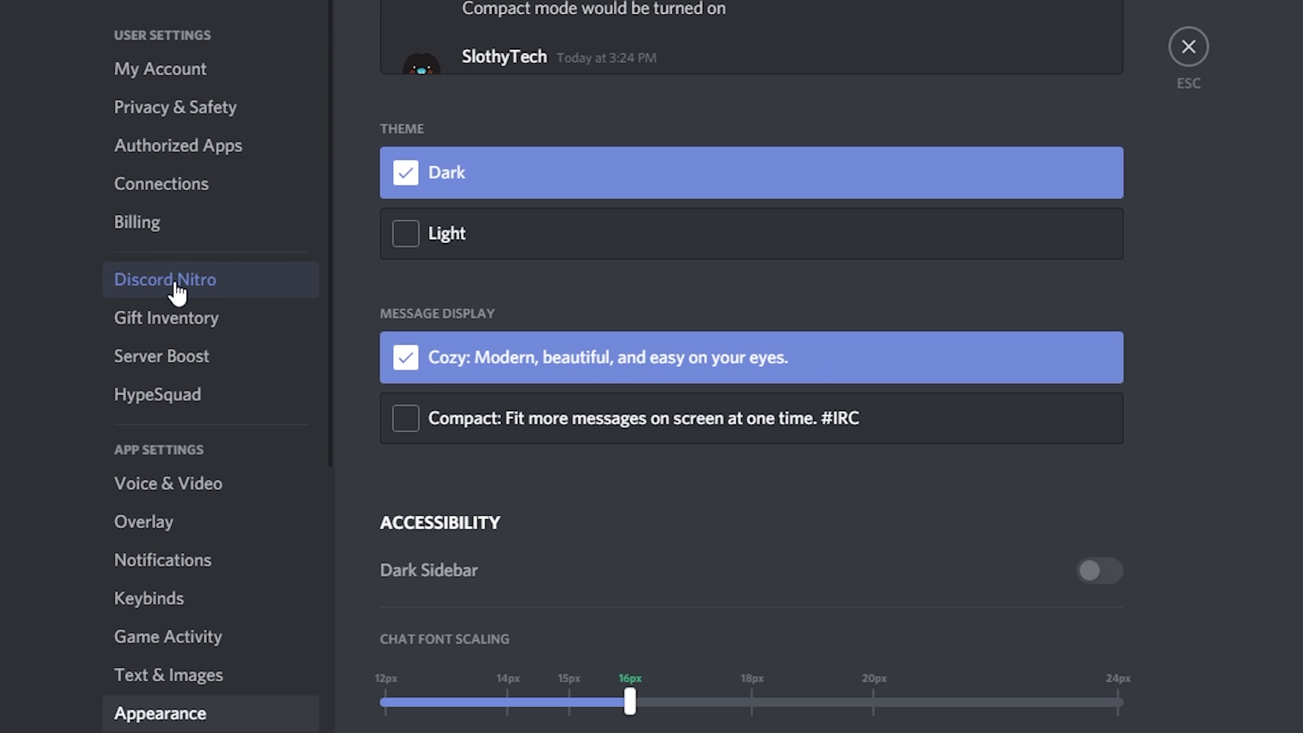
{"action": "scroll", "coordinate": [366, 322], "scroll_direction": "down", "scroll_amount": 1}
{"action": "left_click", "coordinate": [173, 406]}
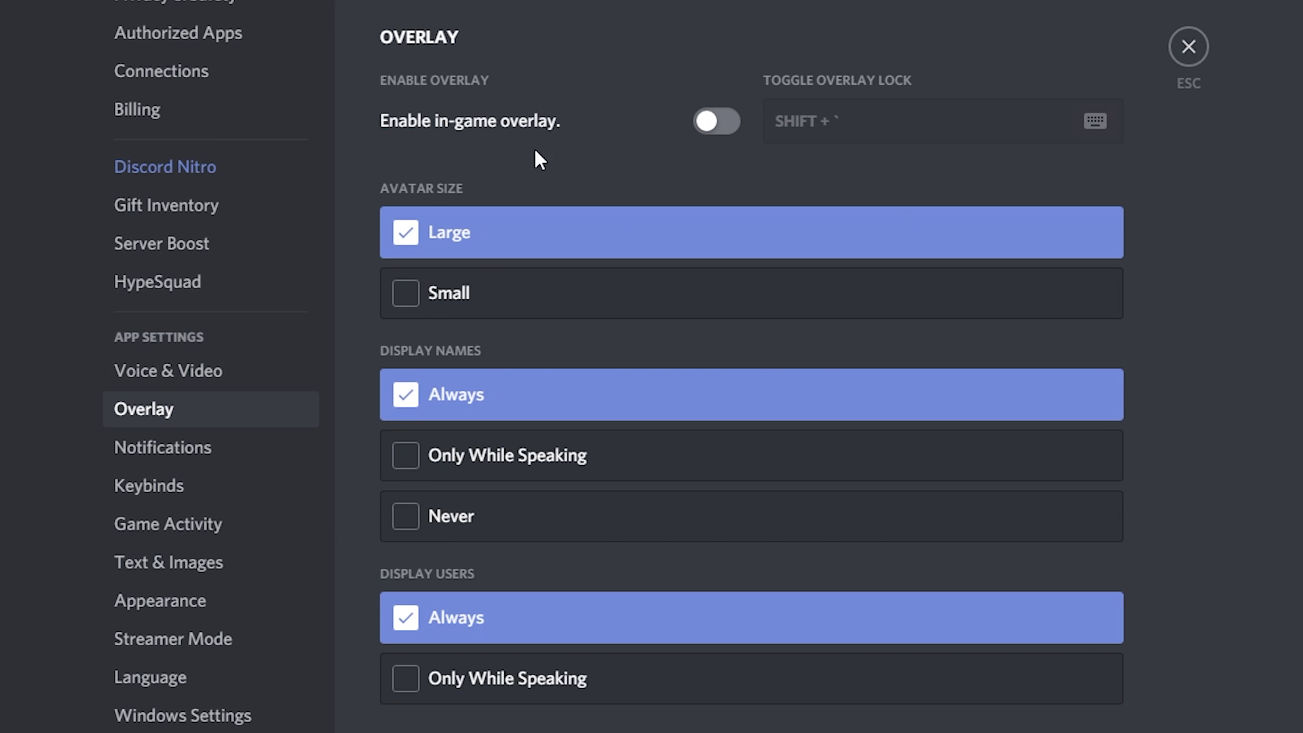
Open Discord's Appearance settings and go to the end of the page.
{"action": "scroll", "coordinate": [253, 251], "scroll_direction": "down", "scroll_amount": 3}
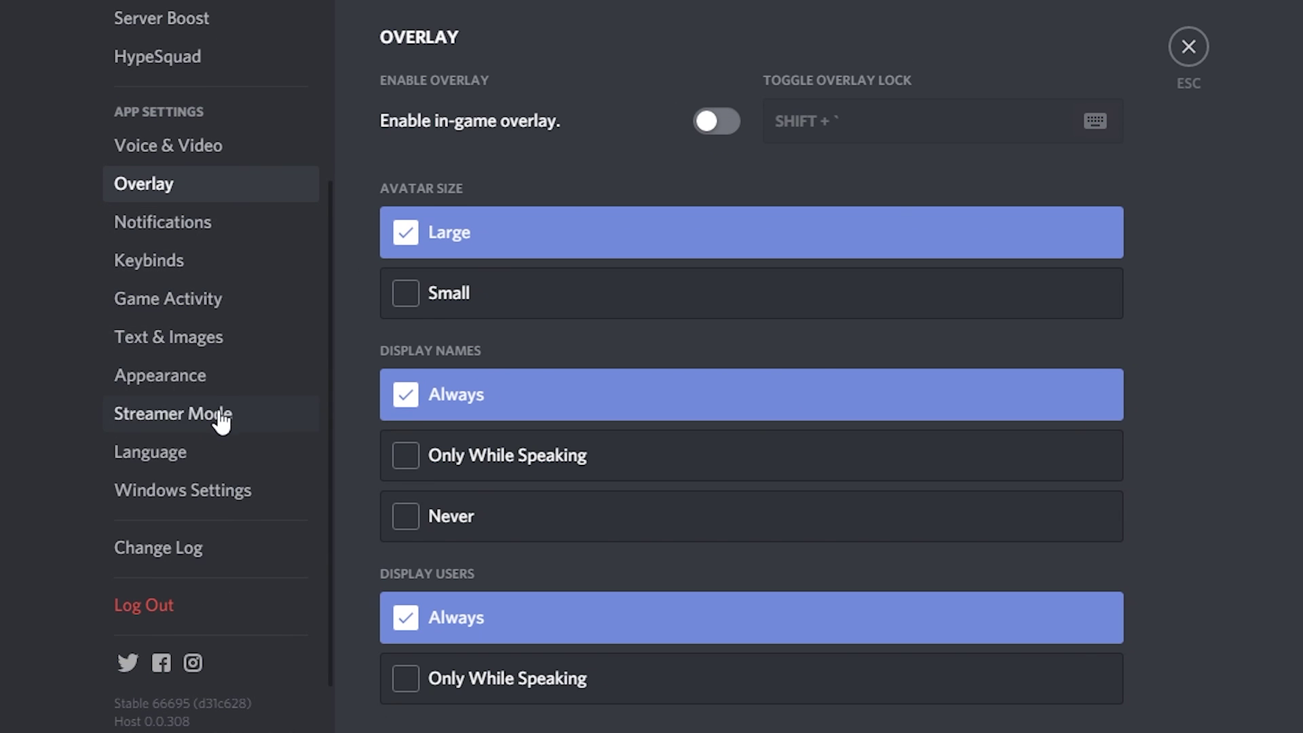
{"action": "left_click", "coordinate": [219, 384]}
{"action": "scroll", "coordinate": [727, 408], "scroll_direction": "down", "scroll_amount": 15}
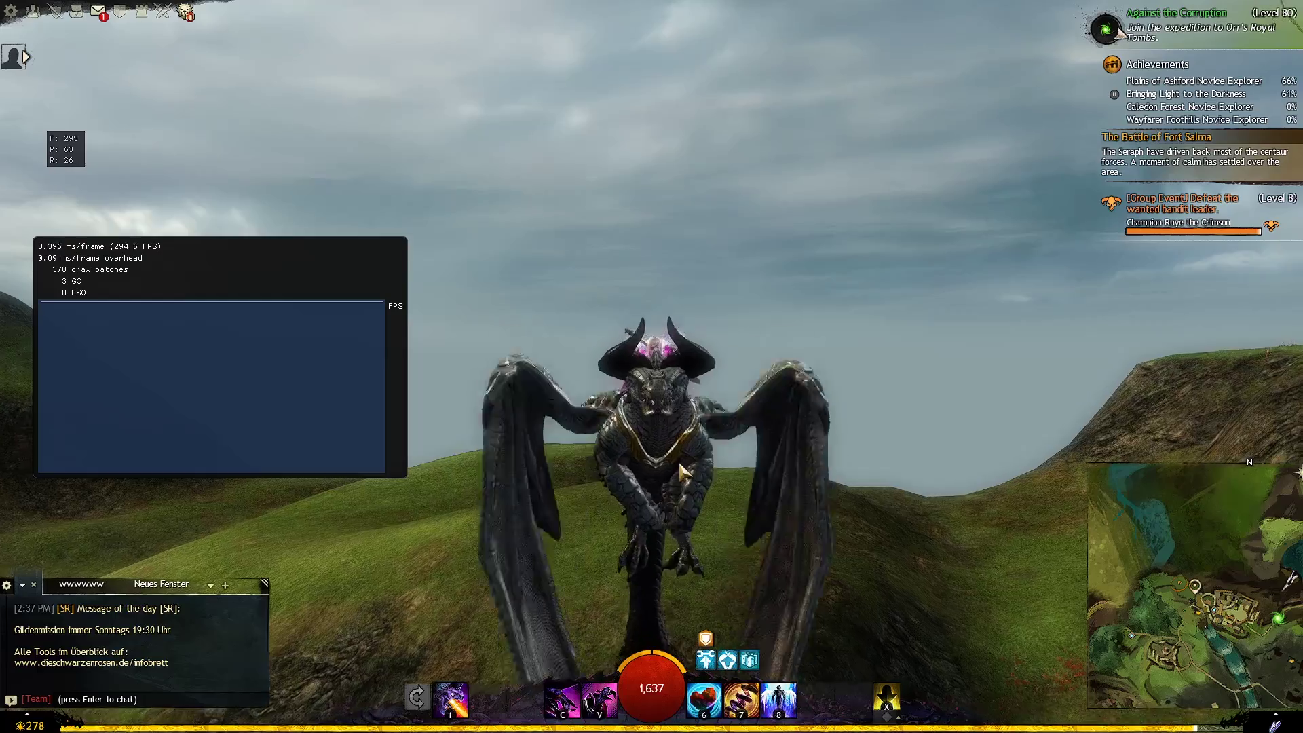
{"action": "left_click_drag", "start_coordinate": [679, 460], "coordinate": [678, 460]}
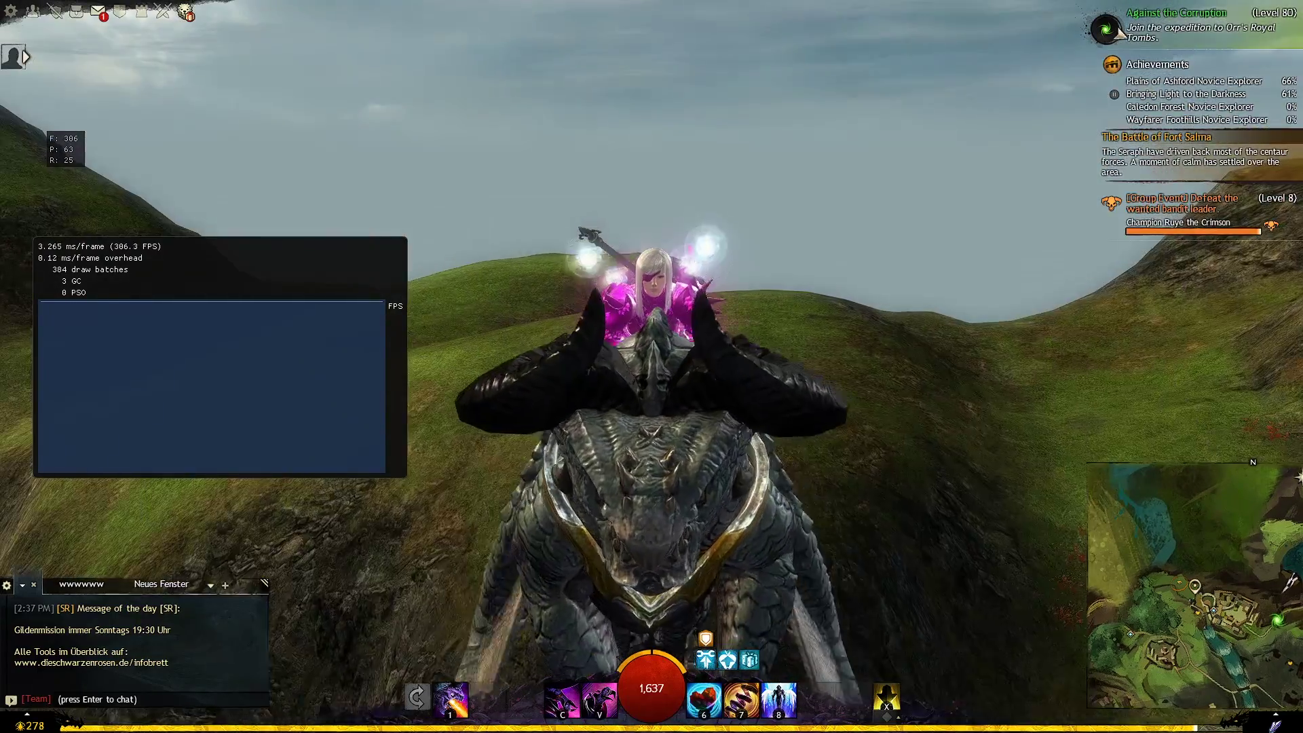